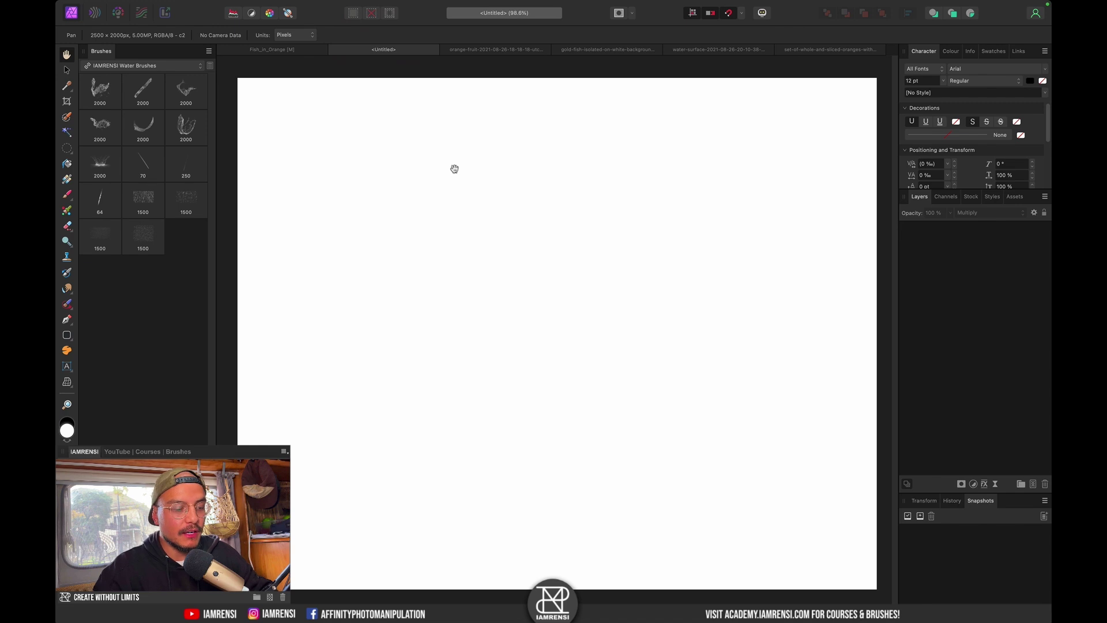
Look through the open source images of the orange slice, goldfish, water surface and set of oranges.
left_click(483, 50)
key("w")
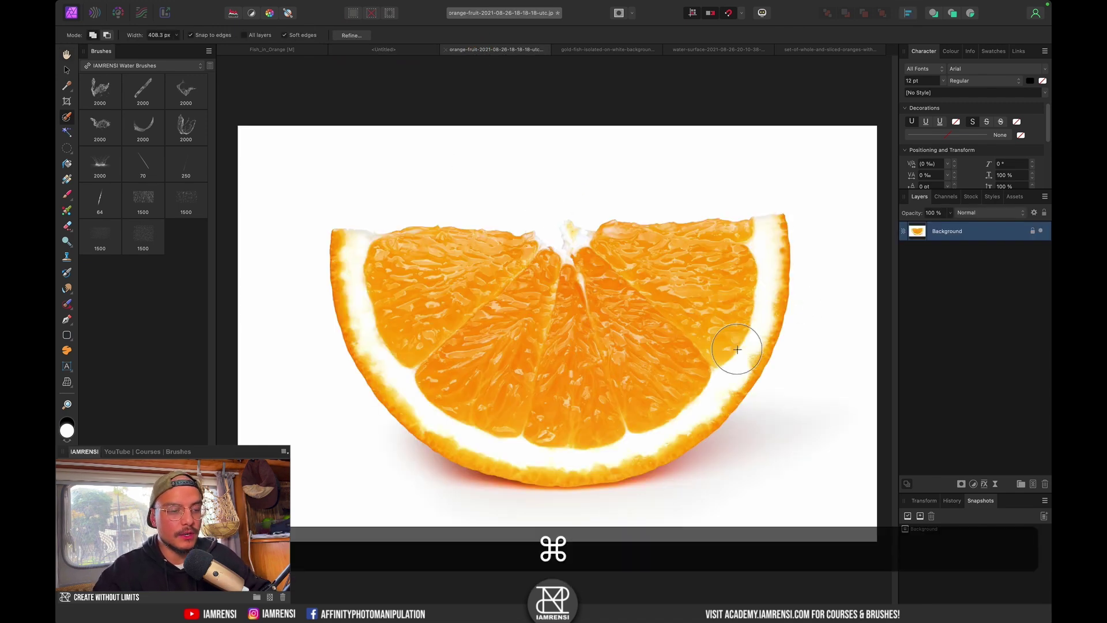
key("super+grave")
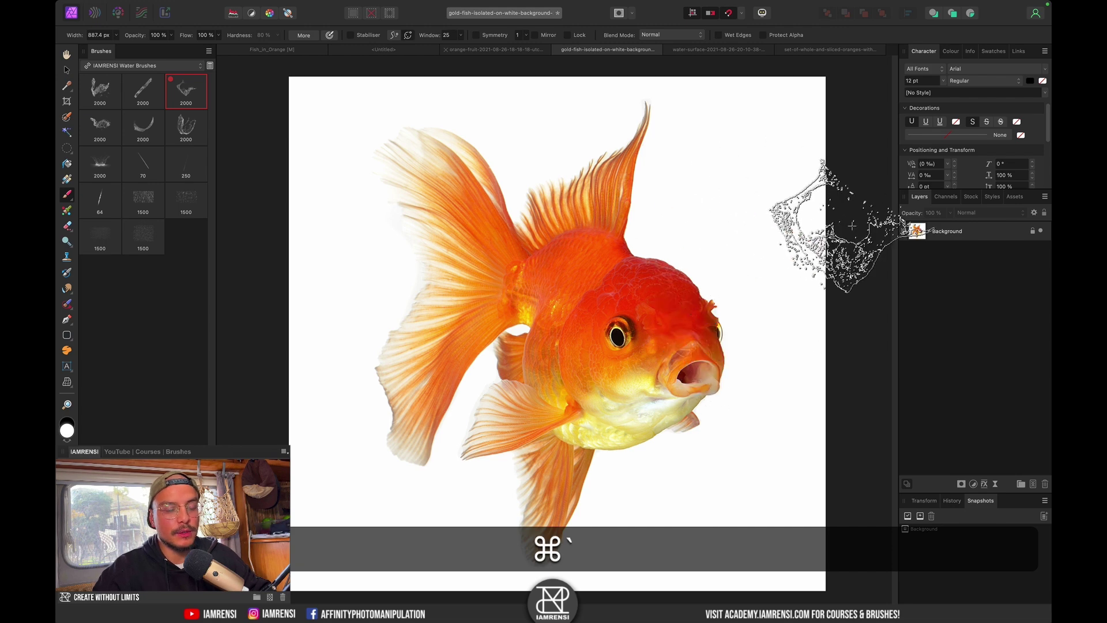
key("super+grave")
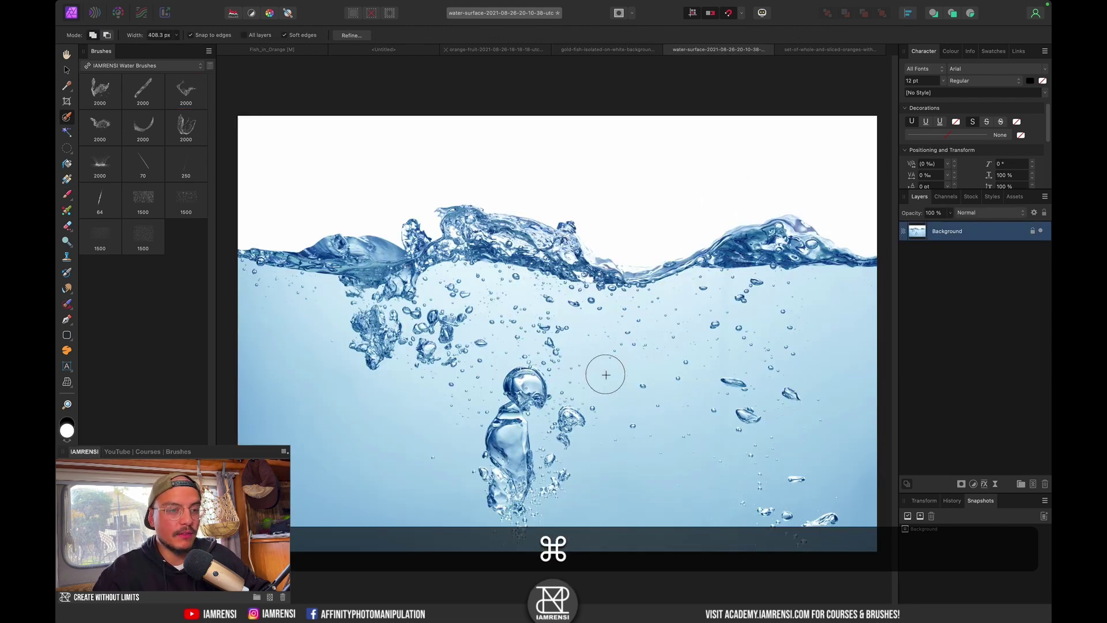
key("super+grave")
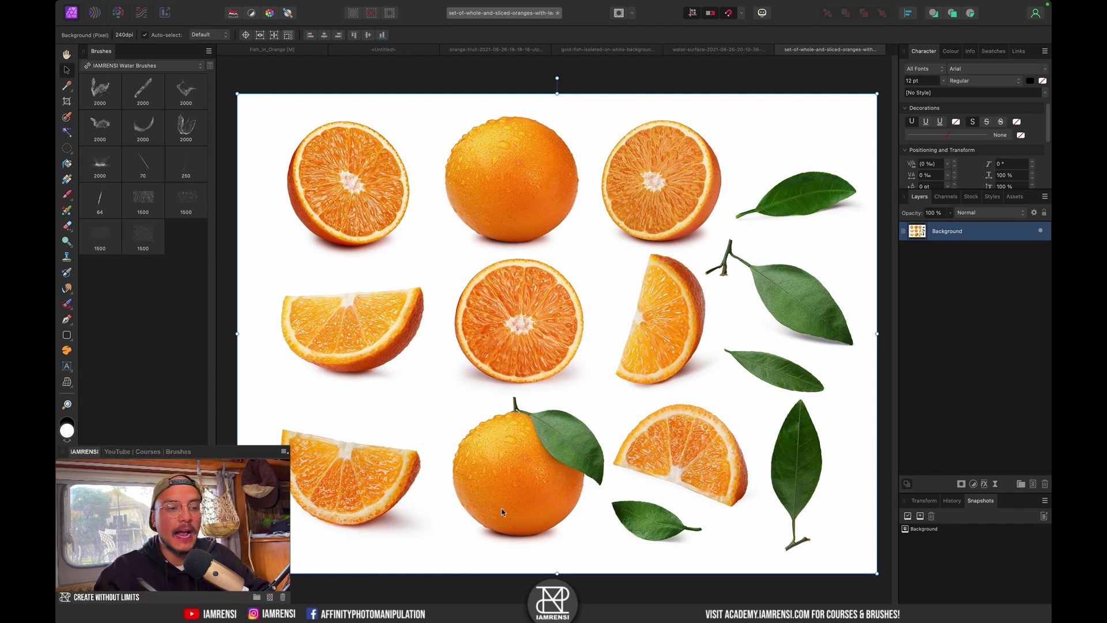
Select the whole orange with its leaf using the Selection Brush, and add the stem with a smaller 35.7 px brush.
scroll(516, 455, "up", 6)
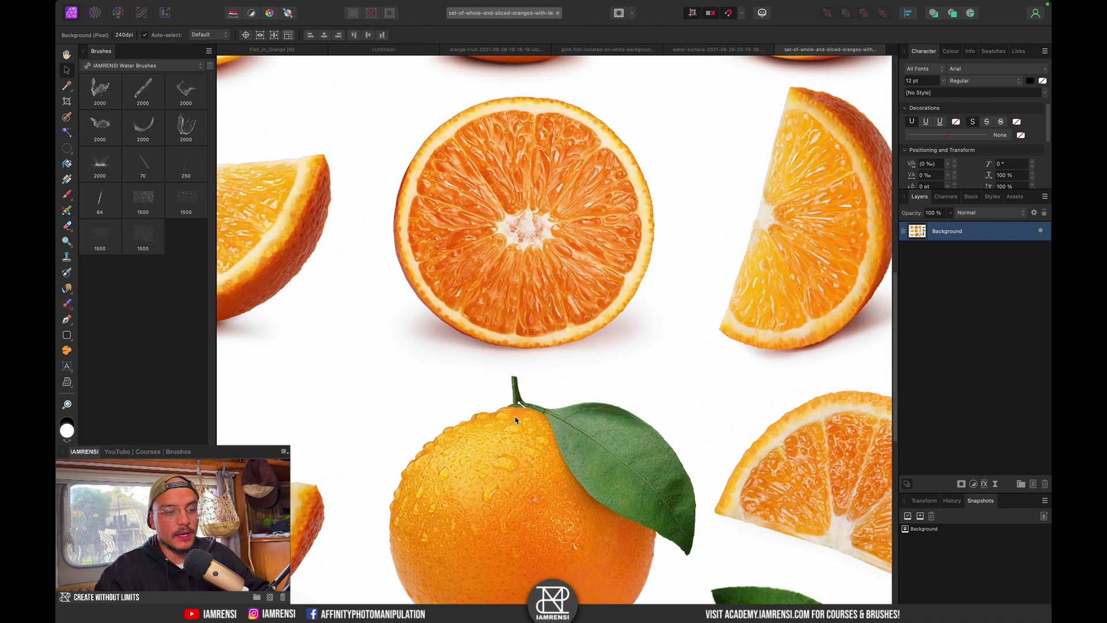
scroll(515, 415, "down", 3)
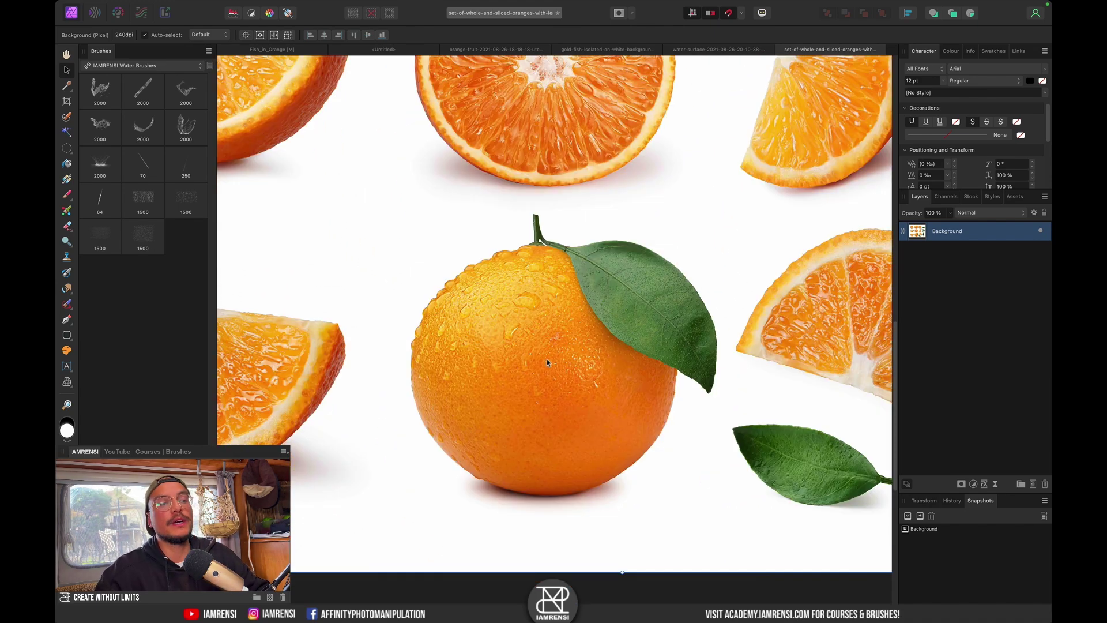
left_click(66, 118)
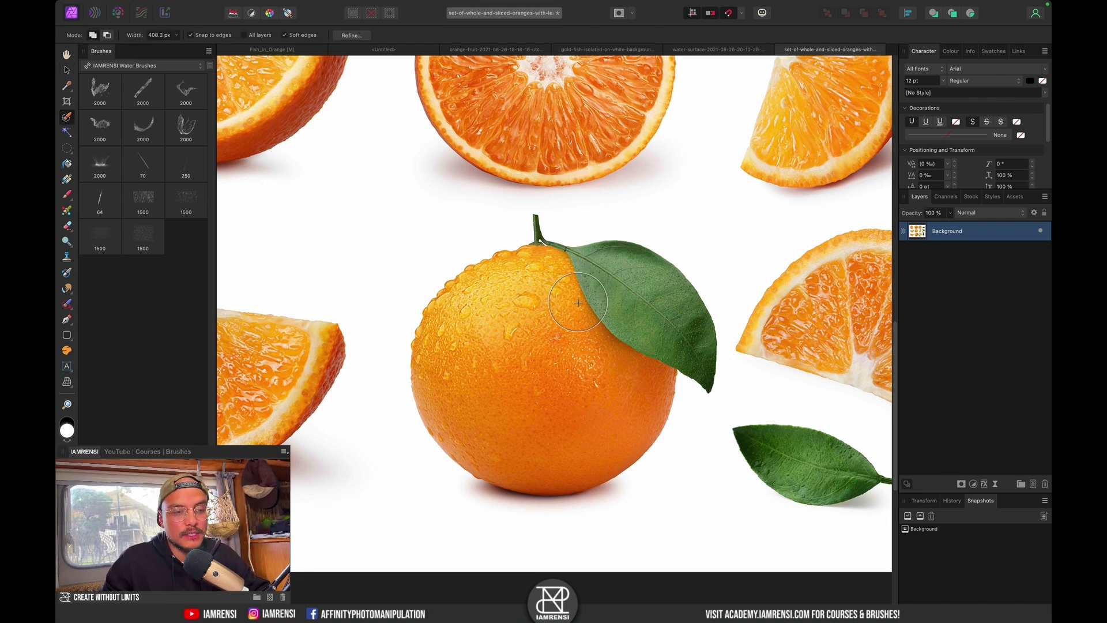
mouse_move(578, 302)
left_mouse_down()
mouse_move(496, 397)
mouse_move(594, 300)
mouse_move(634, 299)
left_mouse_up()
key("bracketleft")
key("bracketleft")
key("bracketleft")
key("bracketleft")
key("bracketleft")
key("bracketleft")
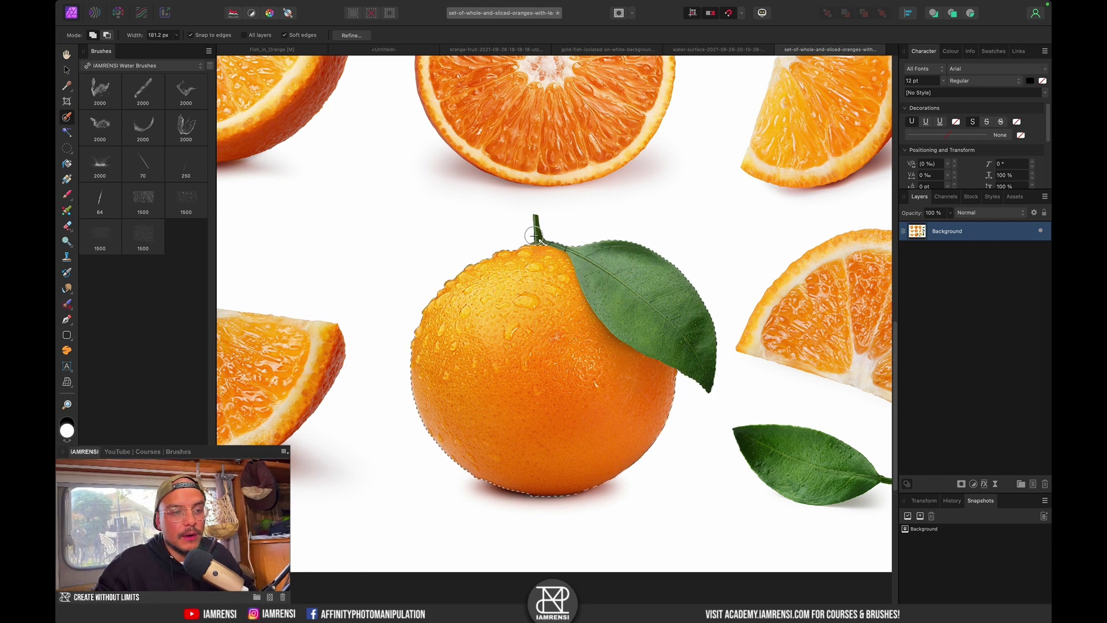
key("bracketleft")
key("bracketleft")
key("bracketleft")
key("bracketleft")
key("bracketleft")
key("bracketleft")
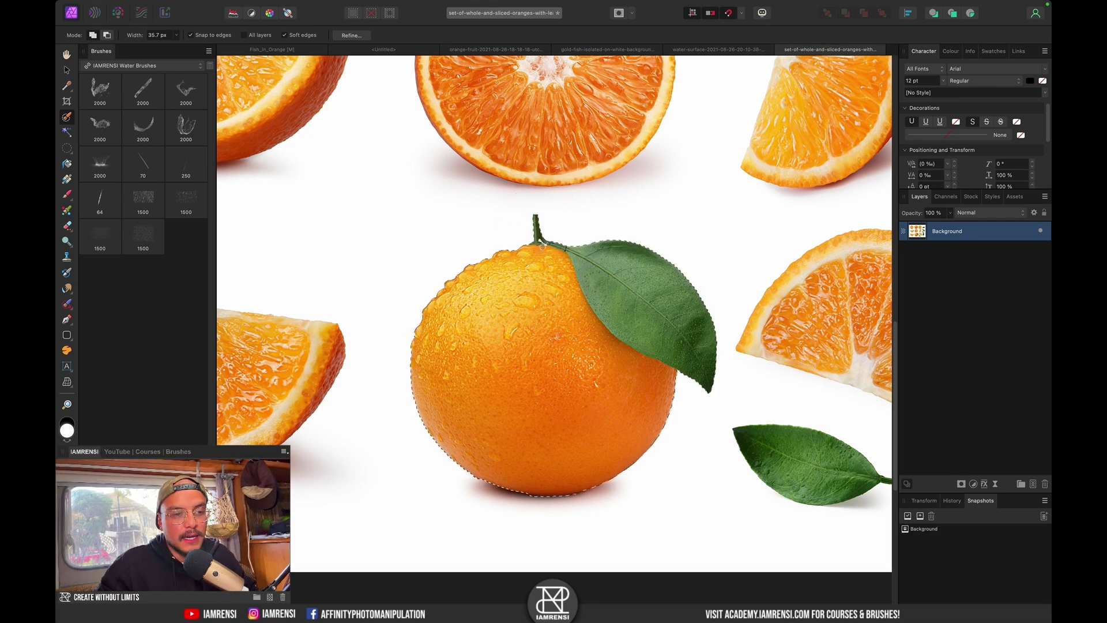
left_click(544, 246)
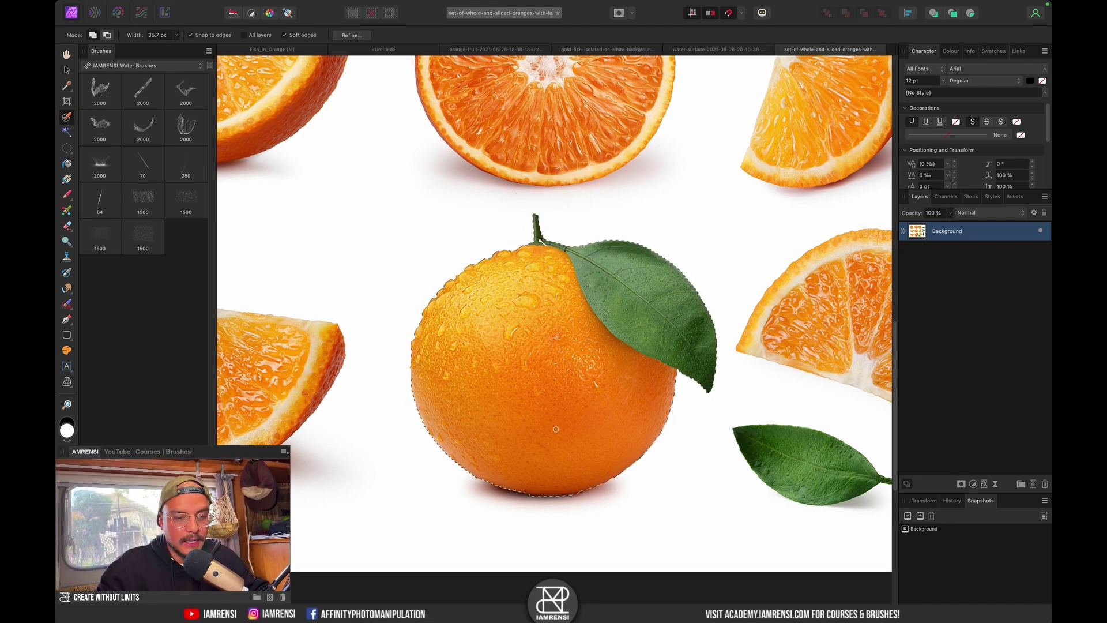
Subtract the shadow from the selection along the orange's bottom edge.
key("super+equal")
key("super+equal")
key("space")
left_click_drag(555, 426, 577, 176)
left_click_drag(541, 267, 557, 151)
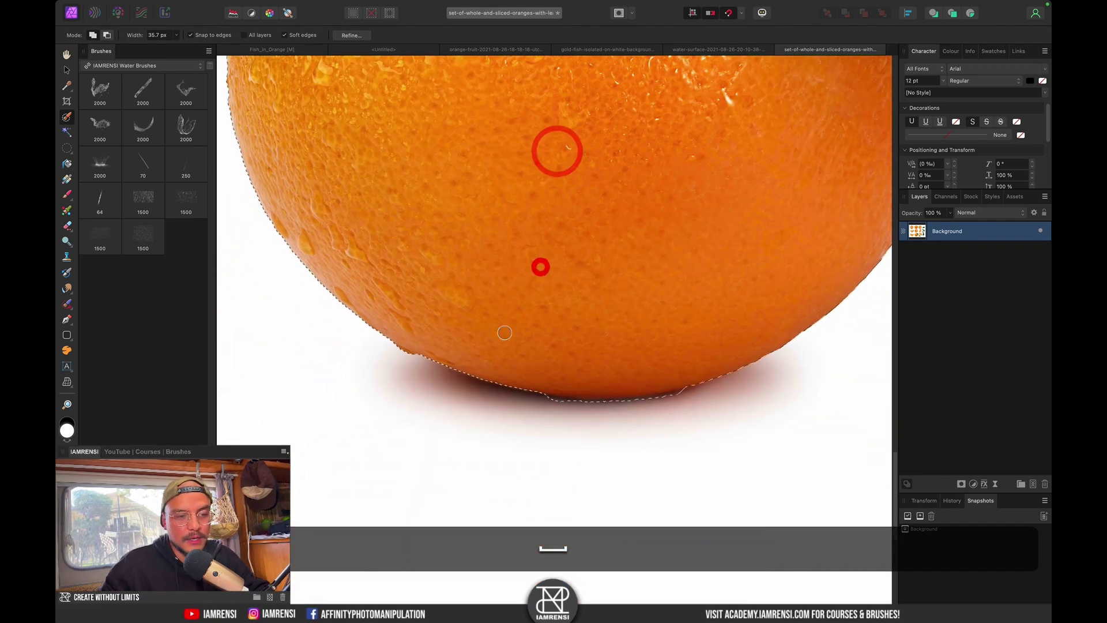
left_click(634, 413, "alt")
left_click(682, 398, "alt")
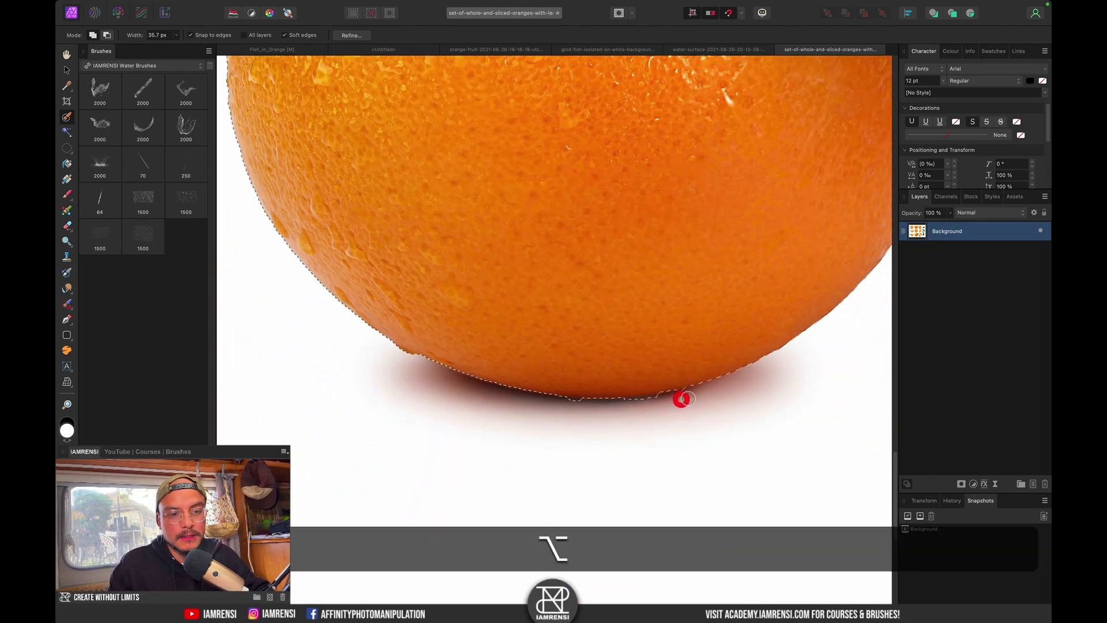
left_click(667, 400, "alt")
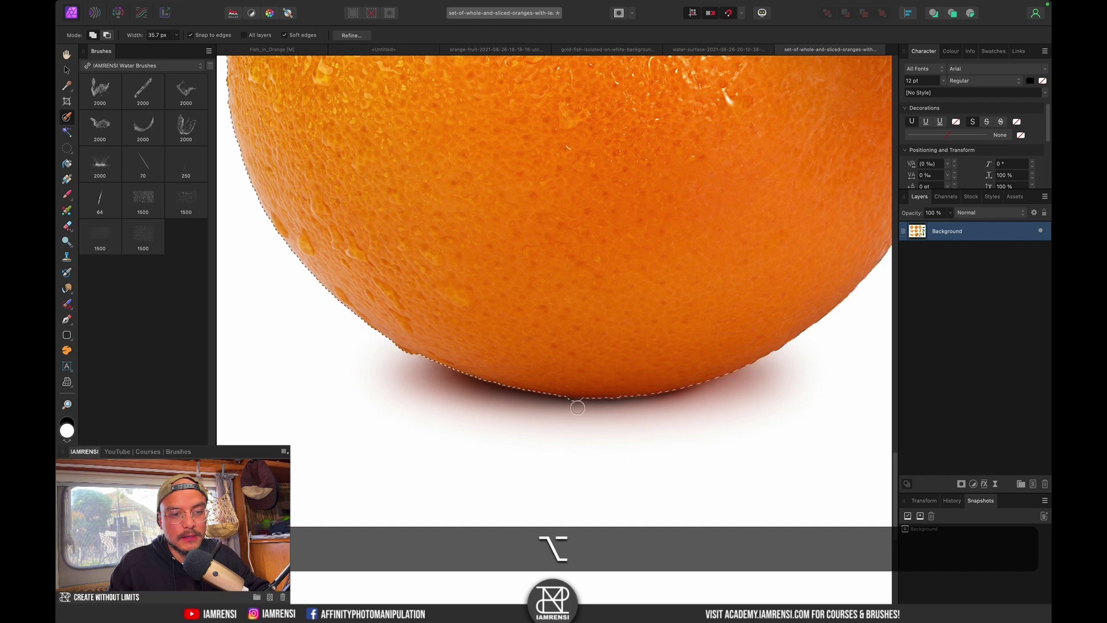
left_click(567, 408, "alt")
key("space")
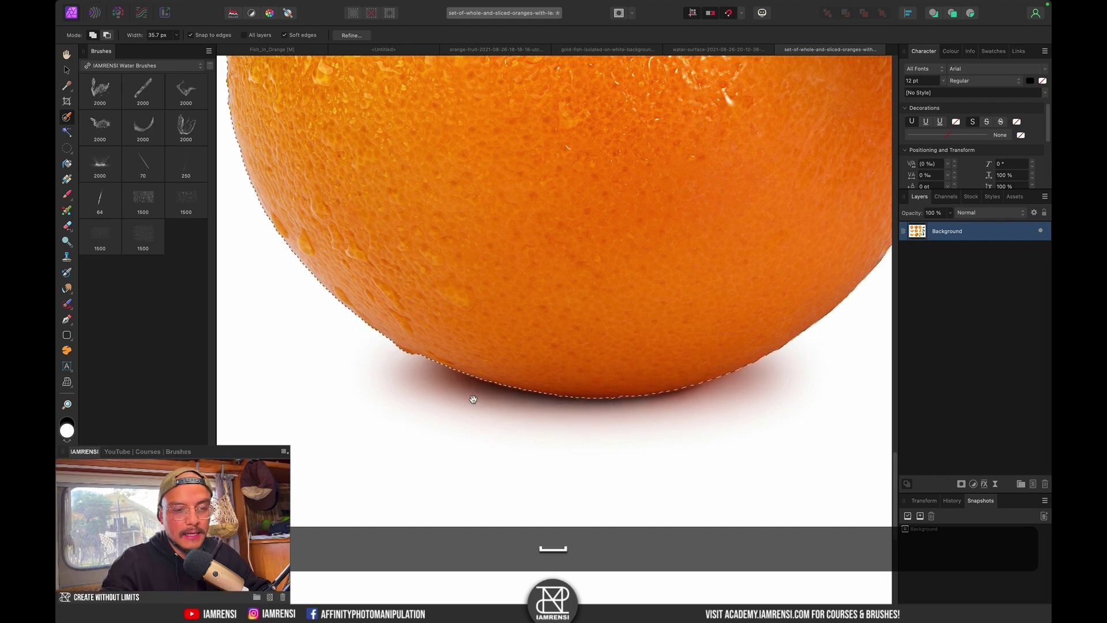
Duplicate the selected orange onto its own layer and move the cutout up over the halved orange.
key("super+0")
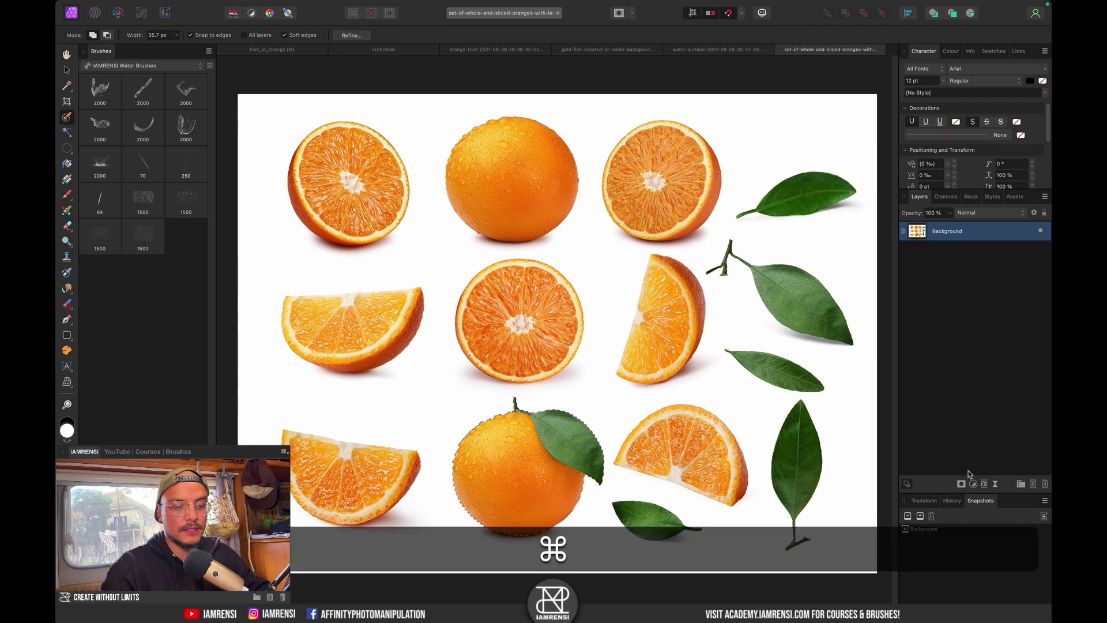
key("super+j")
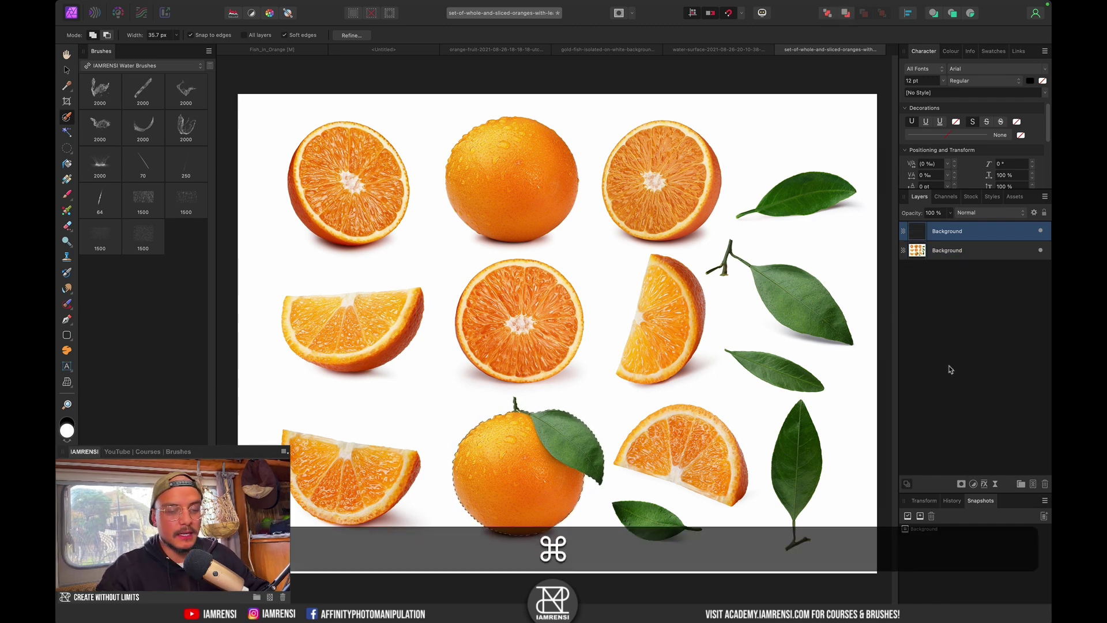
key("v")
left_click_drag(487, 502, 521, 361)
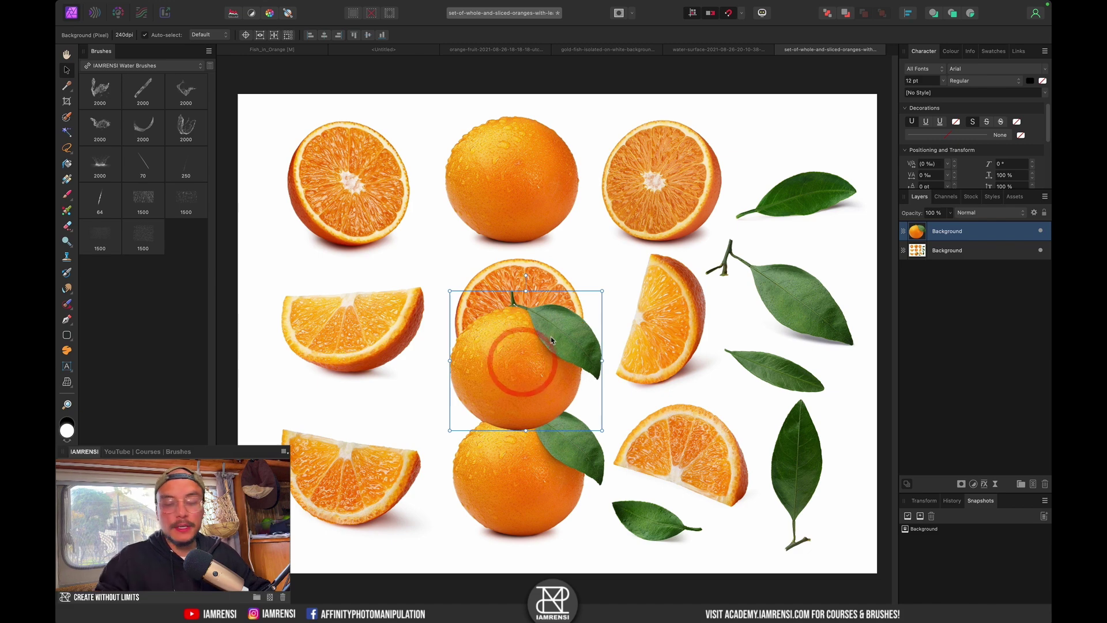
Copy the orange cutout into the blank Untitled document, scale it down to about half size and place it right of centre.
key("super+c")
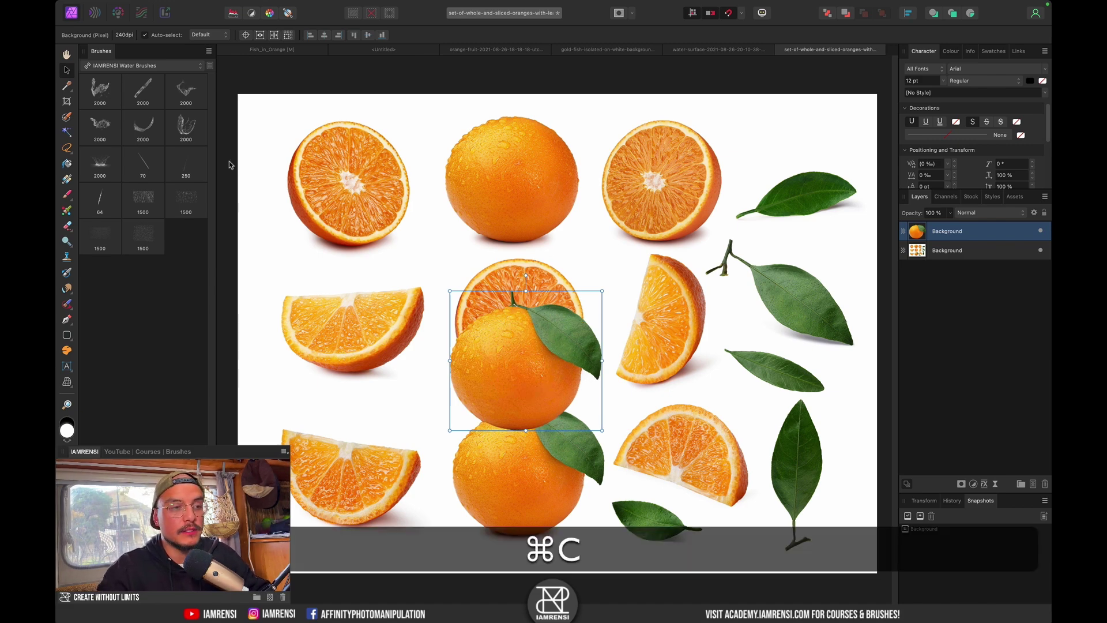
left_click(403, 50)
key("super+v")
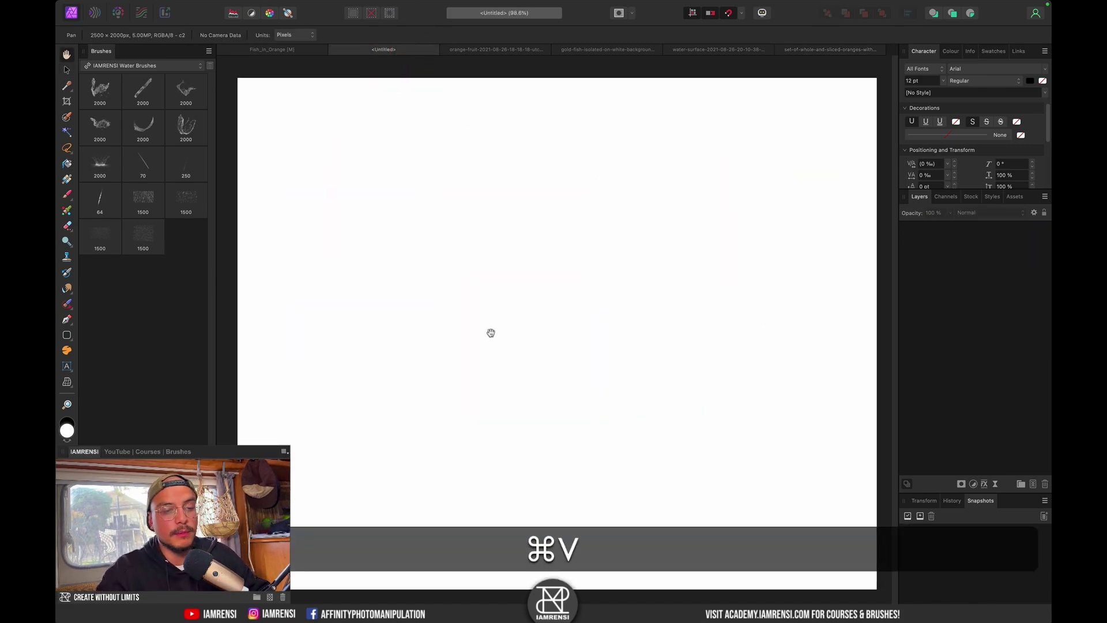
key("v")
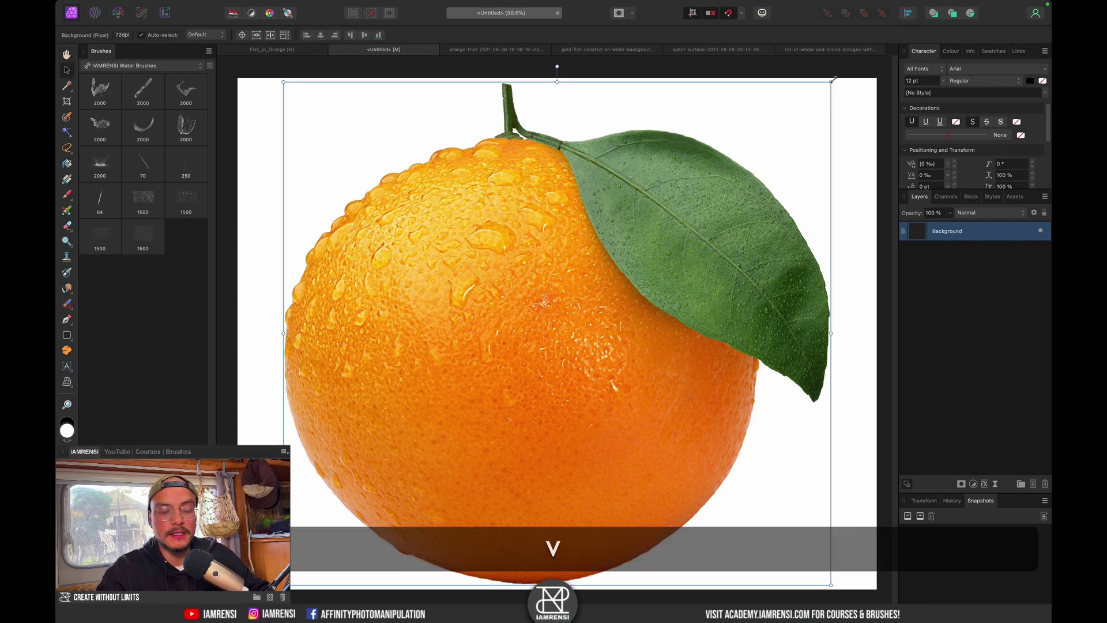
left_click_drag(848, 81, 719, 210)
left_click_drag(573, 321, 661, 311)
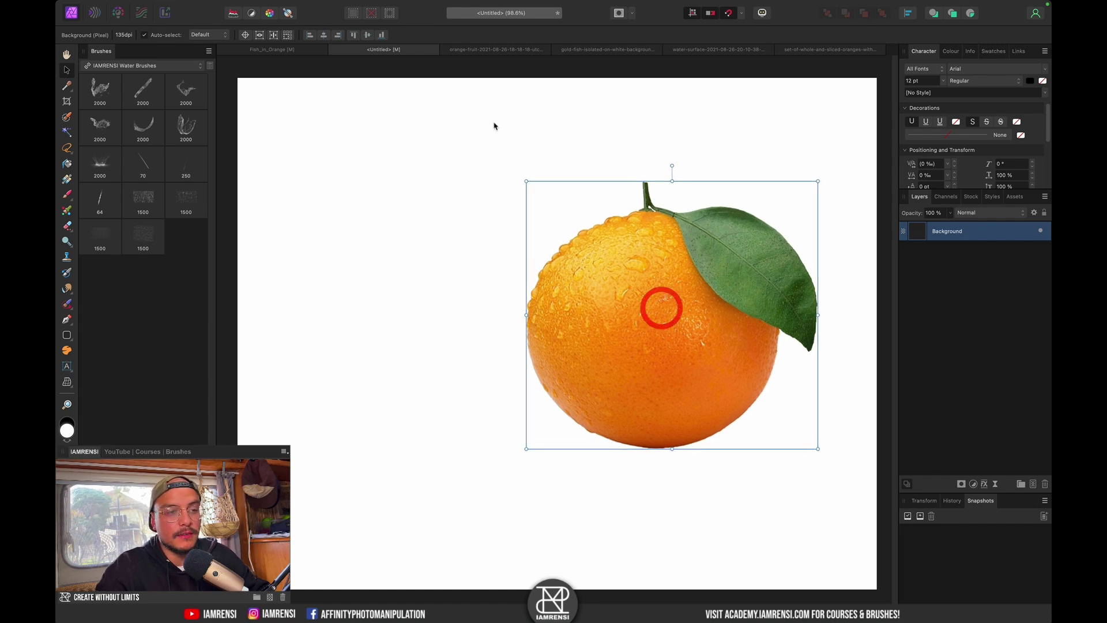
Select the slice in the orange-fruit image with the Selection Brush, excluding the shadow beneath its rind.
left_click(494, 53)
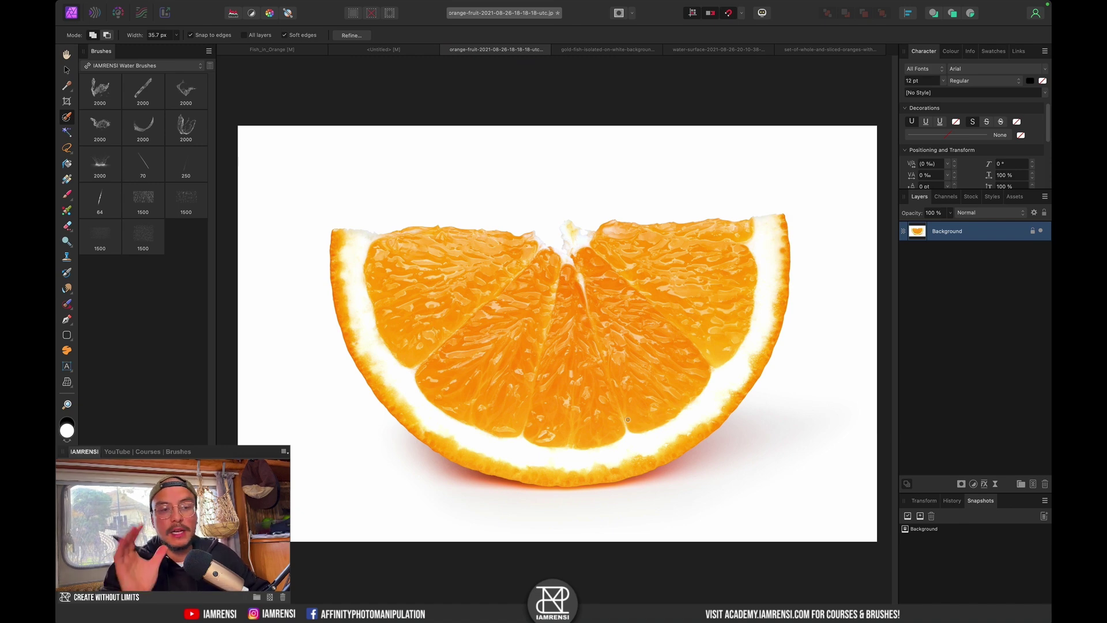
key("w")
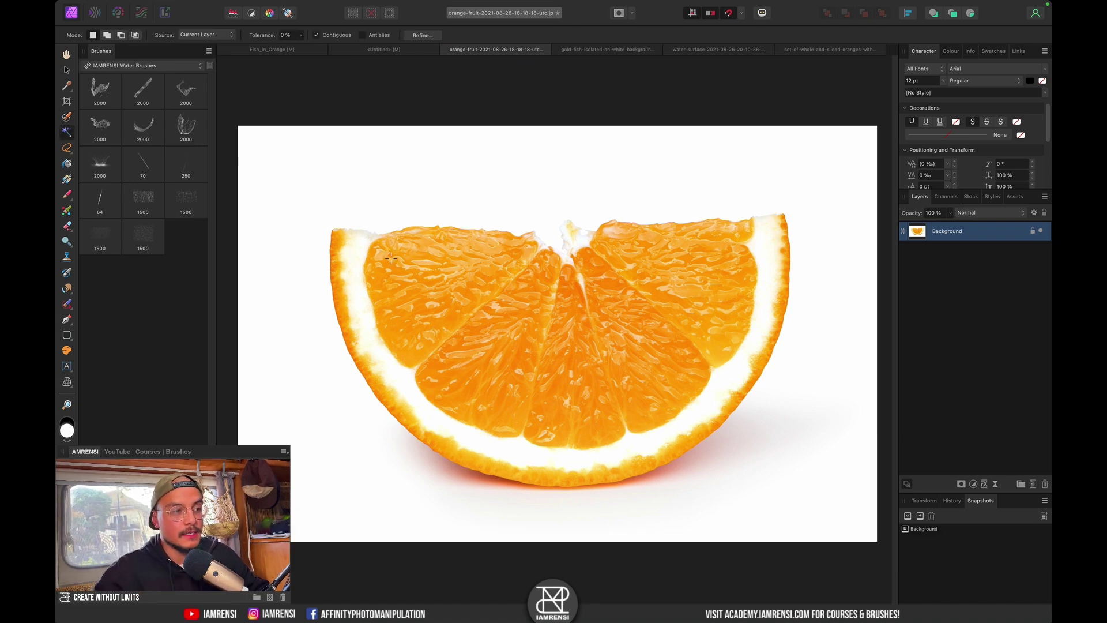
key("w")
key("bracketright")
key("bracketright")
key("bracketright")
key("bracketright")
key("bracketright")
key("bracketright")
key("bracketright")
key("bracketright")
key("bracketright")
key("bracketright")
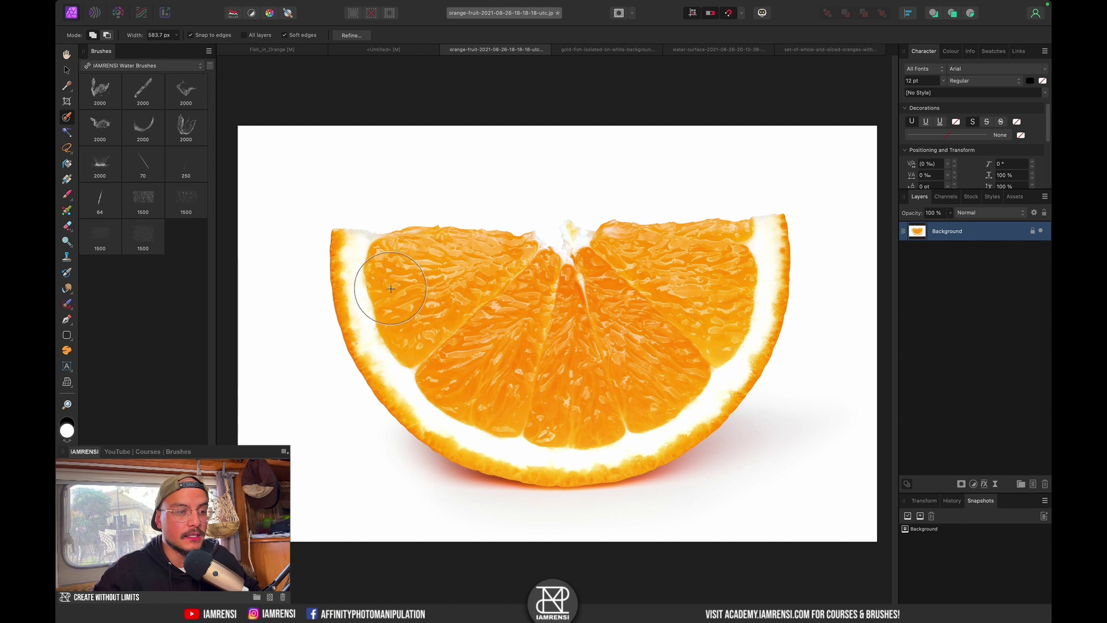
mouse_move(389, 289)
left_mouse_down()
mouse_move(552, 351)
mouse_move(649, 354)
mouse_move(743, 260)
mouse_move(662, 378)
mouse_move(575, 428)
mouse_move(477, 413)
mouse_move(385, 319)
mouse_move(379, 294)
mouse_move(453, 283)
left_mouse_up()
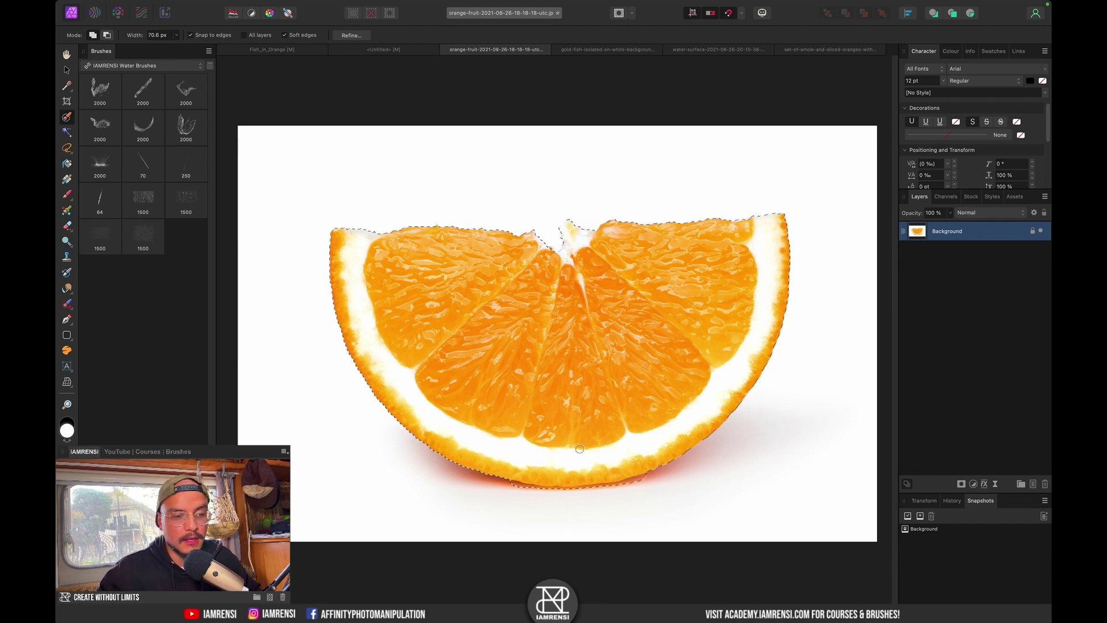
key("alt")
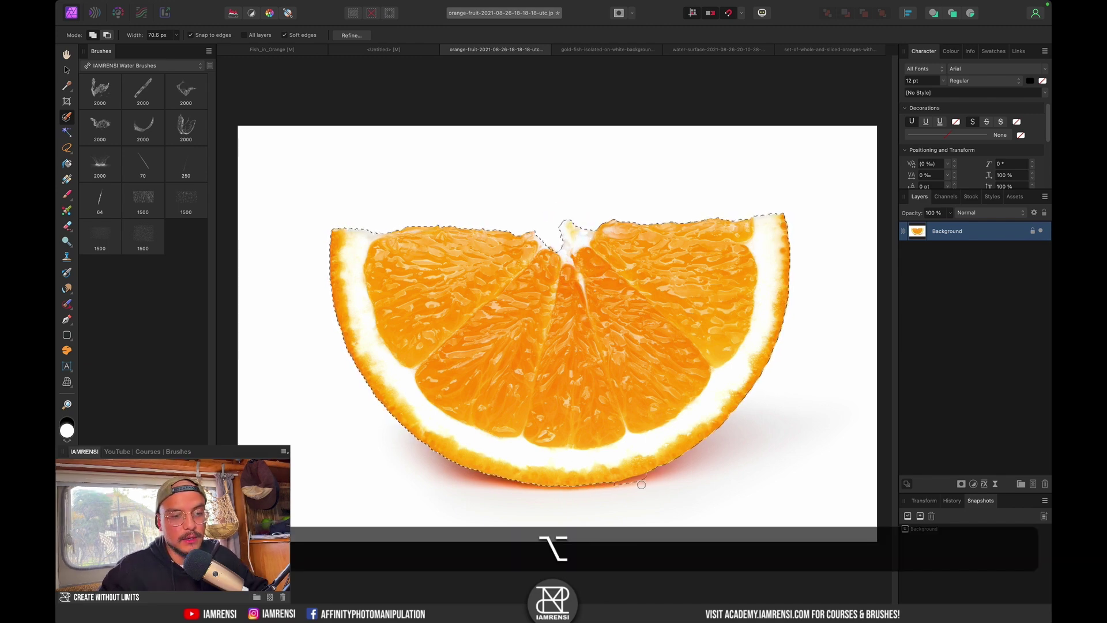
left_click(652, 452)
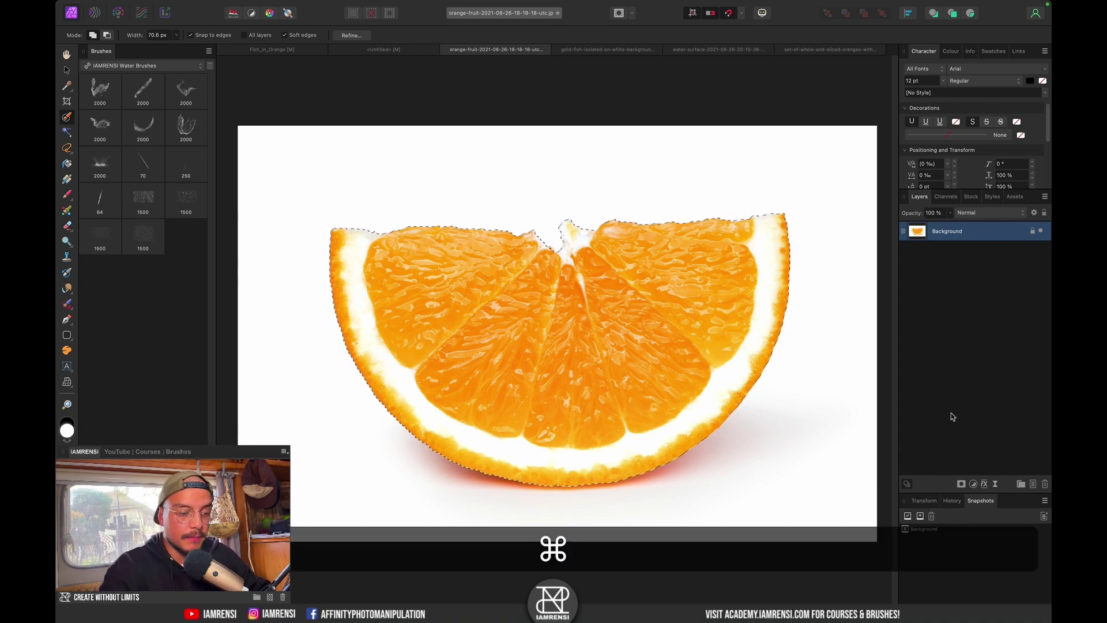
Duplicate the selected slice onto its own layer, deselect, and paste a copy into the Untitled document.
key("super+j")
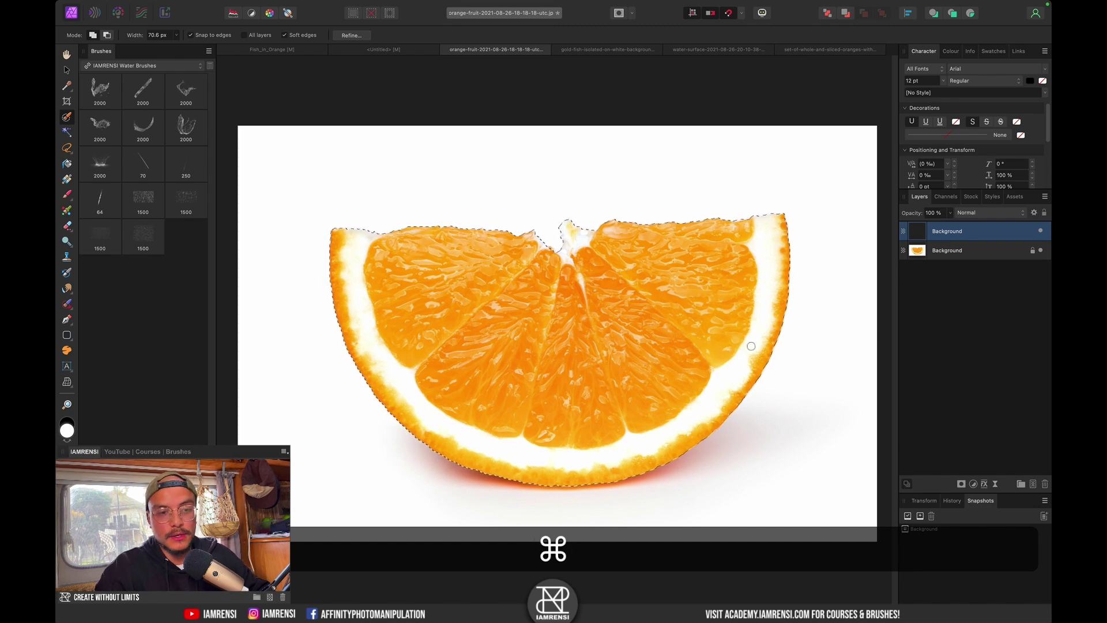
key("super+d")
key("v")
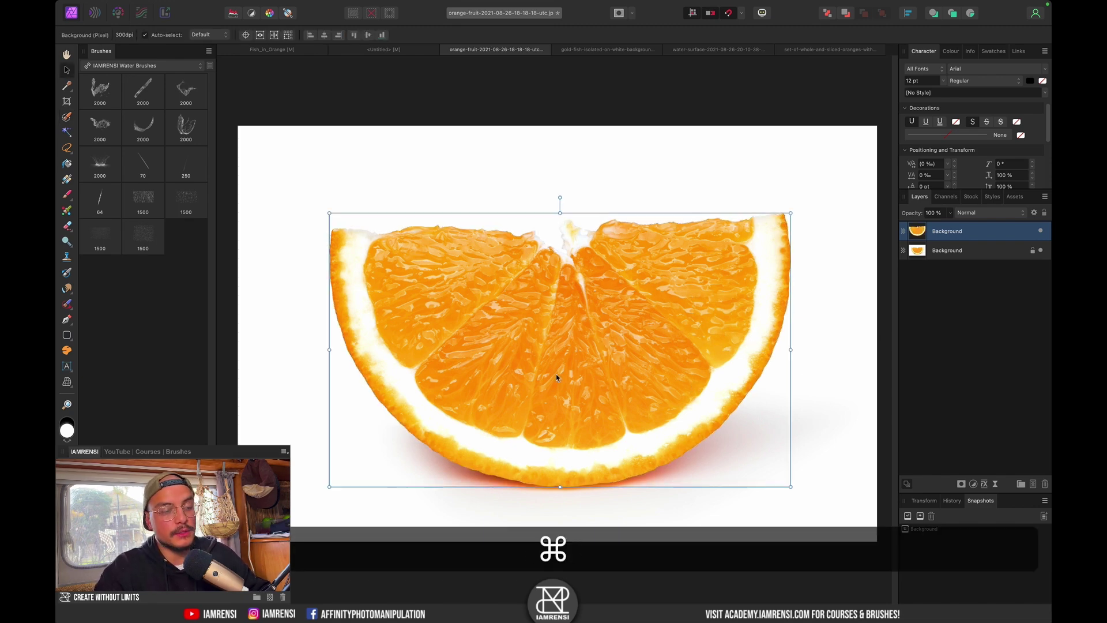
key("super+c")
left_click(384, 35)
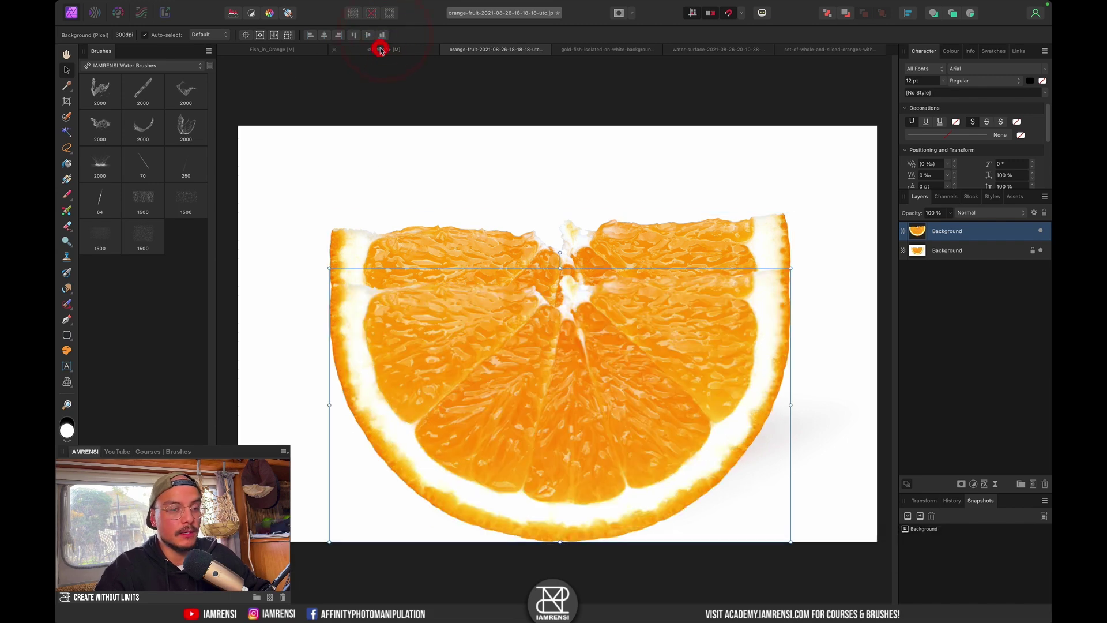
left_click(380, 50)
key("super+v")
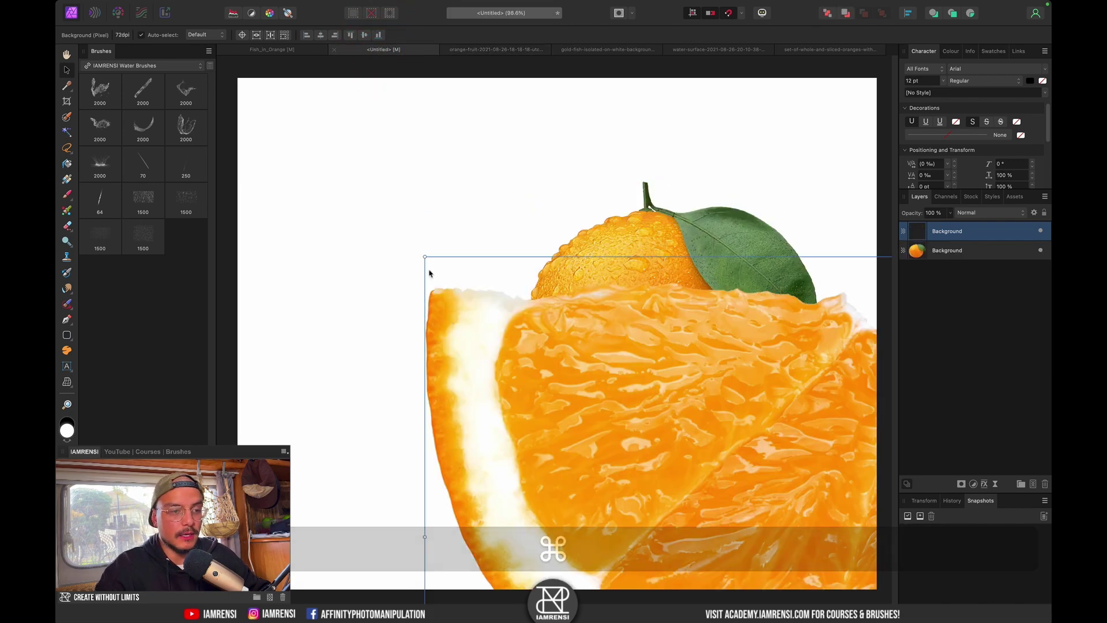
Scale the slice down and place it at the lower left, overlapping the front of the whole orange, and deselect it.
left_click_drag(429, 273, 704, 437)
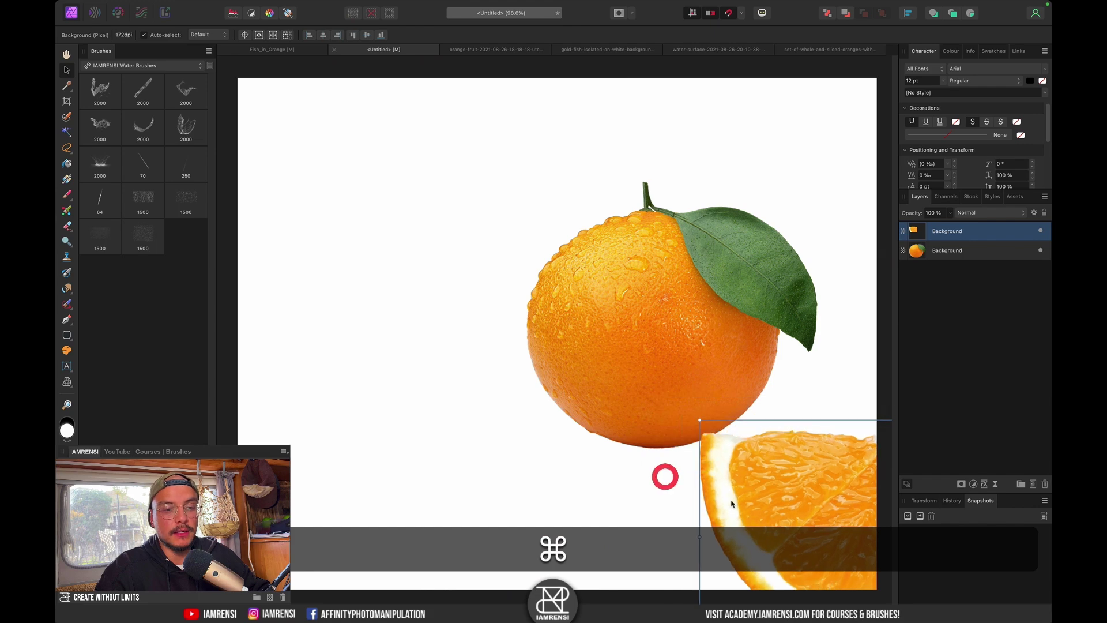
left_click_drag(731, 503, 387, 308)
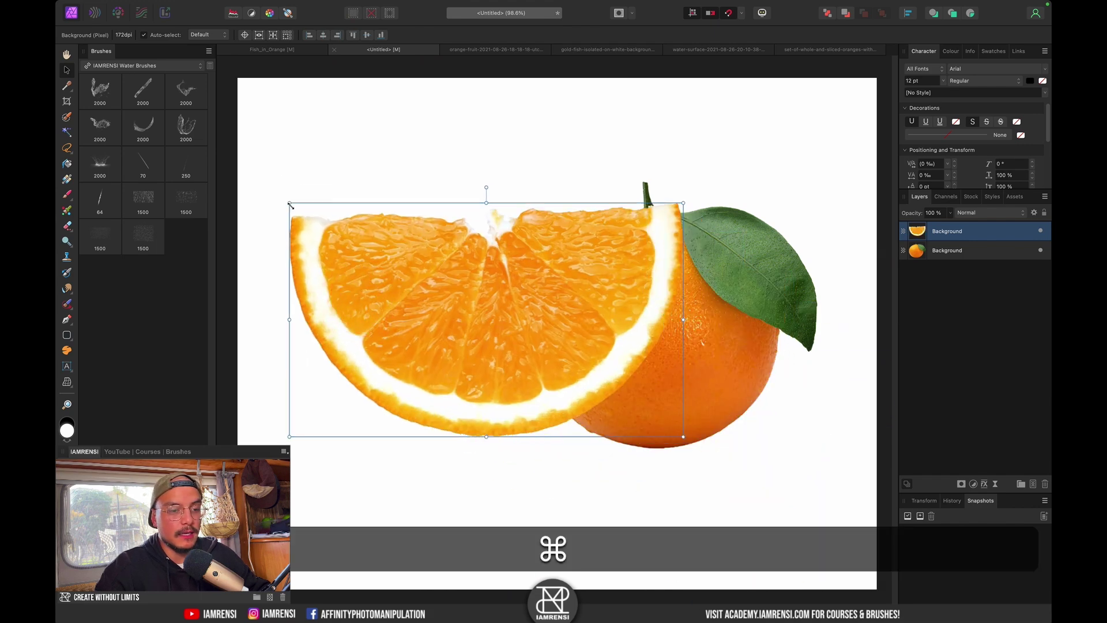
left_click_drag(290, 204, 344, 267)
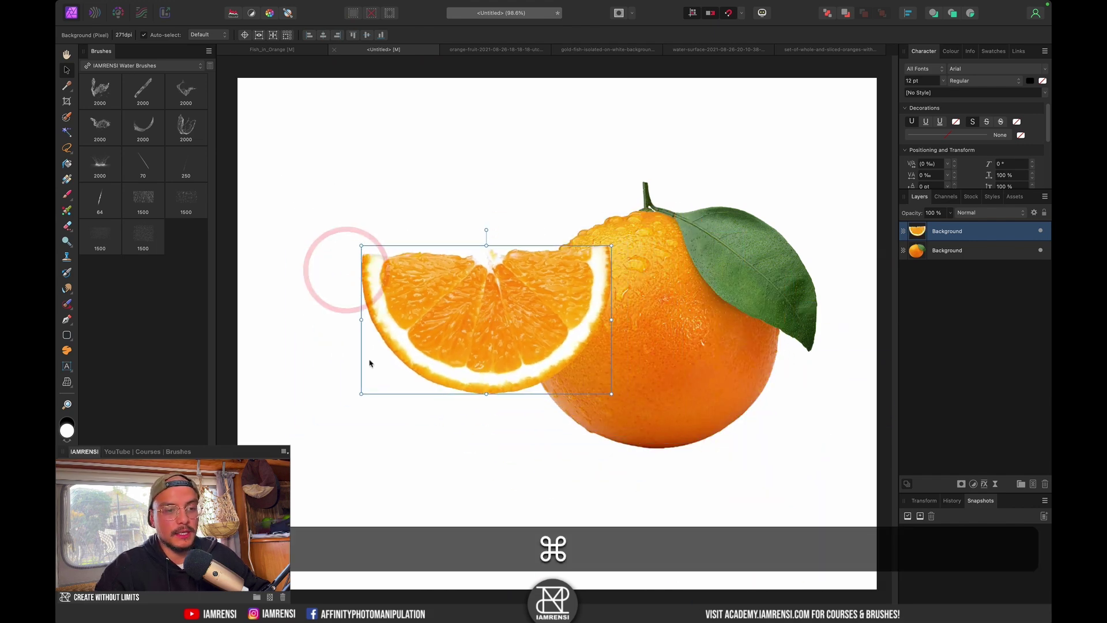
left_click_drag(371, 362, 484, 361)
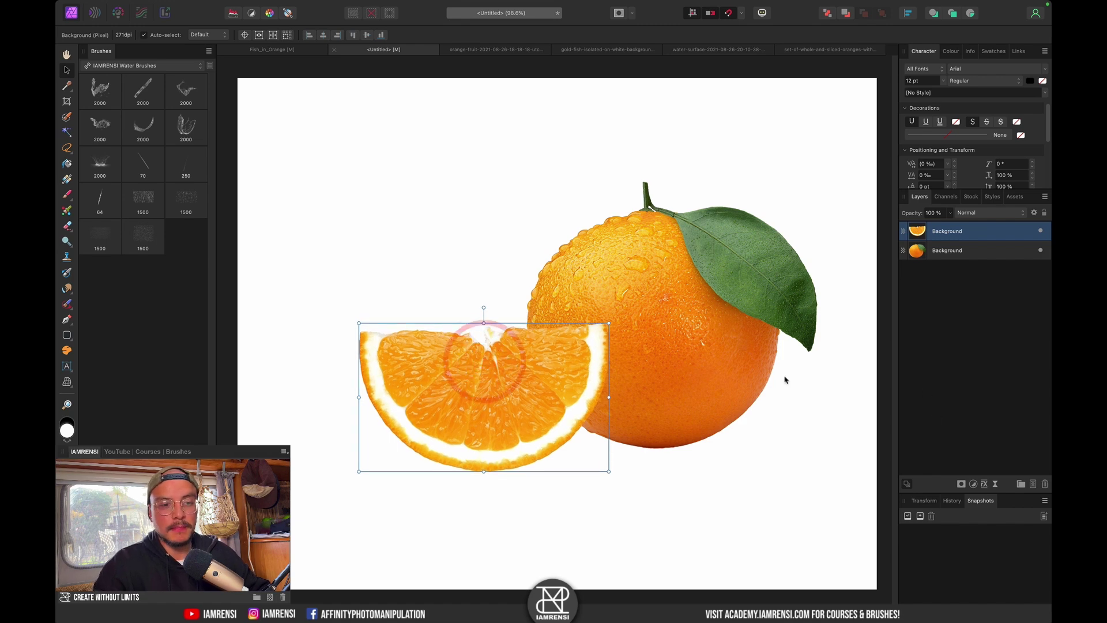
left_click(964, 346)
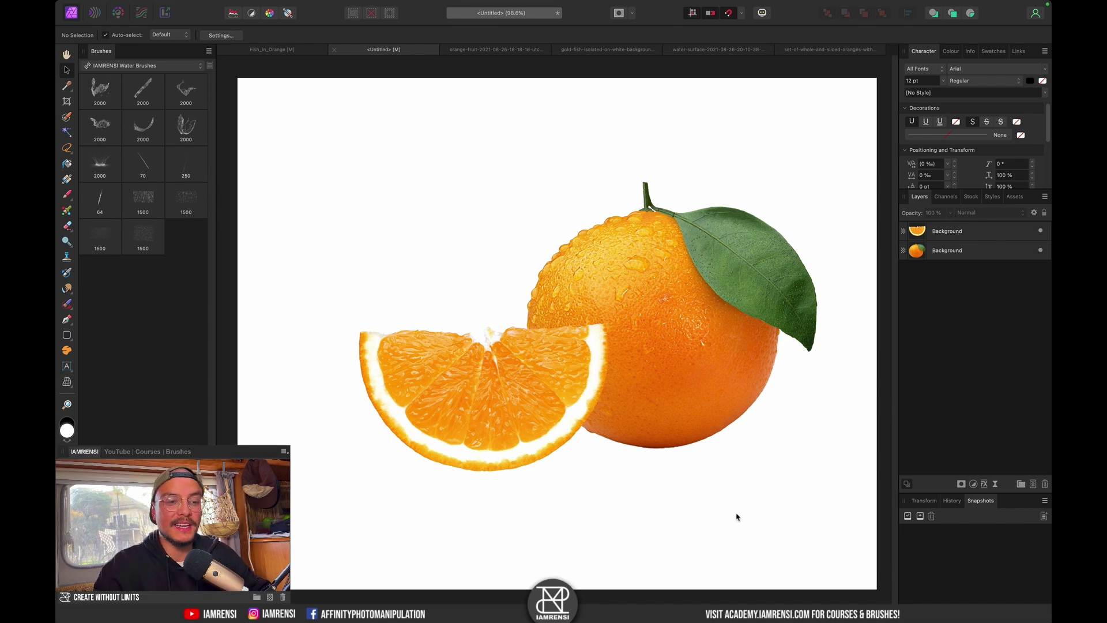
Add a new pixel layer and paint one black dab above the slice with the soft 512 px brush from the Basic set.
left_click(1033, 484)
key("b")
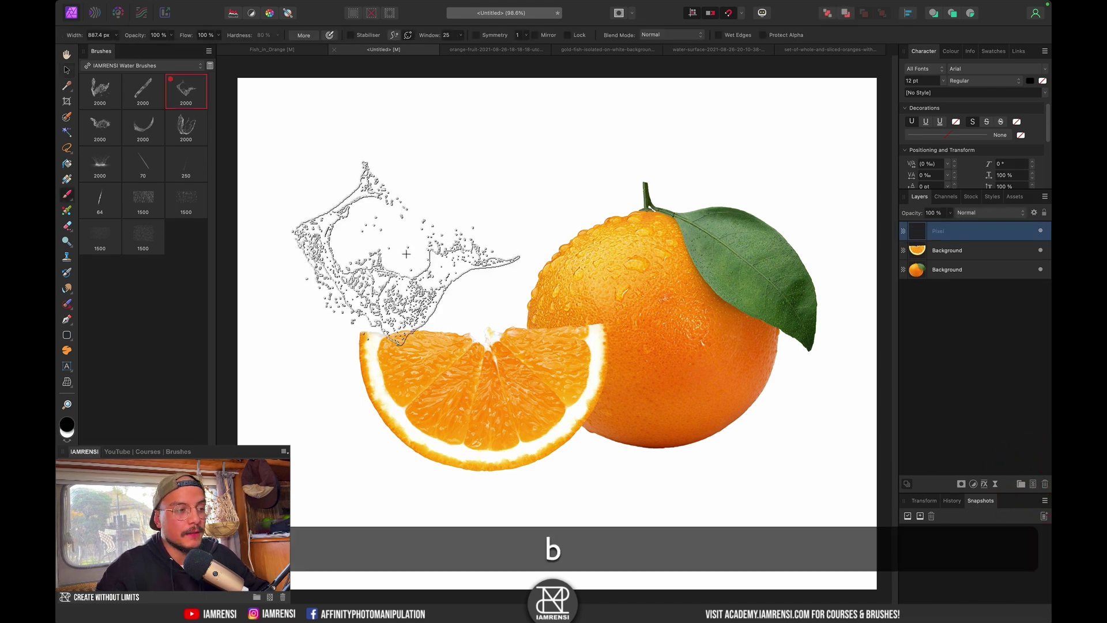
left_click(119, 67)
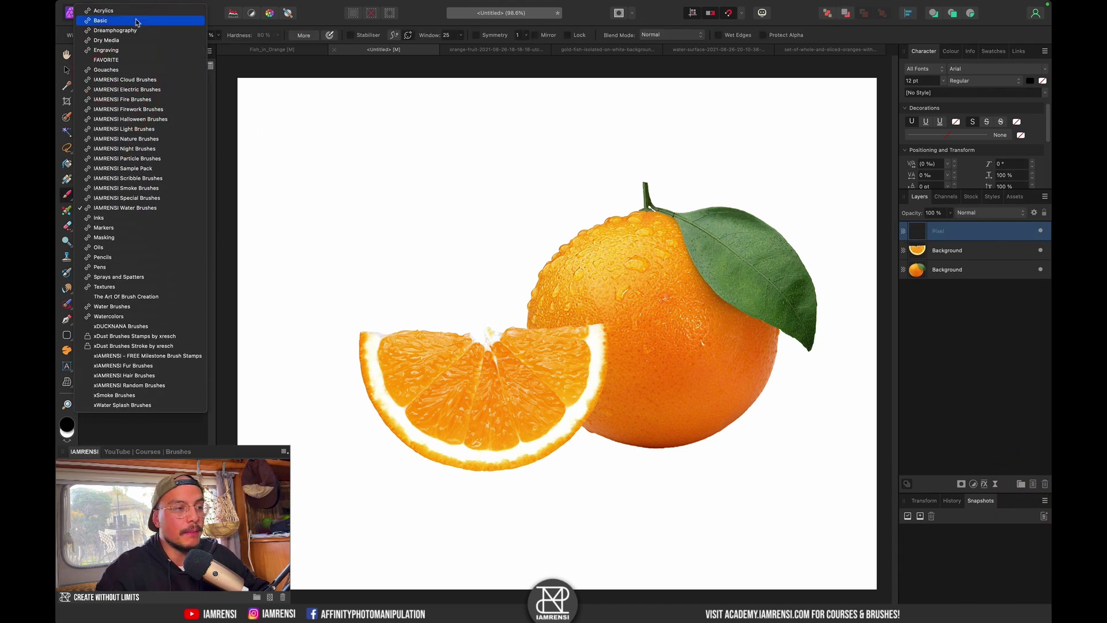
left_click(115, 27)
left_click(100, 93)
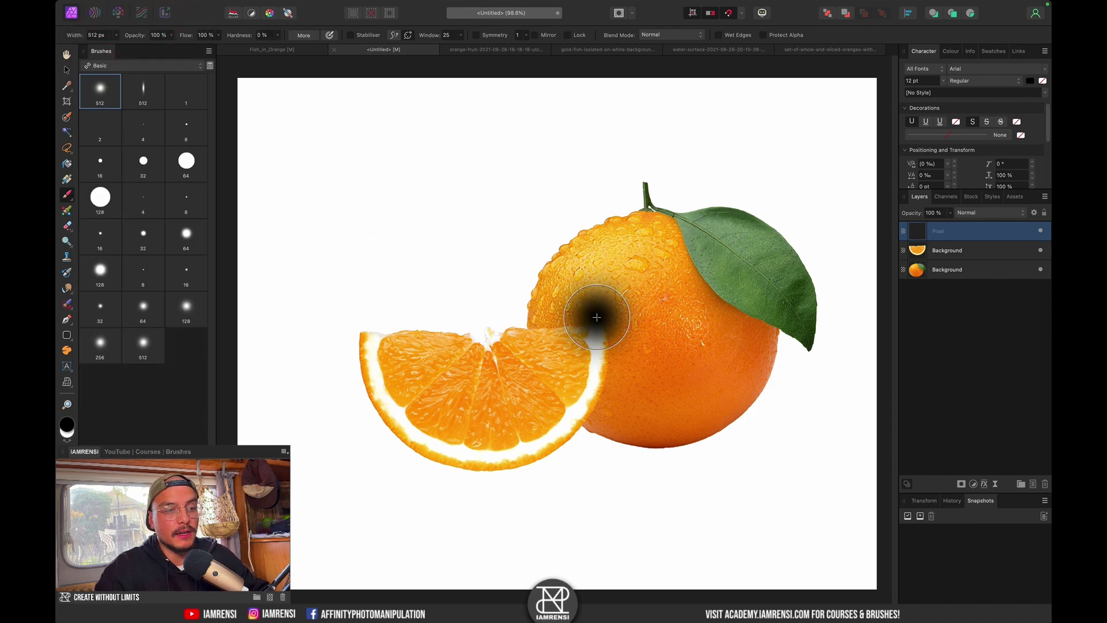
left_click(483, 257)
Squash and widen the black dab into a flat ellipse and place it under the slice's rind as a shadow.
key("v")
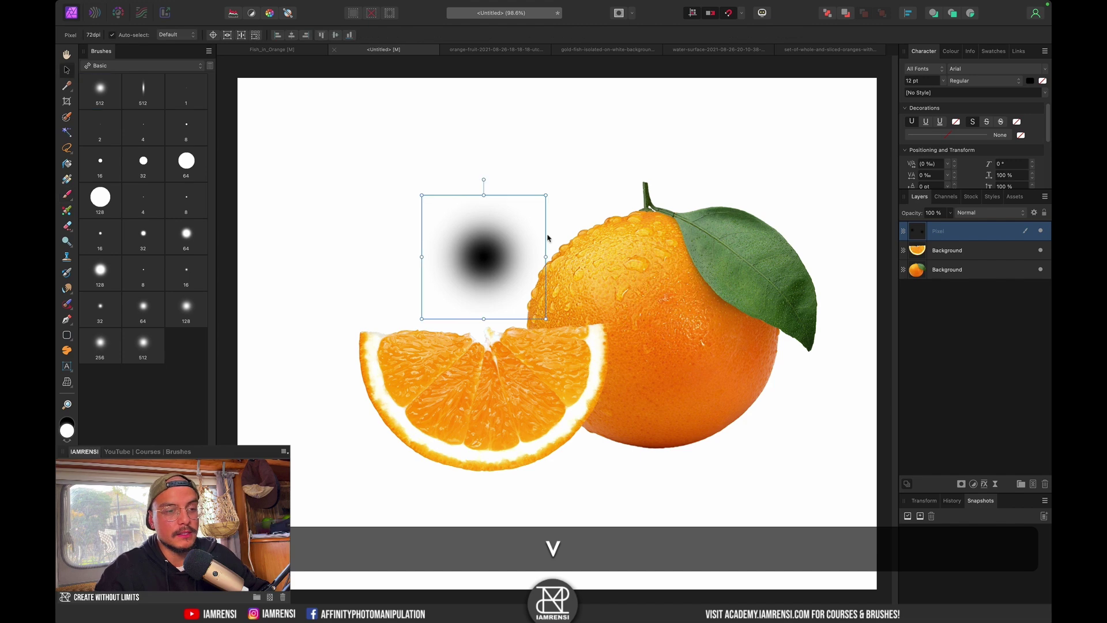
left_click_drag(484, 195, 484, 241)
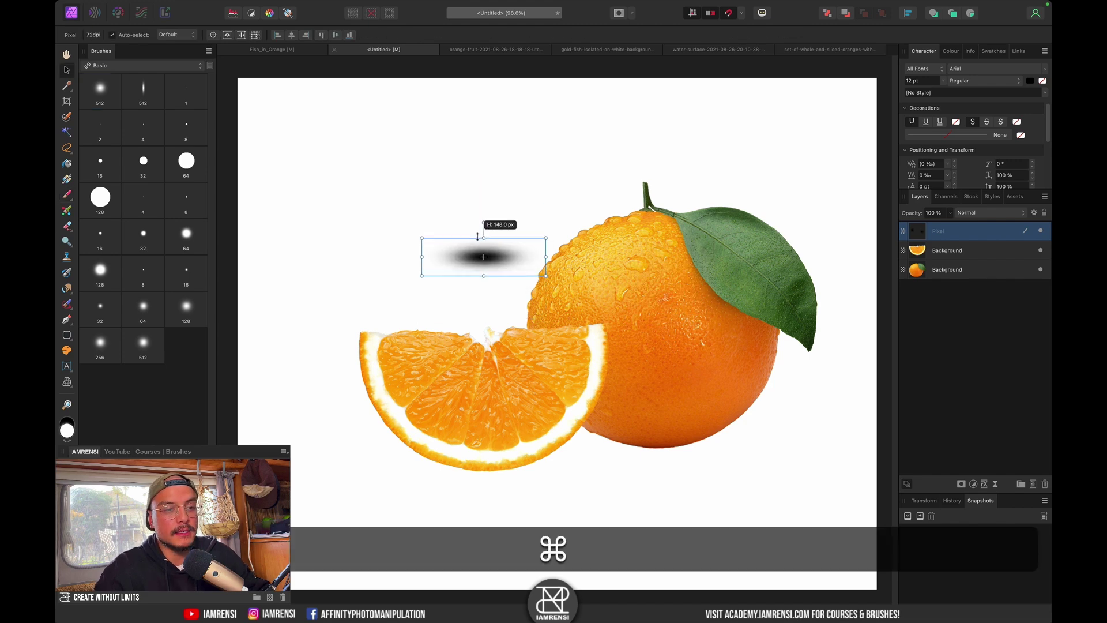
left_click_drag(546, 256, 603, 257)
left_click_drag(507, 263, 513, 475)
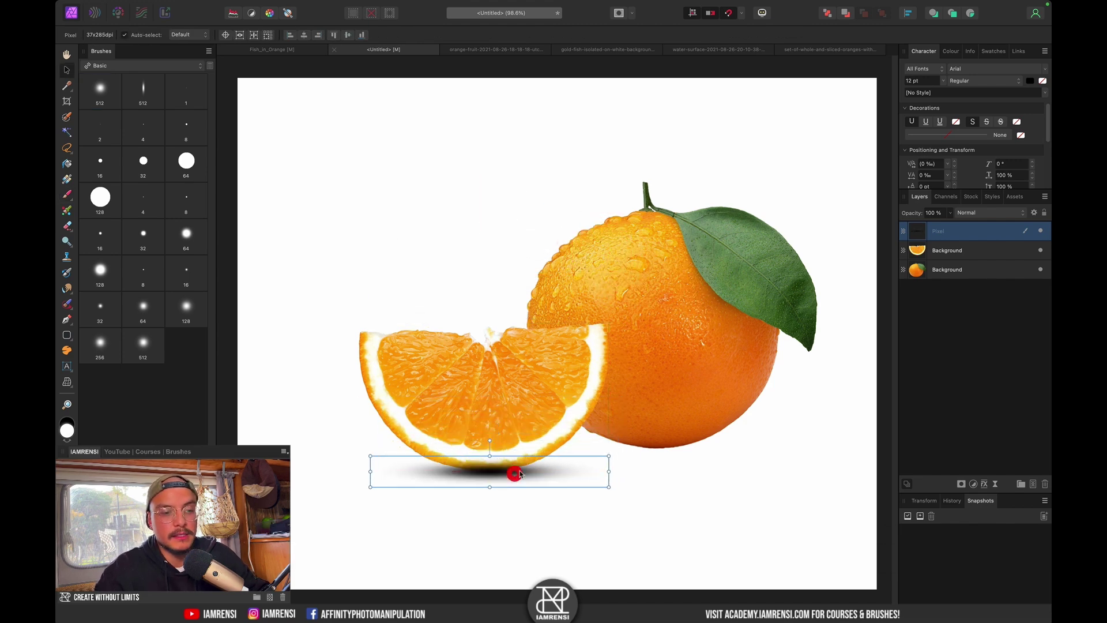
Put the shadow layer behind the slice, centre it under the rind, make it flatter and wider, and set its opacity to 65%.
left_click_drag(916, 231, 919, 260)
left_click_drag(529, 478, 517, 477)
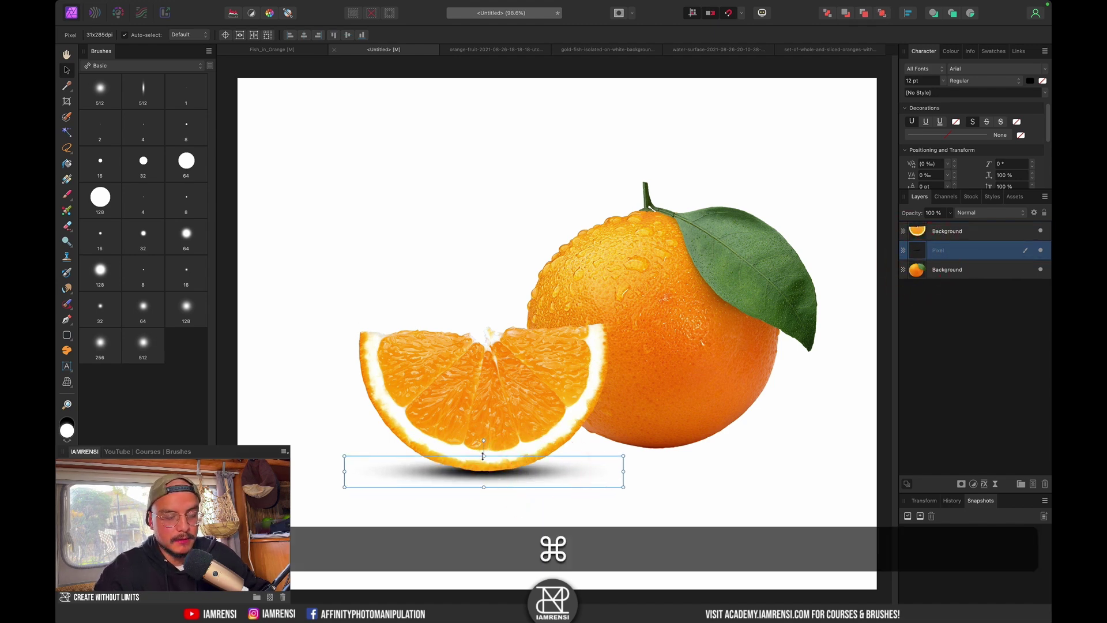
left_click_drag(483, 456, 481, 457)
mouse_move(921, 216)
left_mouse_down()
mouse_move(894, 222)
mouse_move(904, 222)
left_mouse_up()
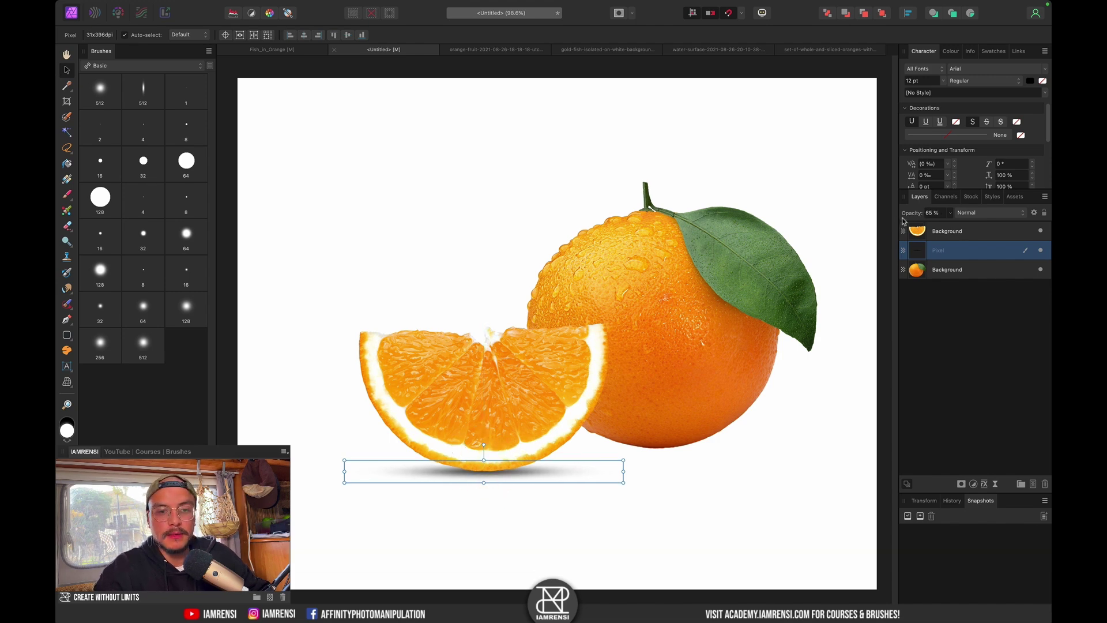
Duplicate the slice's shadow, place the copy under the whole orange and order it below the orange's layer.
key("super+j")
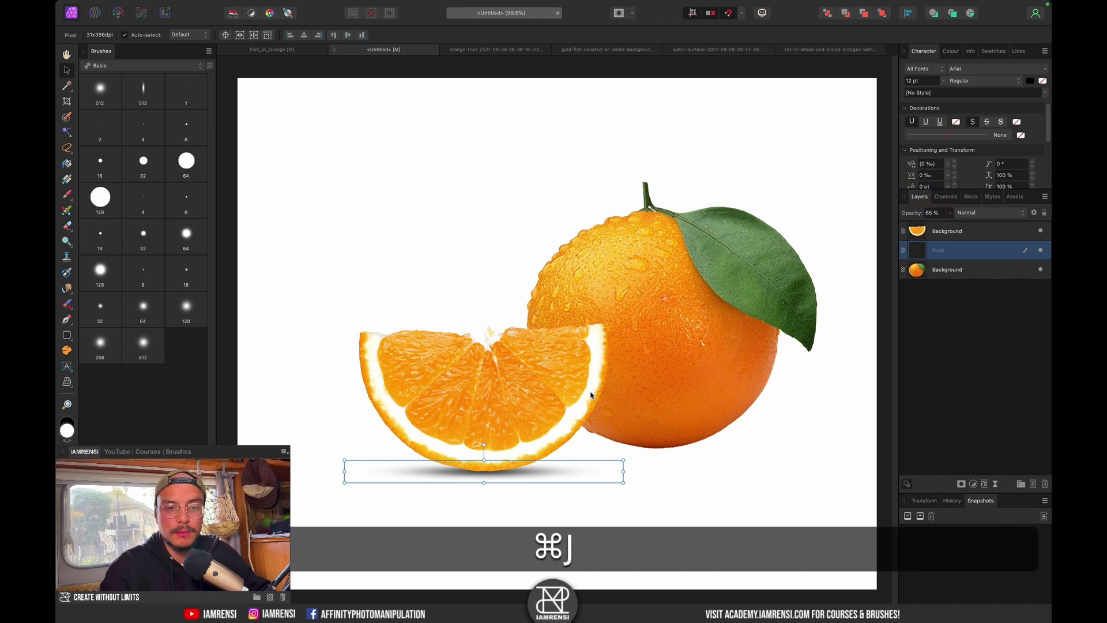
left_click_drag(514, 471, 684, 449)
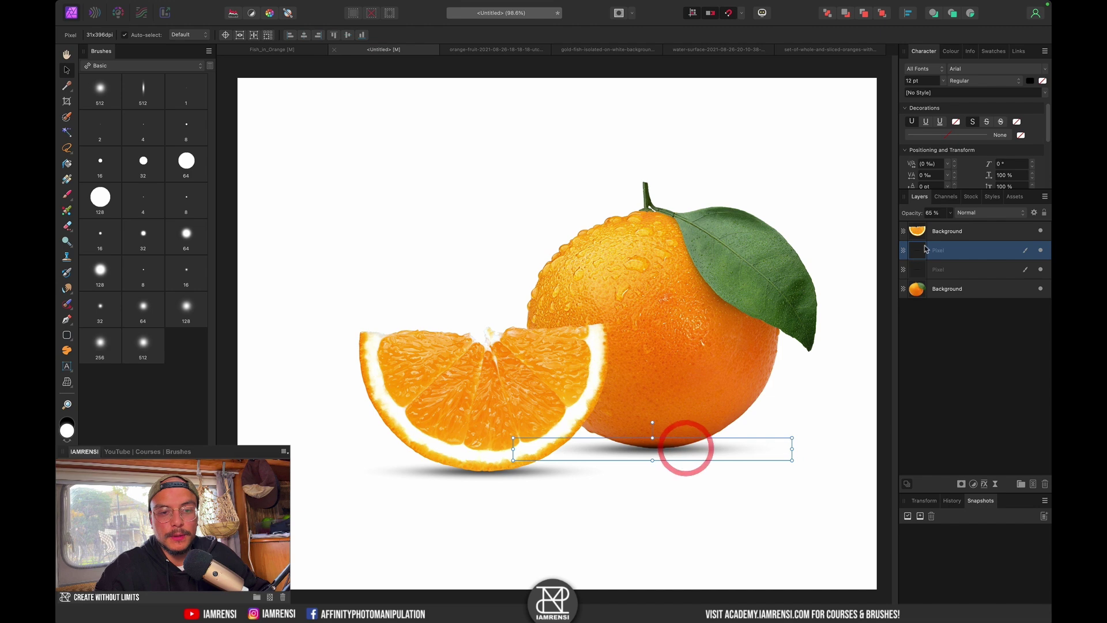
left_click_drag(919, 280, 919, 301)
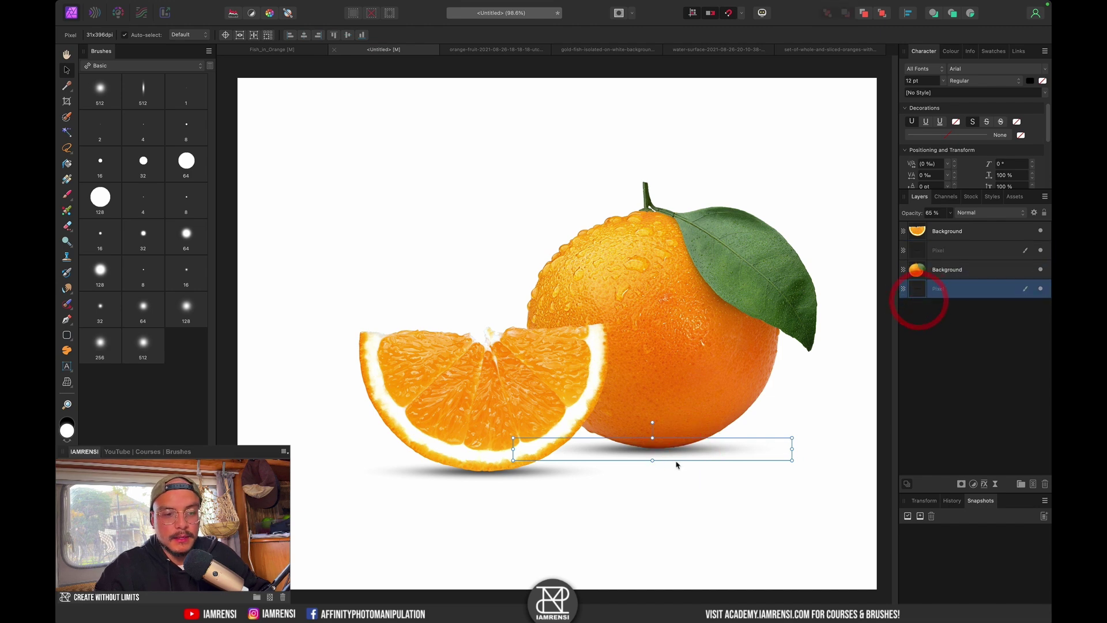
Stretch the whole orange's shadow to about twice its height, nudge it into place under the fruit, and deselect it.
left_click(700, 450)
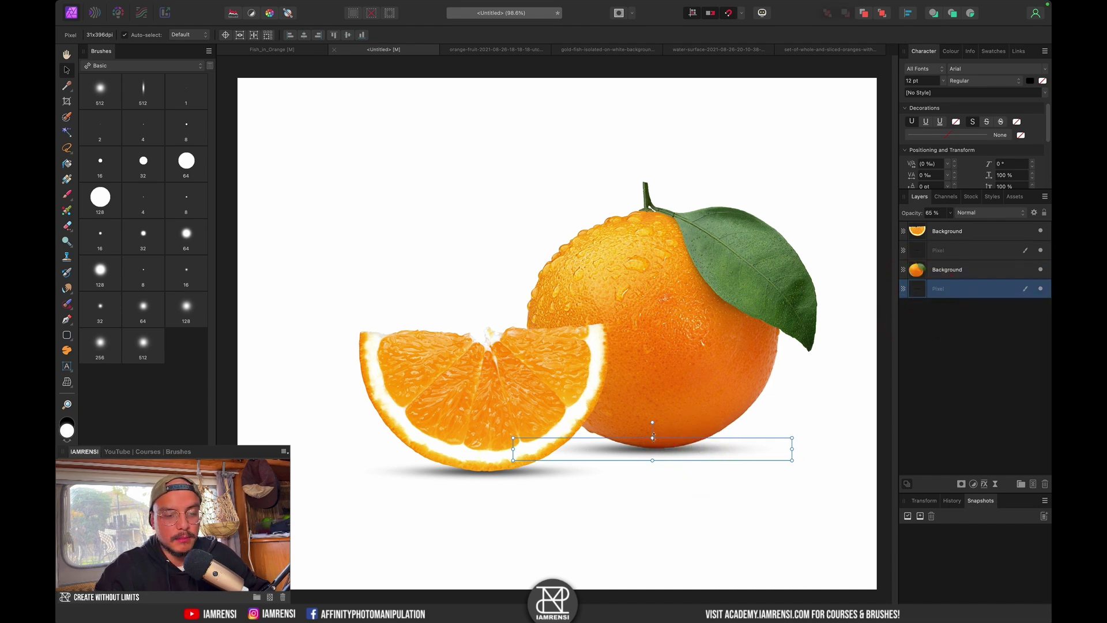
left_click_drag(652, 438, 654, 428)
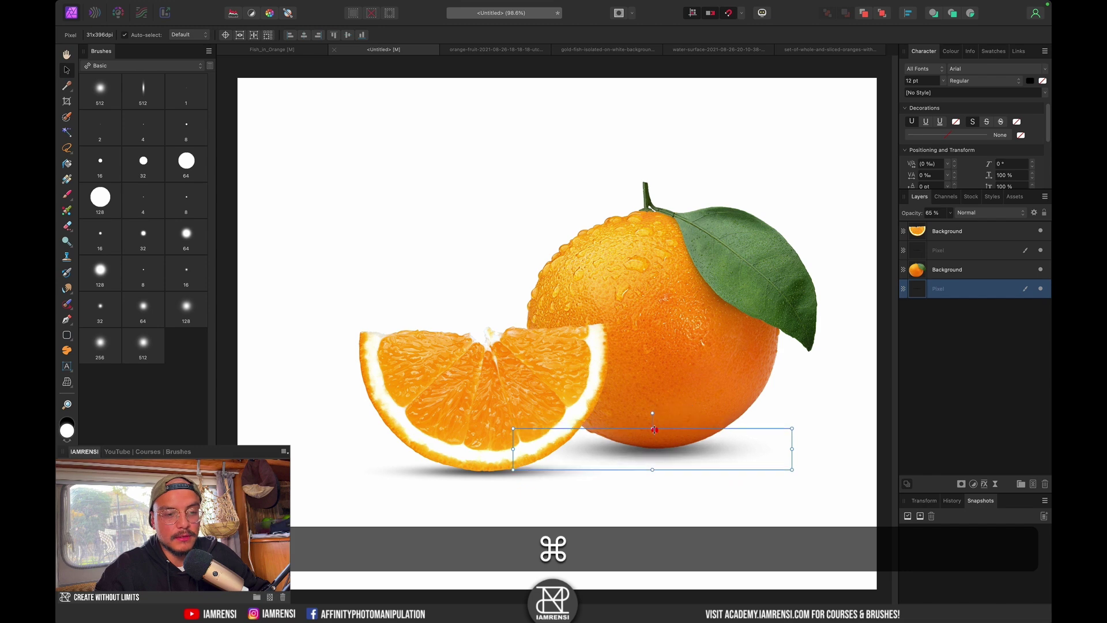
left_click_drag(713, 454, 711, 454)
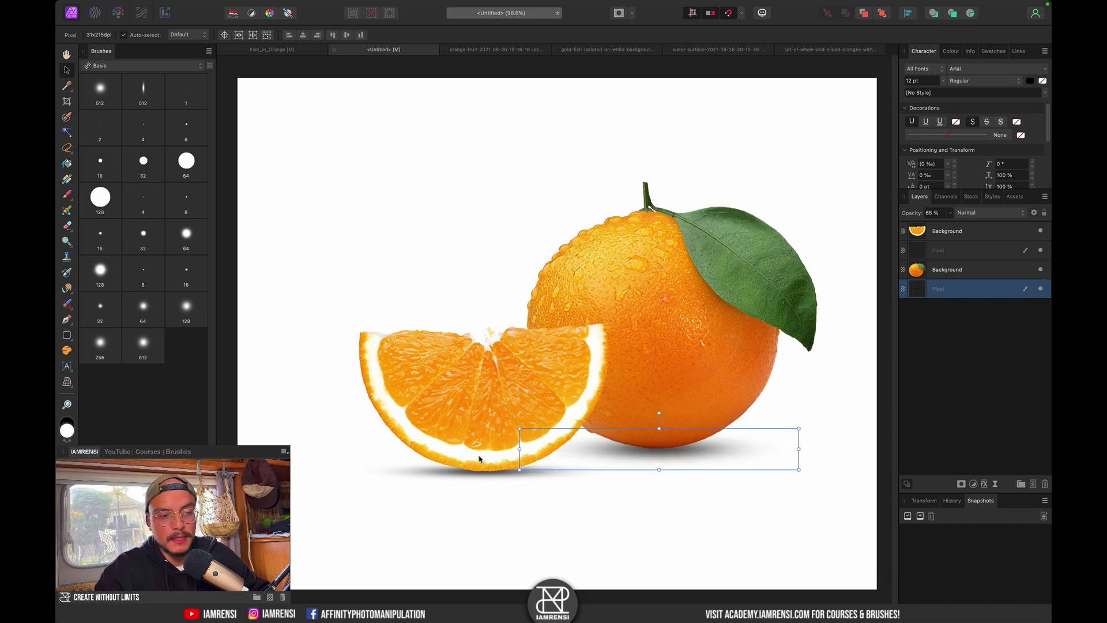
key("shift+Up")
key("shift+Down")
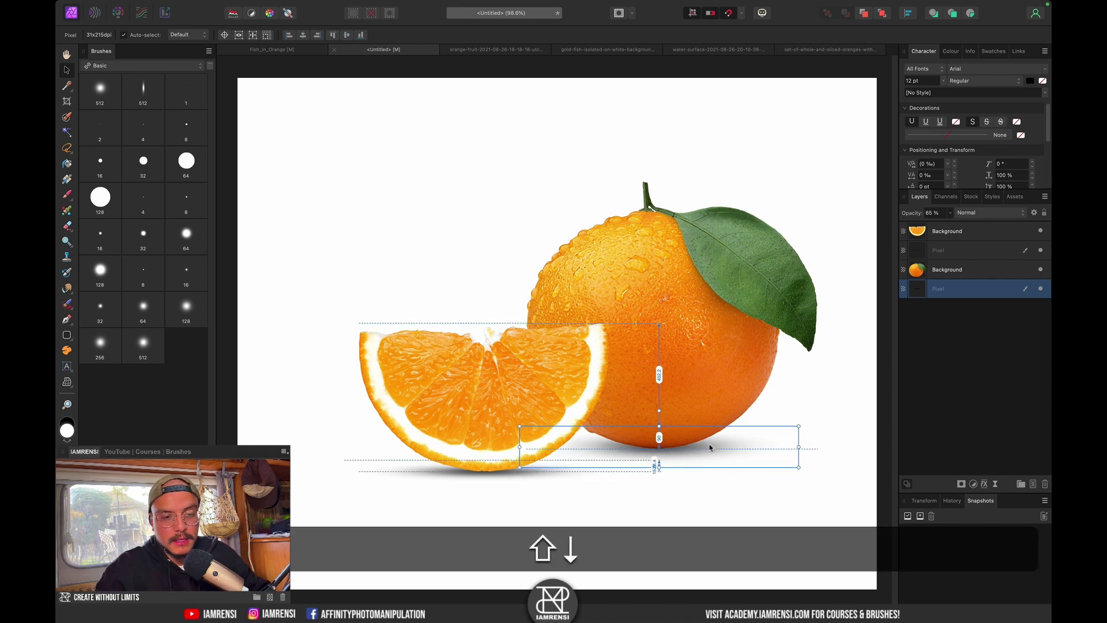
key("Down")
left_click(1043, 339)
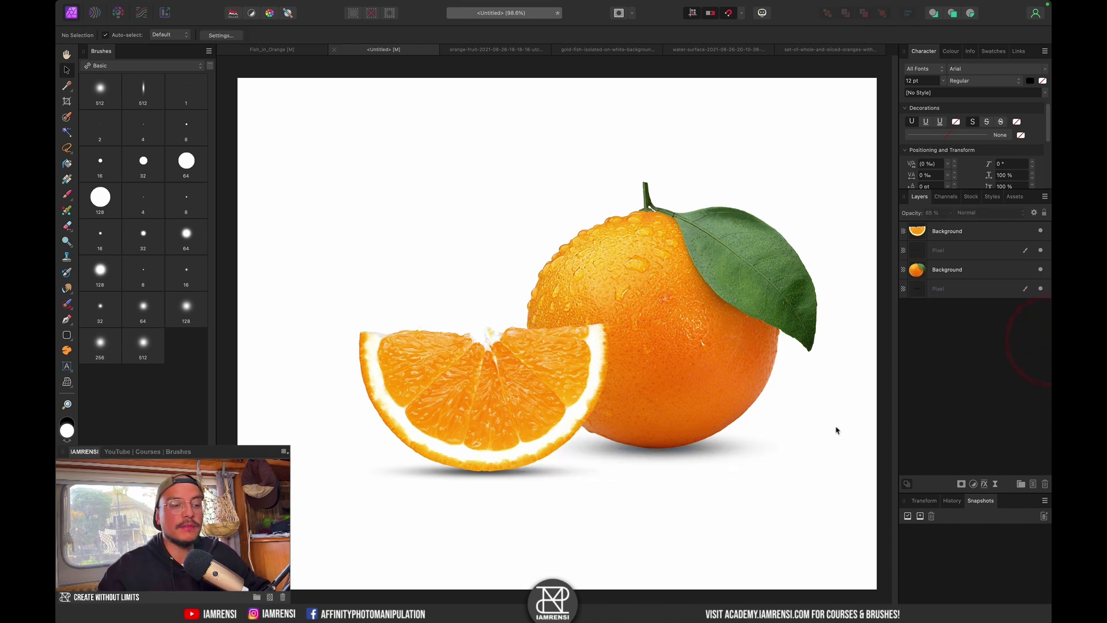
Duplicate the slice's shadow and scale the copy about its centre to roughly a quarter size as a contact shadow.
left_click(940, 289)
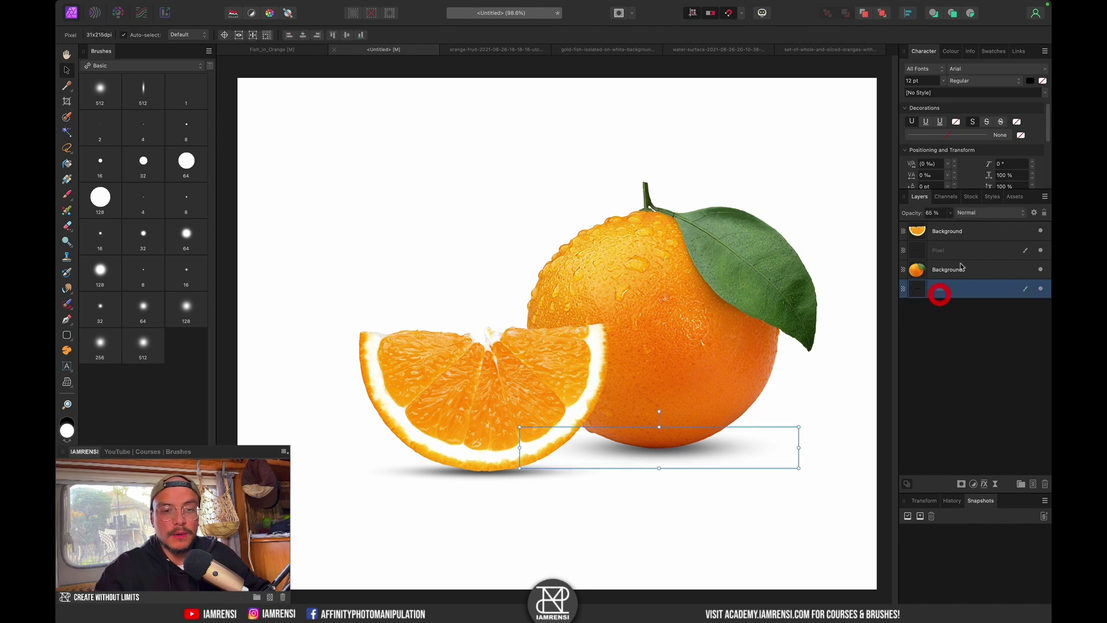
left_click(970, 250)
key("super+j")
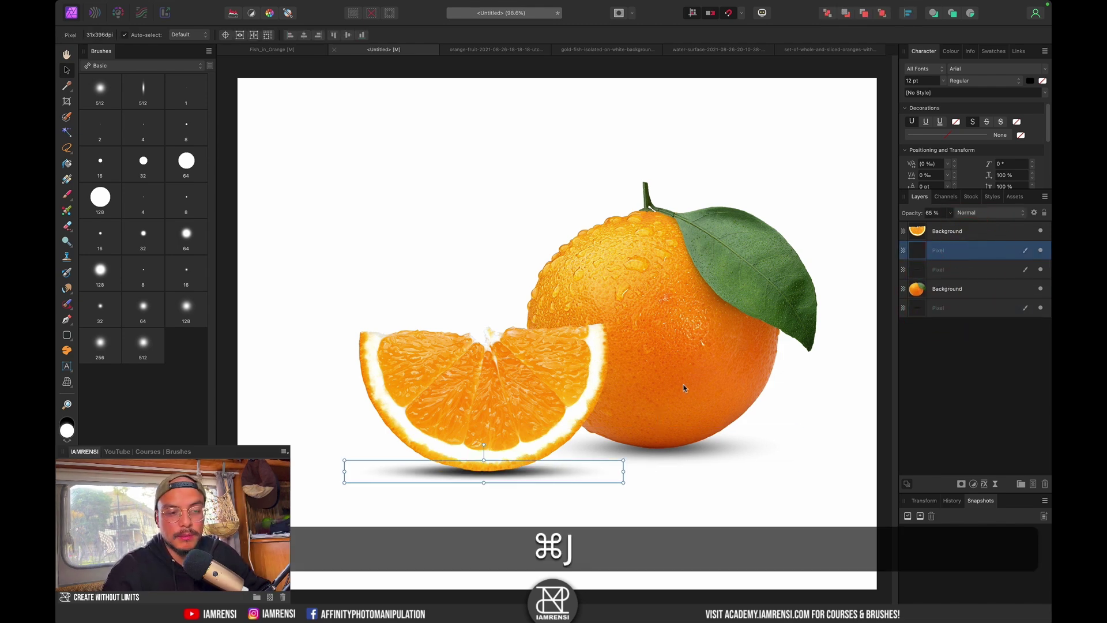
scroll(482, 459, "up", 5)
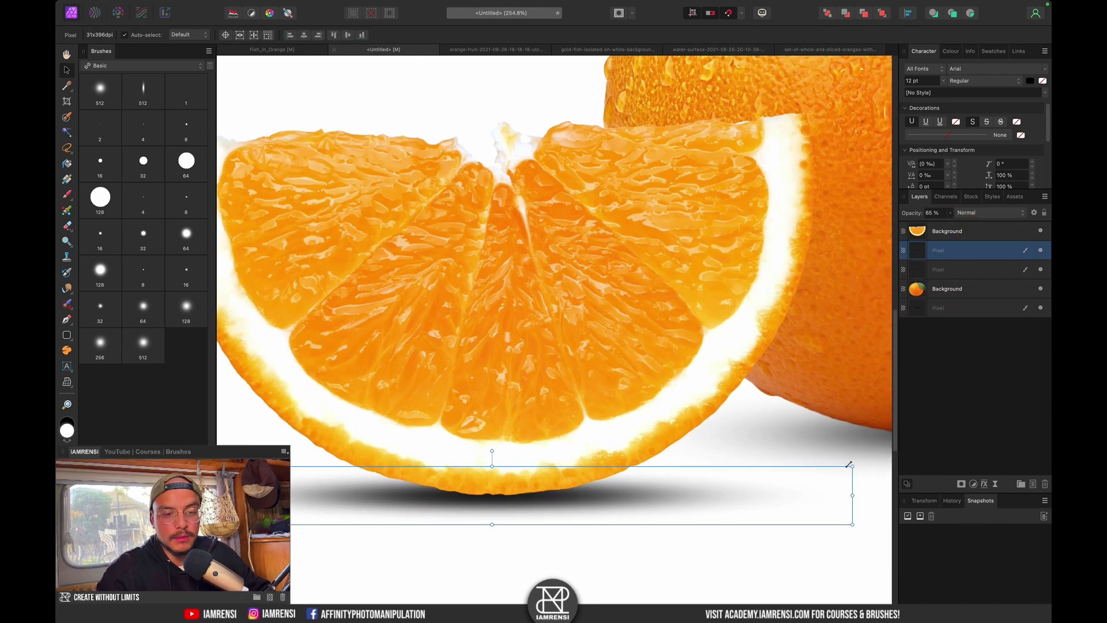
left_click_drag(849, 465, 586, 524)
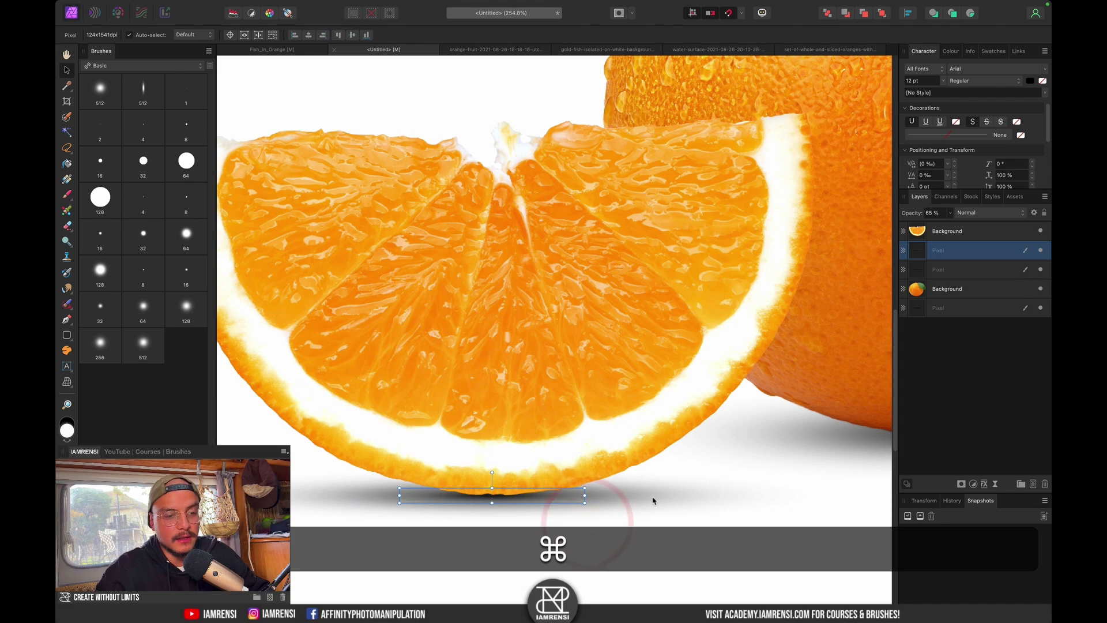
Duplicate the whole orange's shadow and scale the copy about its centre to just under half size as a contact shadow.
scroll(652, 500, "right", 2)
scroll(530, 505, "right", 10)
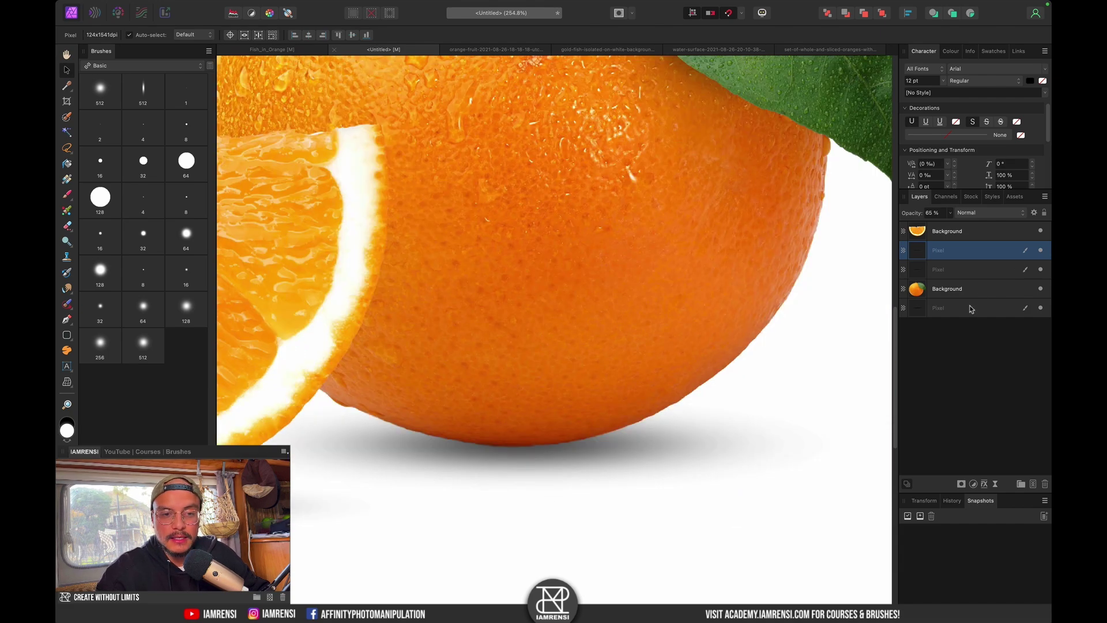
left_click(971, 310)
key("super+j")
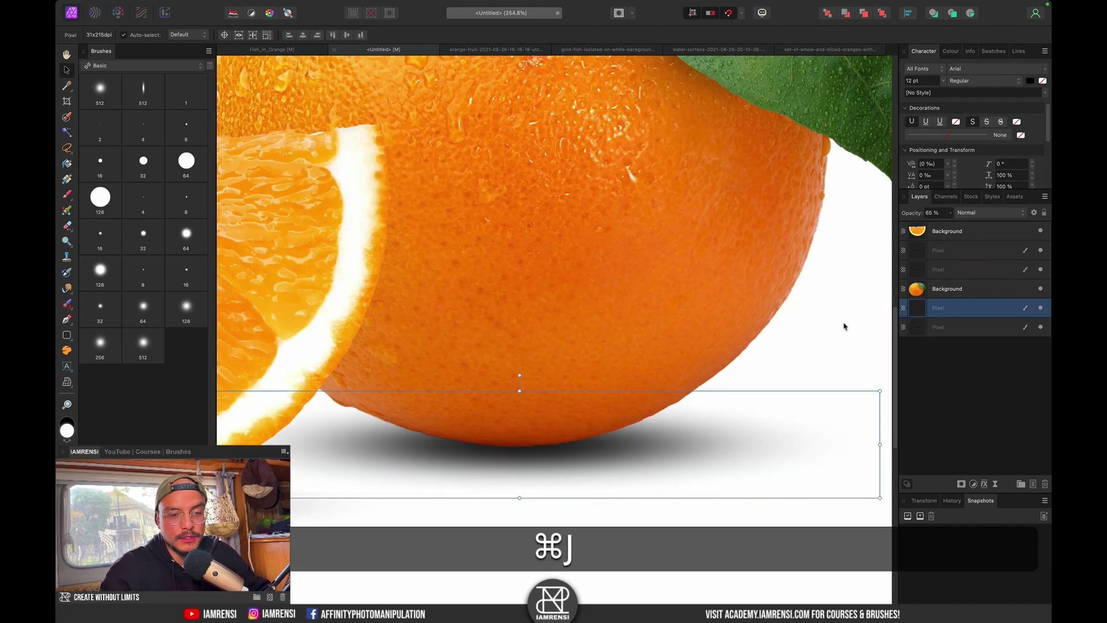
key("super+minus")
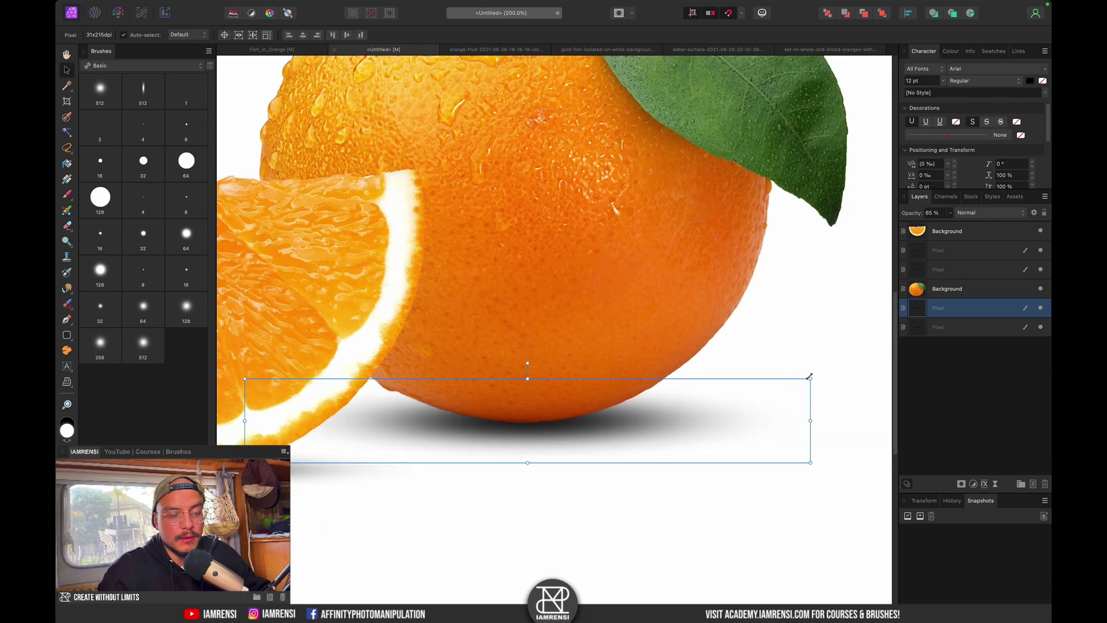
left_click_drag(794, 381, 657, 421)
Compare the orange with its contact shadow hidden and shown, and set that shadow's opacity to 79%.
left_click(1040, 307)
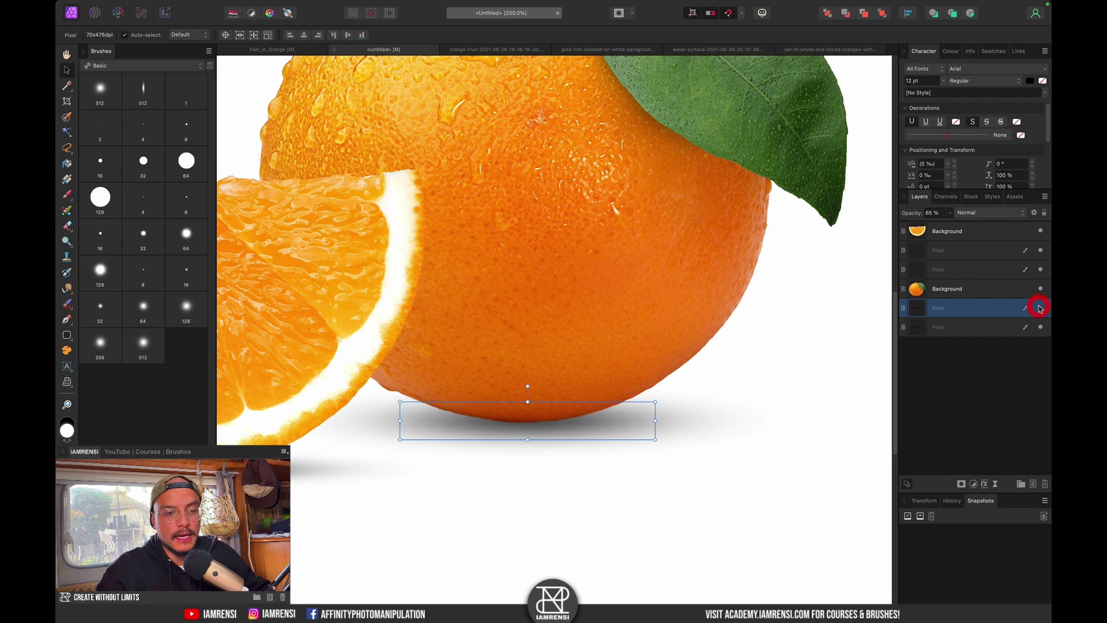
left_click(1039, 307)
left_click(1039, 306)
left_click(1040, 307)
left_click(1040, 307)
key("super")
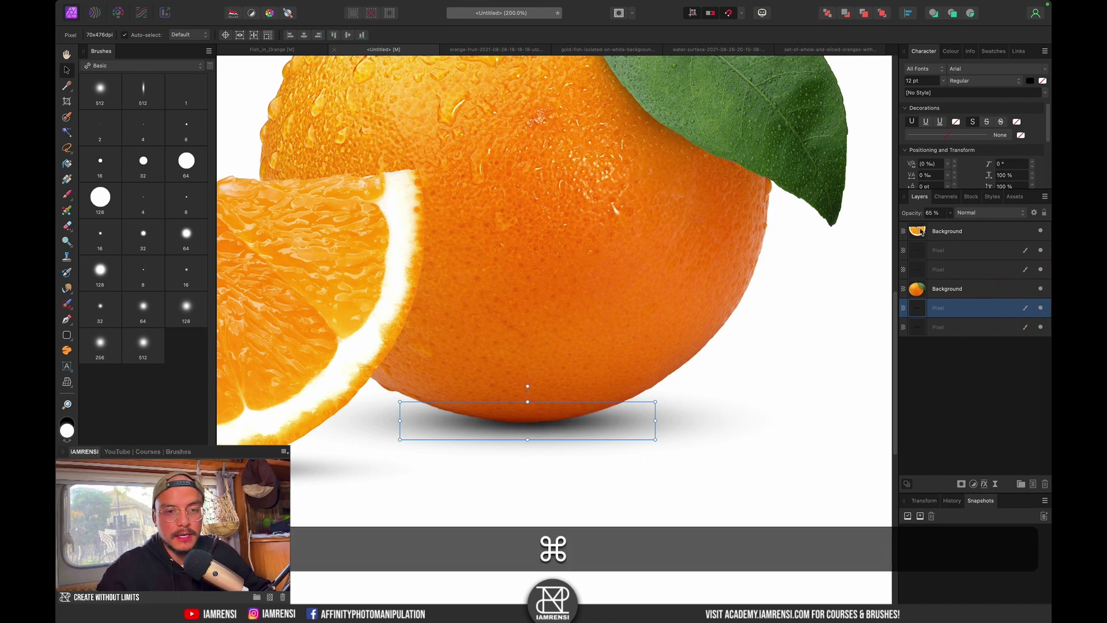
left_click_drag(913, 214, 924, 213)
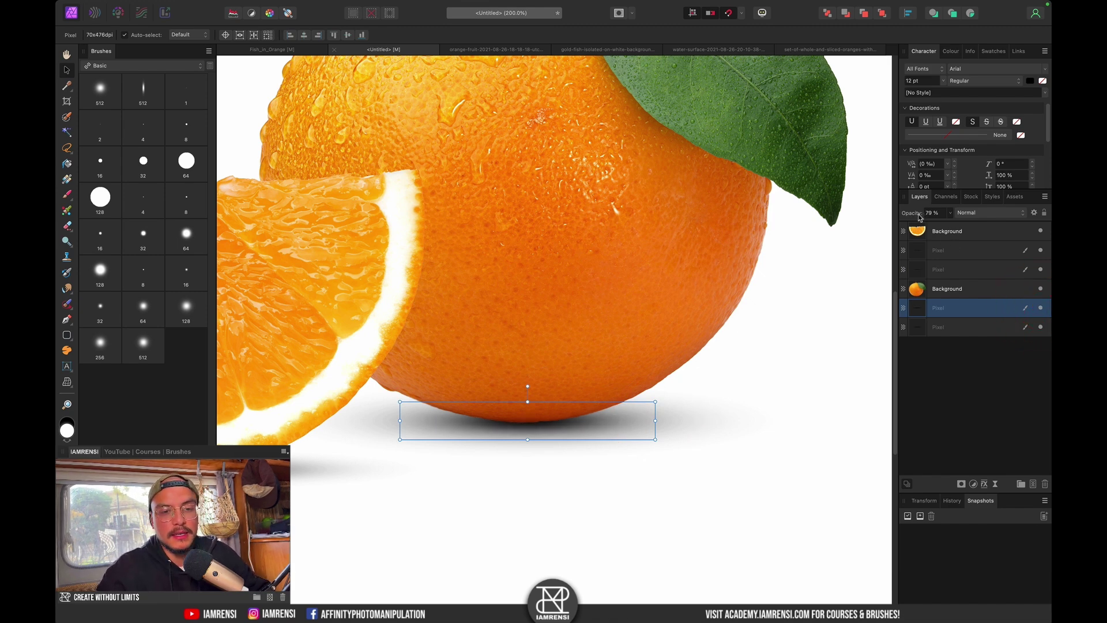
left_click(945, 251)
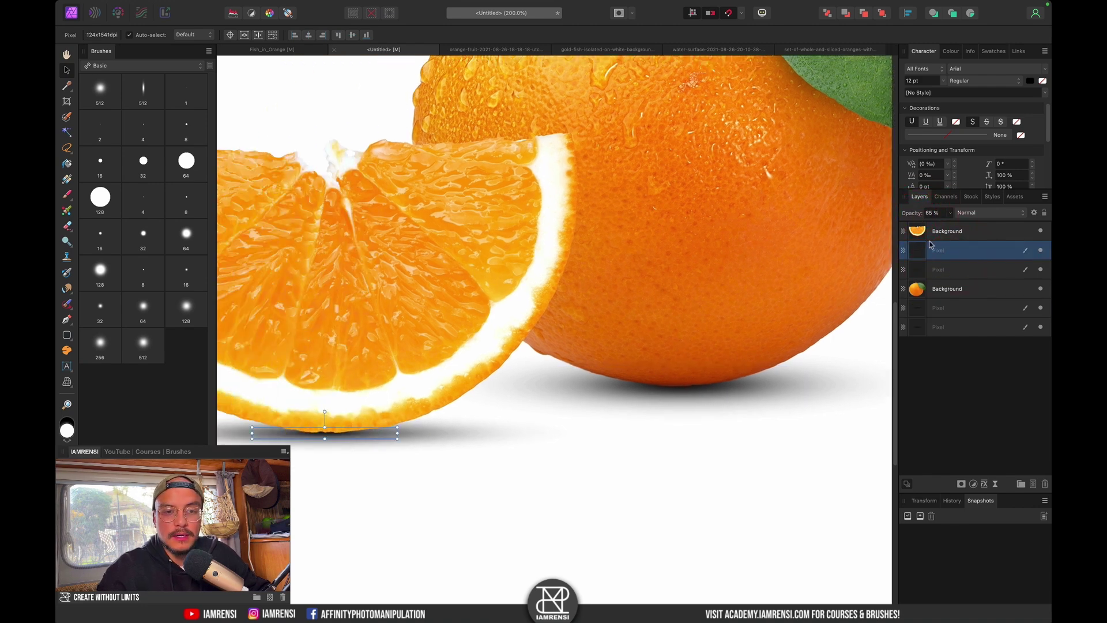
key("super+0")
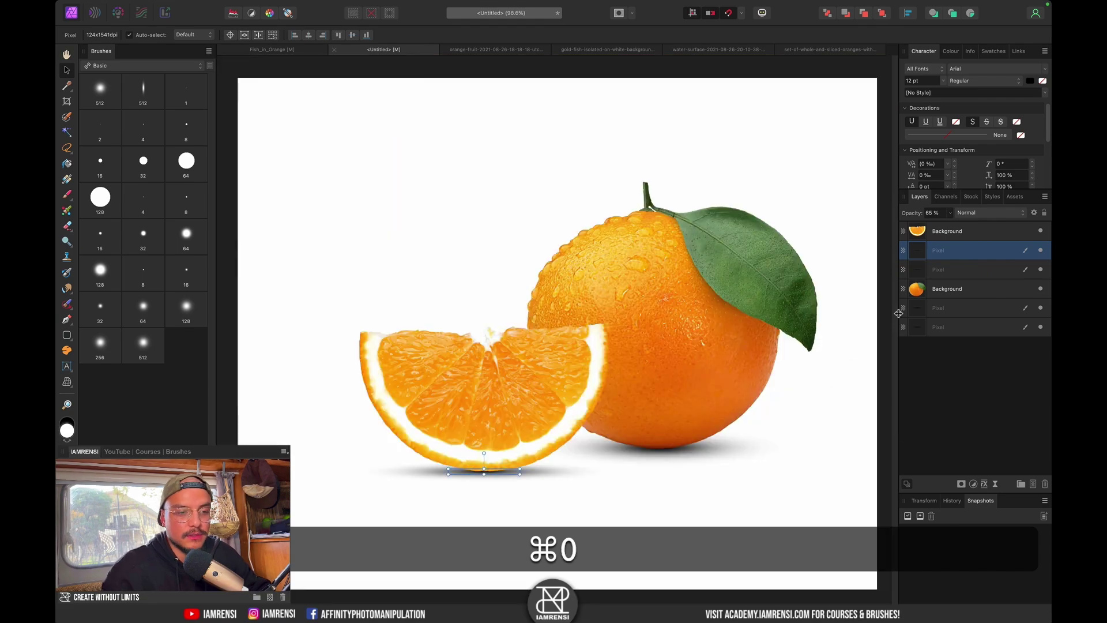
left_click(1006, 365)
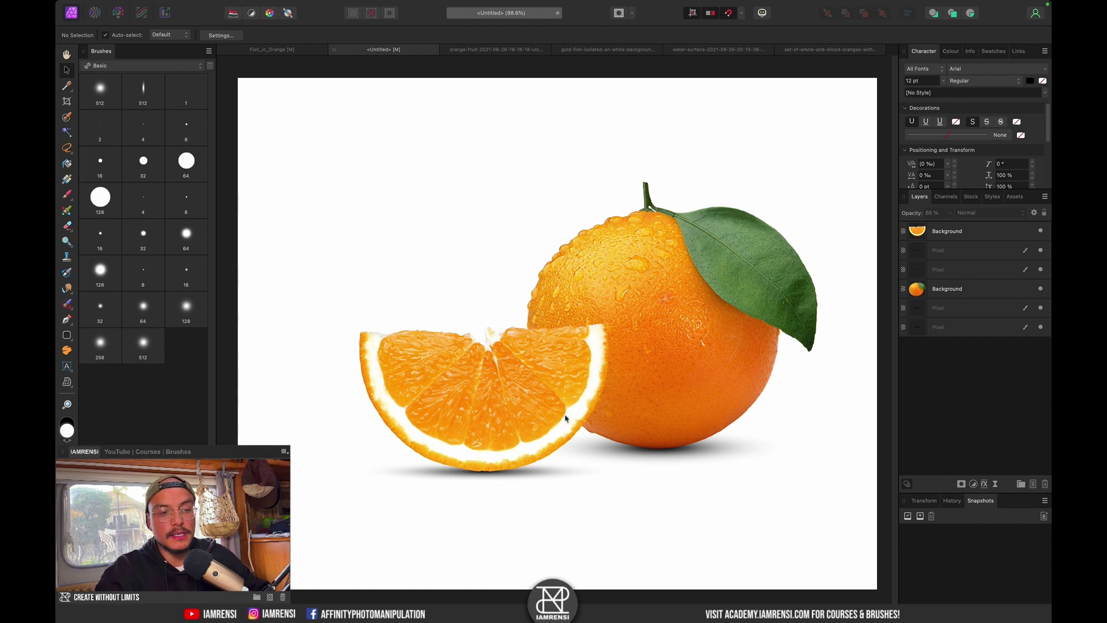
Rename the slice's layer "orange part" and the whole orange's layer "orange".
left_click(980, 230)
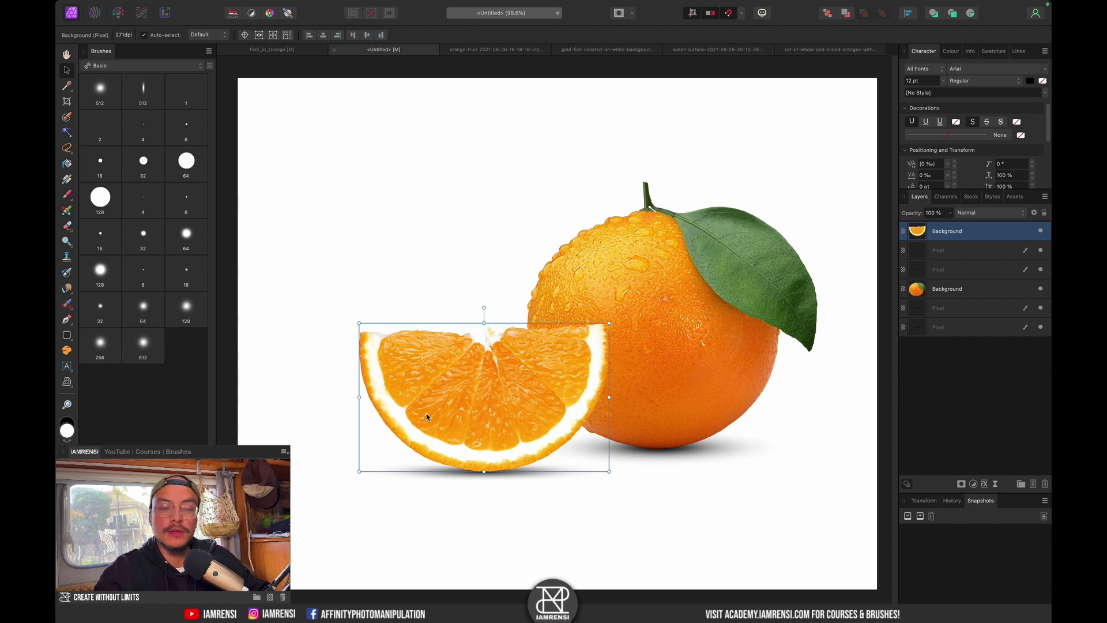
key("w")
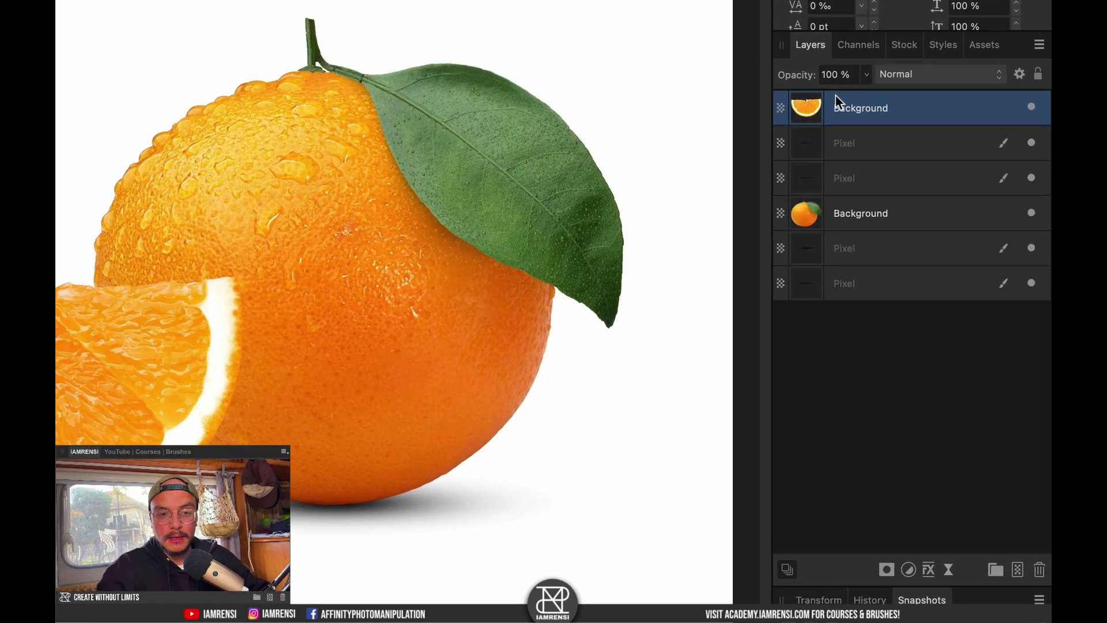
double_click(839, 104)
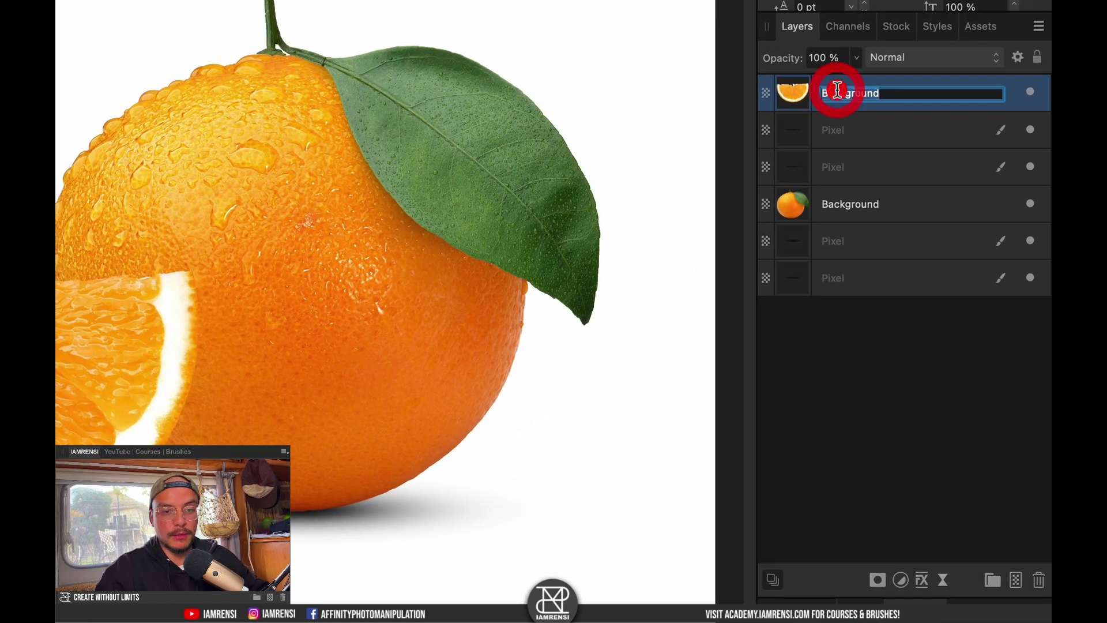
type("orange part")
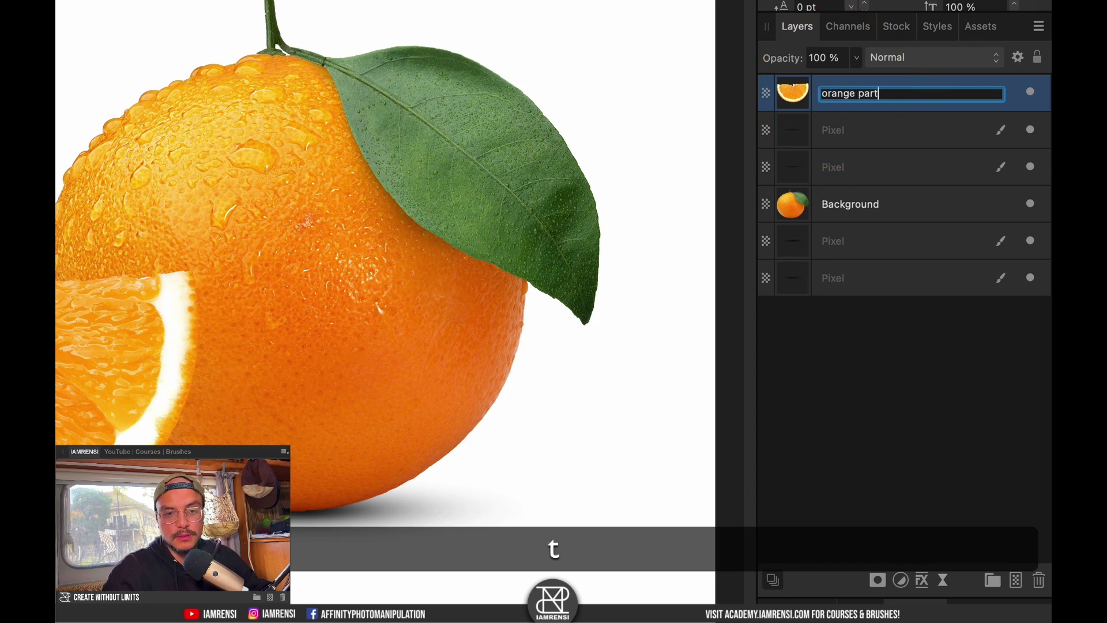
key("Return")
double_click(854, 204)
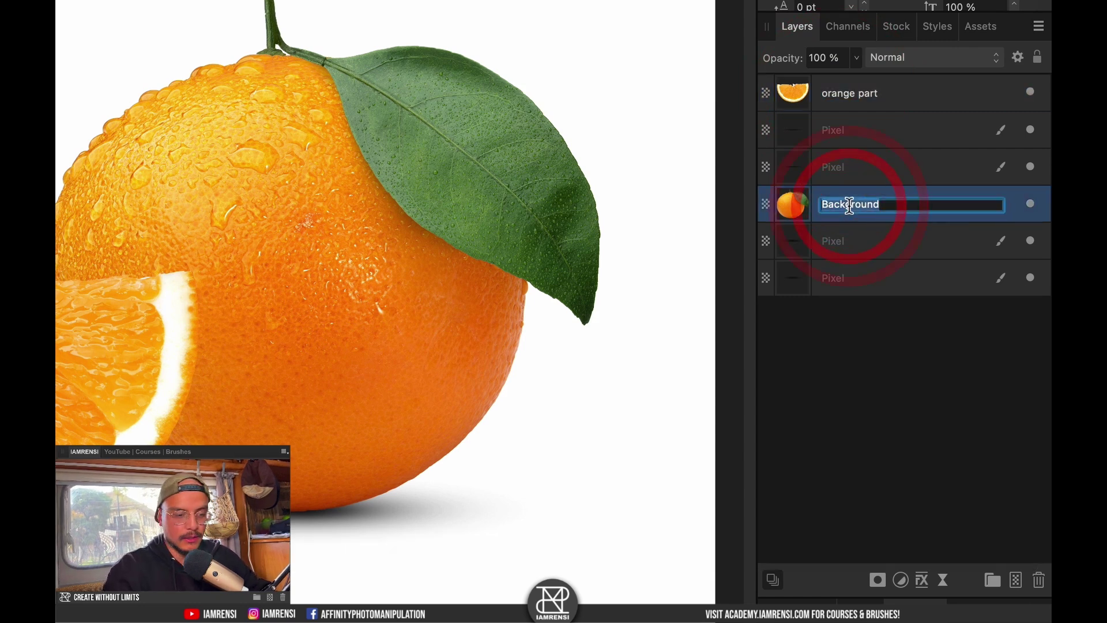
type("orange")
key("Return")
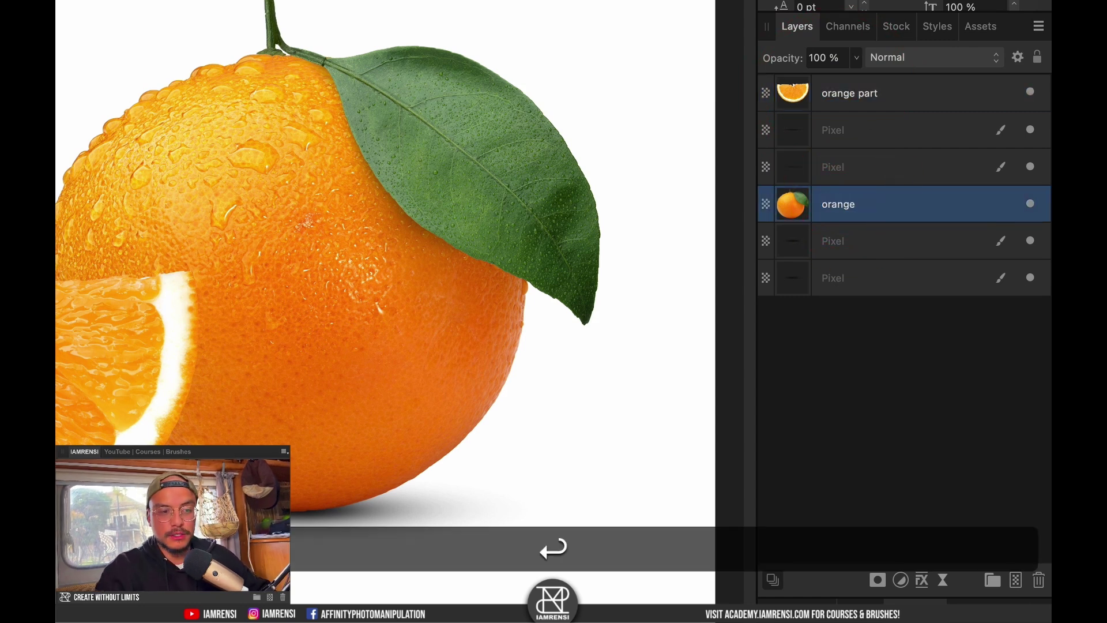
Set the slice's lower shadow layer to 65% opacity and group the slice with its two shadow layers.
left_click(877, 174)
key("6")
key("5")
left_click(868, 93, "shift")
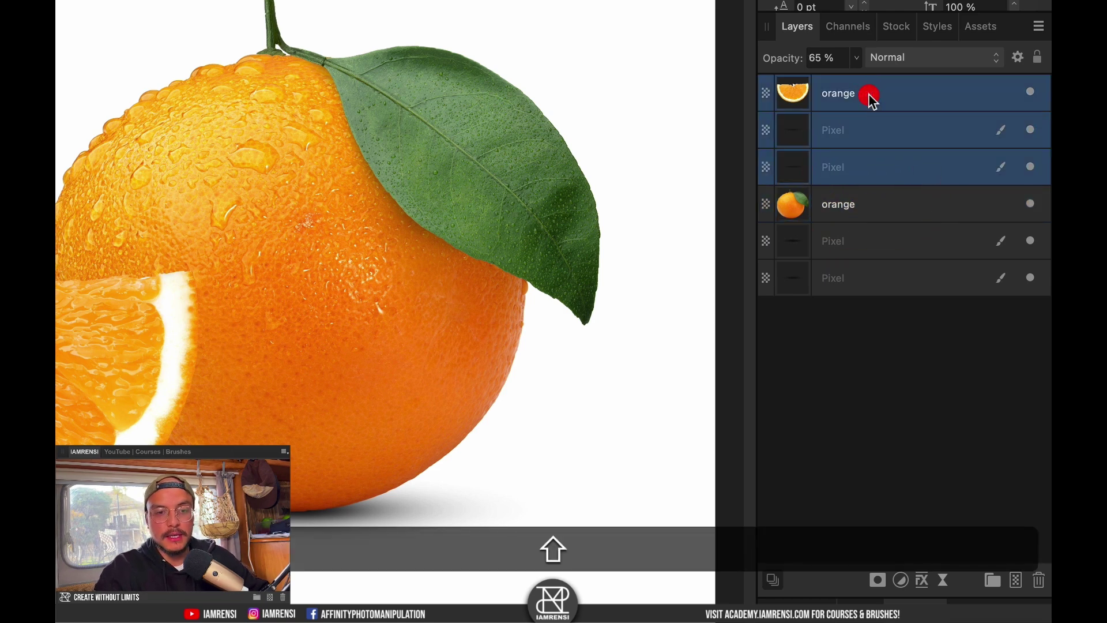
key("shift+super+g")
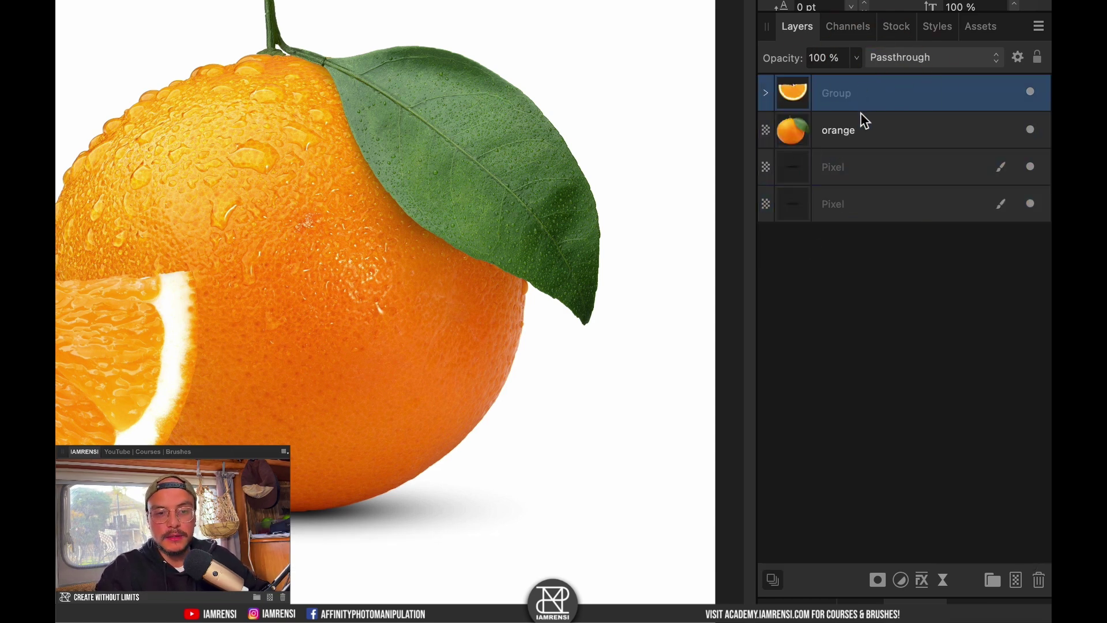
Group the whole orange with its two shadow layers and check the group's contents.
left_click(862, 113)
left_click(848, 205, "shift")
key("shift+super+g")
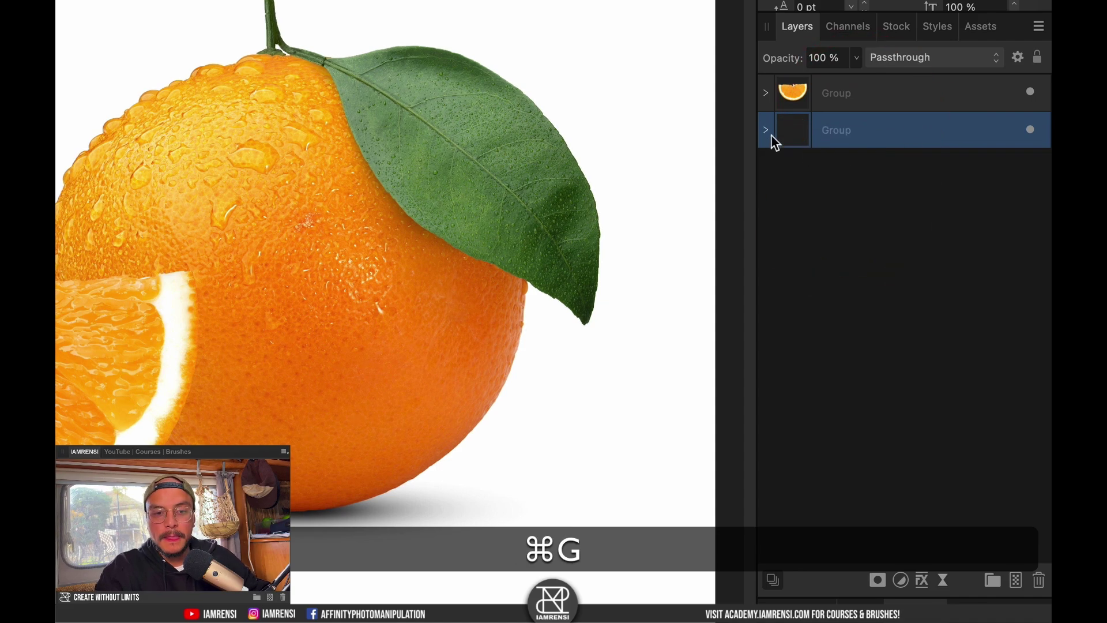
left_click(766, 130)
left_click(766, 129)
Select the slice's flesh on the "orange part" layer inside its group using a 175.3 px Selection Brush.
left_click(848, 99)
left_click(766, 92)
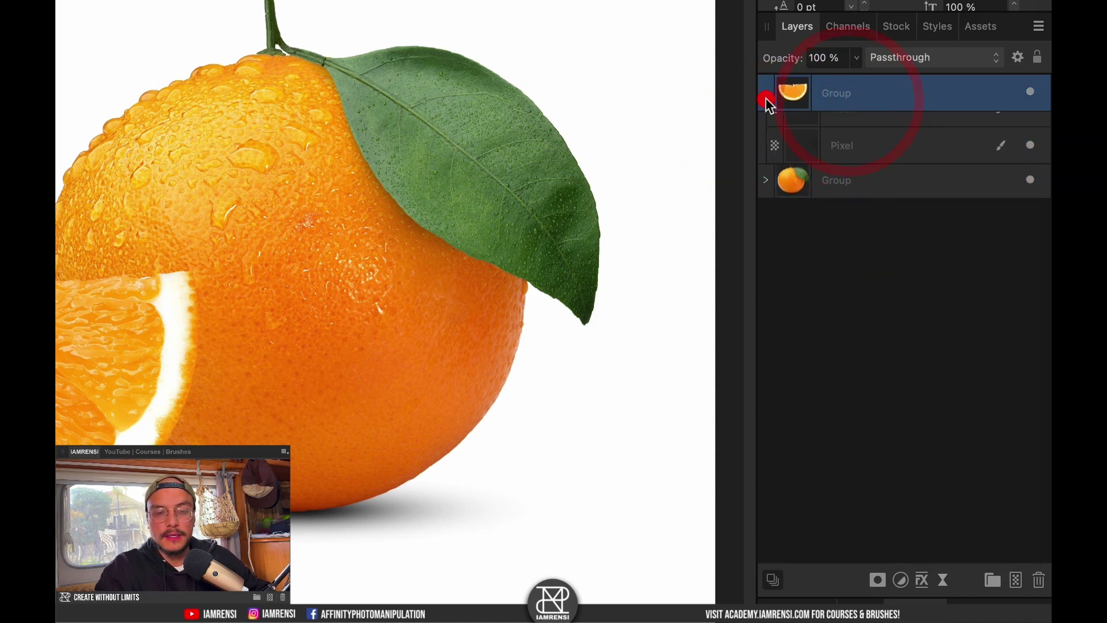
left_click(859, 129)
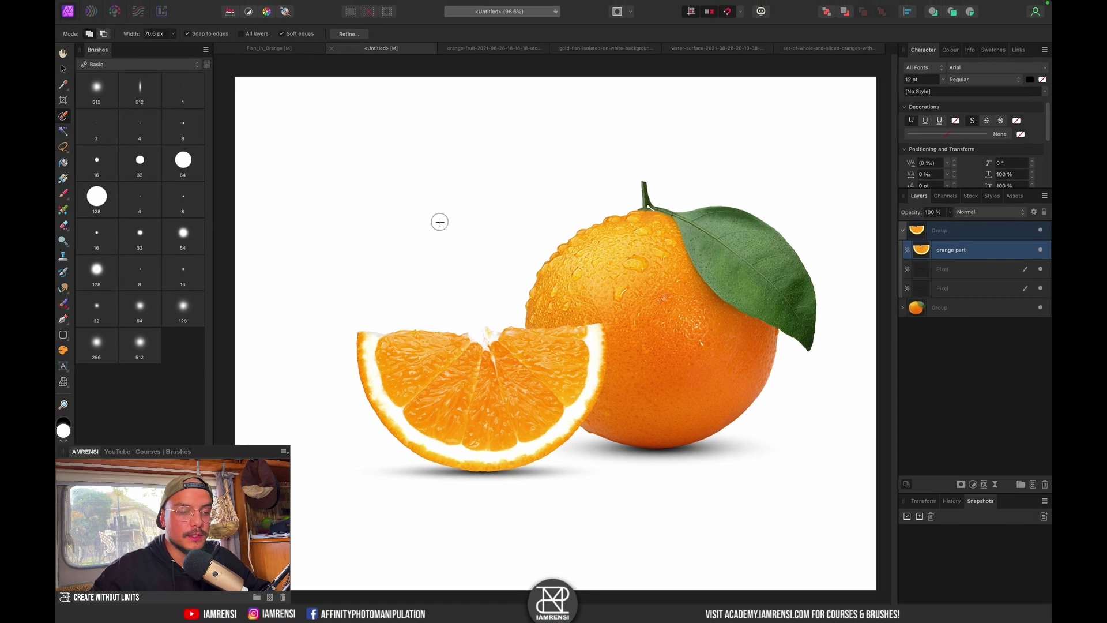
key("bracketright")
key("bracketright")
key("bracketright")
key("bracketright")
key("bracketright")
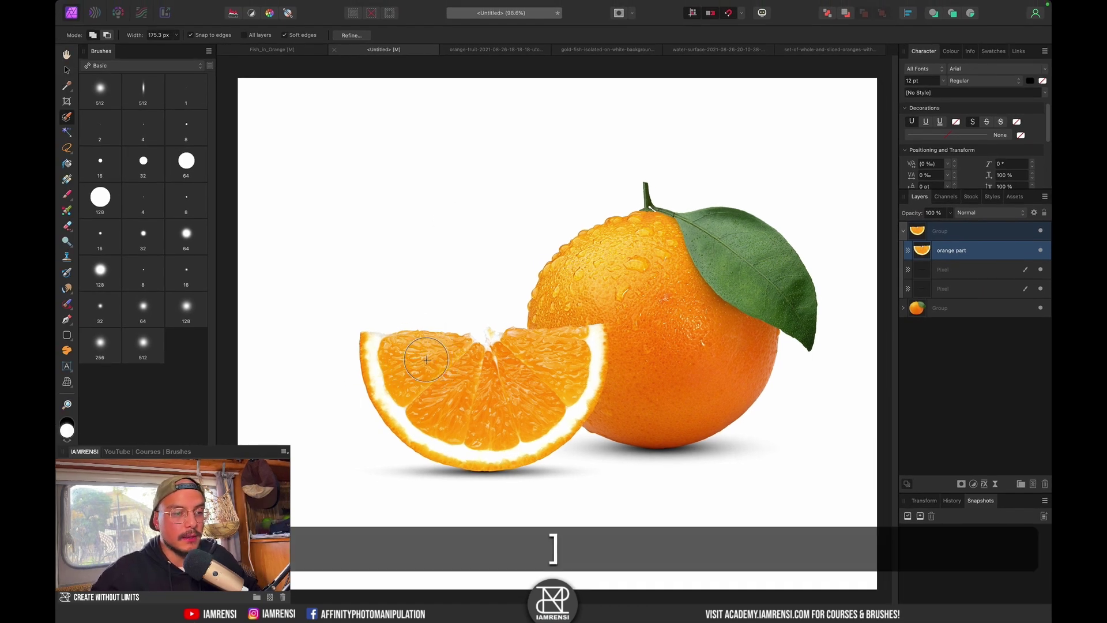
left_click_drag(417, 346, 441, 369)
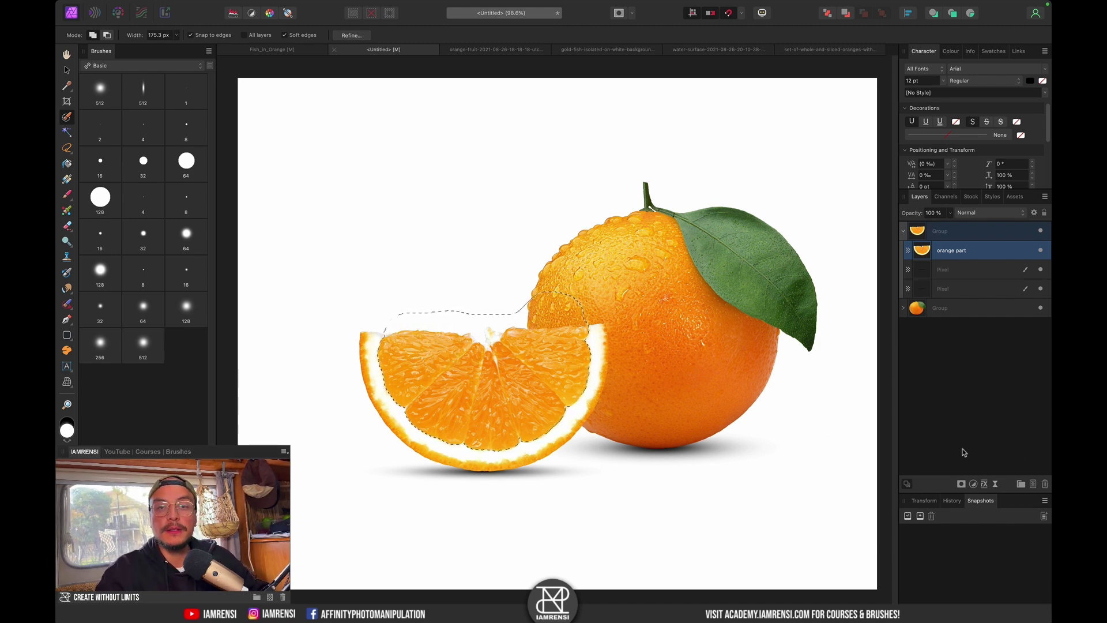
Invert the flesh selection and add it as a mask on "orange part" that hides the flesh, then deselect.
left_click(961, 485)
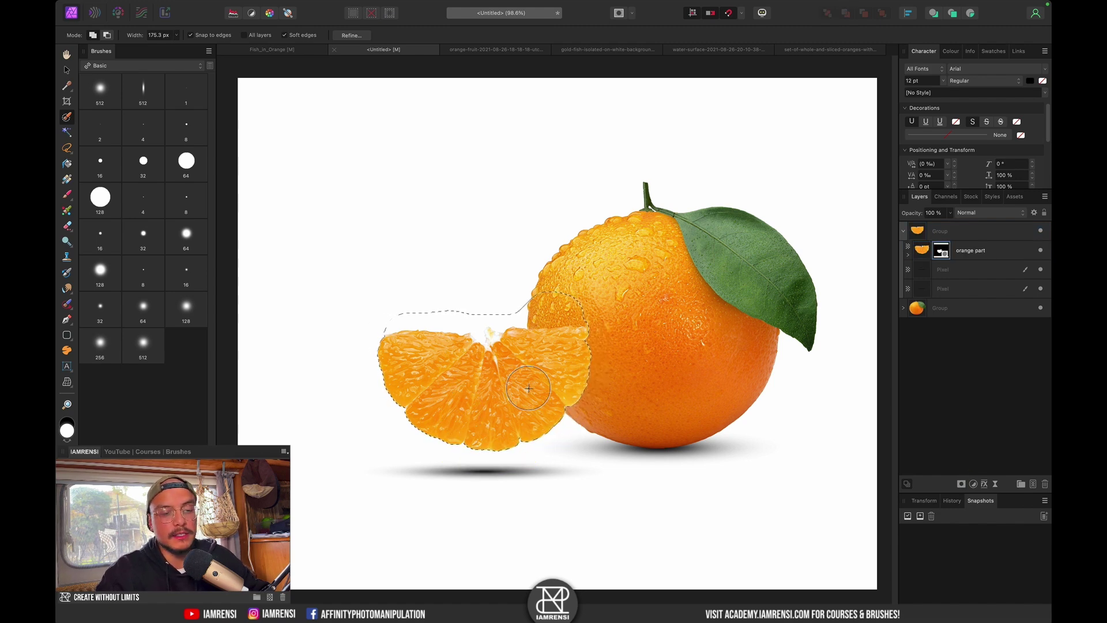
key("super+z")
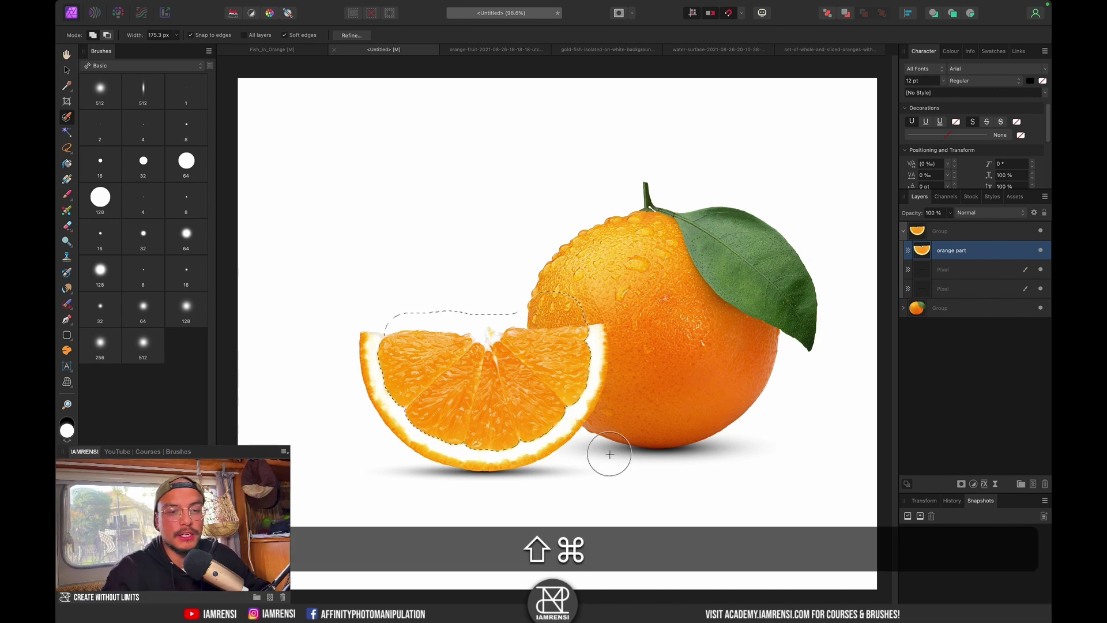
key("super+shift+i")
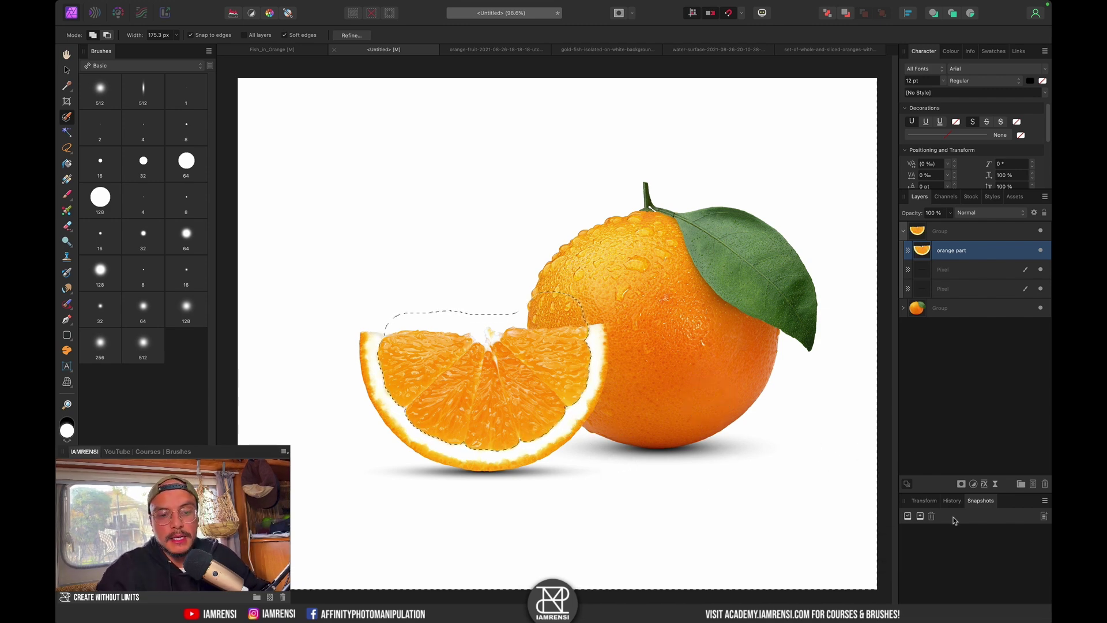
left_click(963, 484)
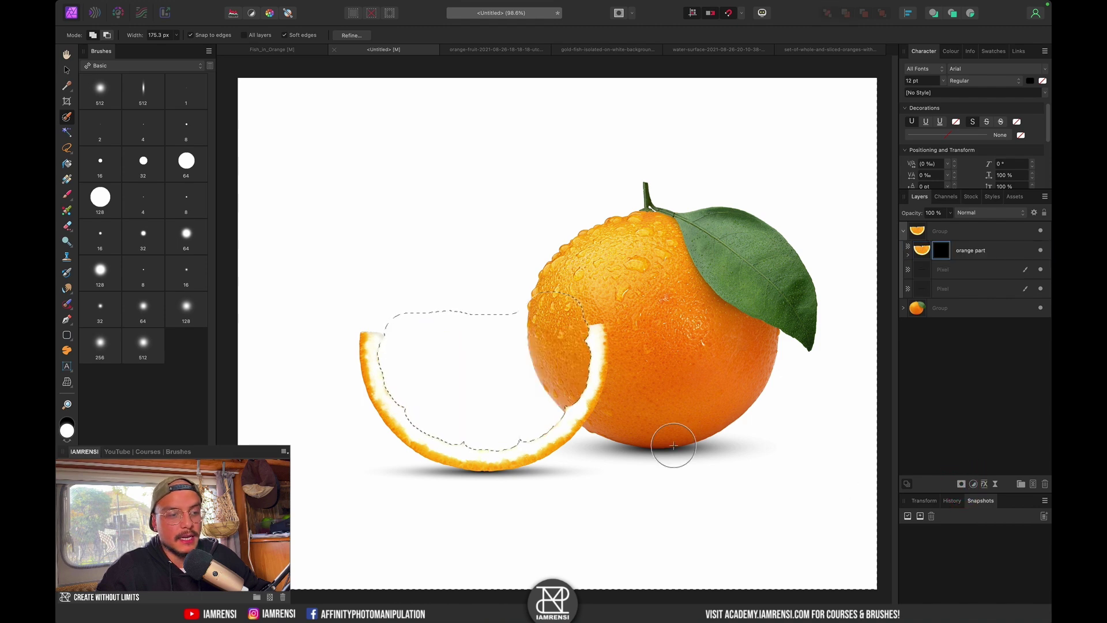
key("super+d")
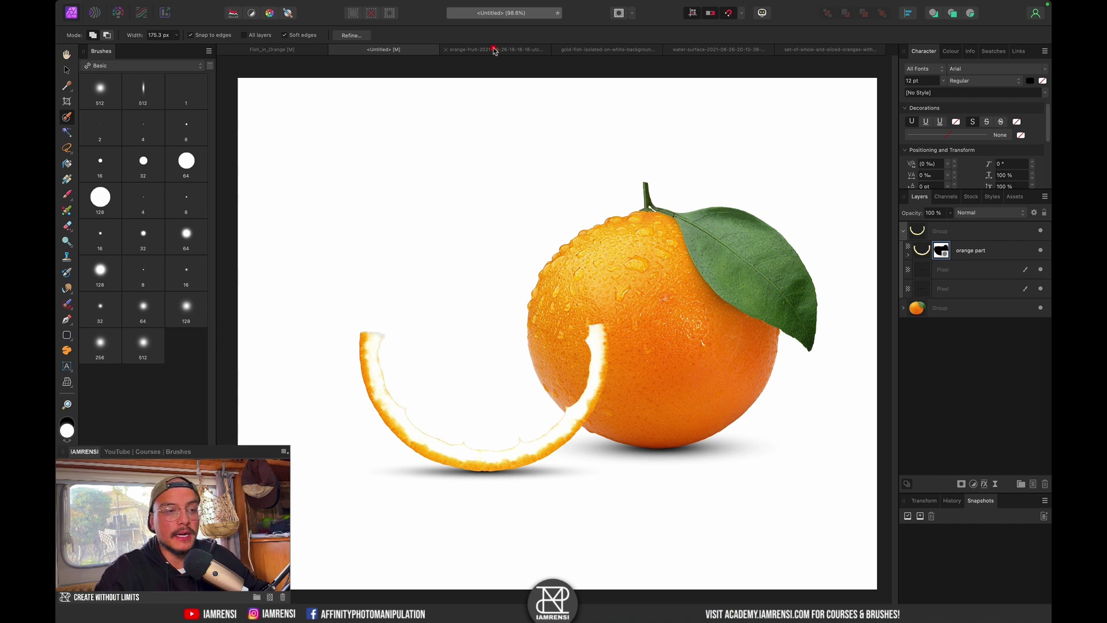
Switch to the water-surface image and remove the large bubble column in the lower middle with an 830.8 px Inpainting Brush.
left_click(494, 50)
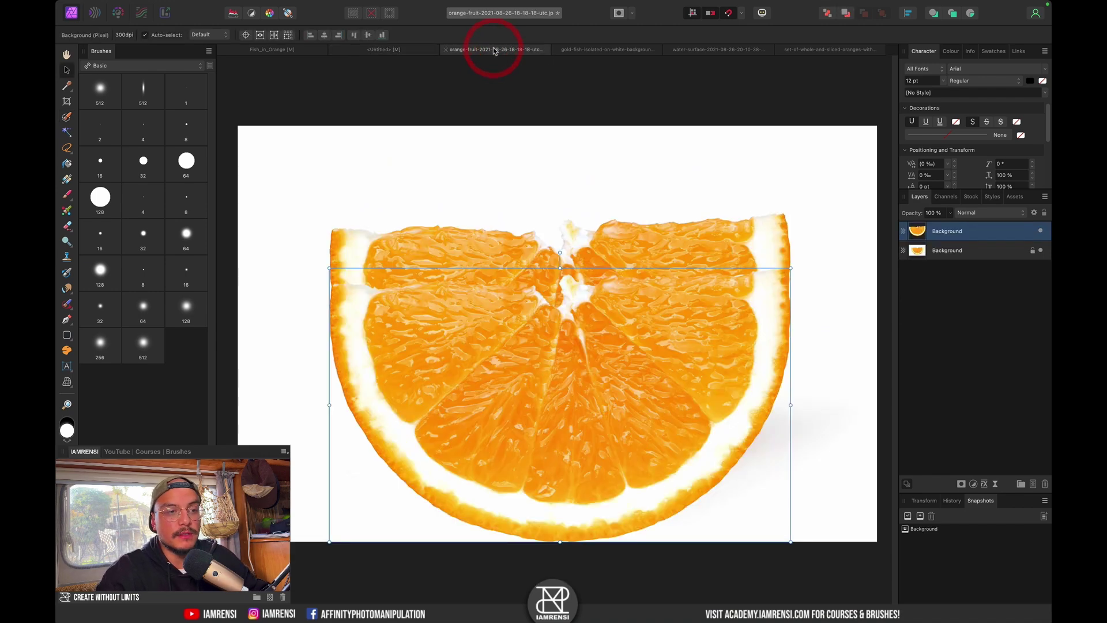
left_click(720, 51)
key("w")
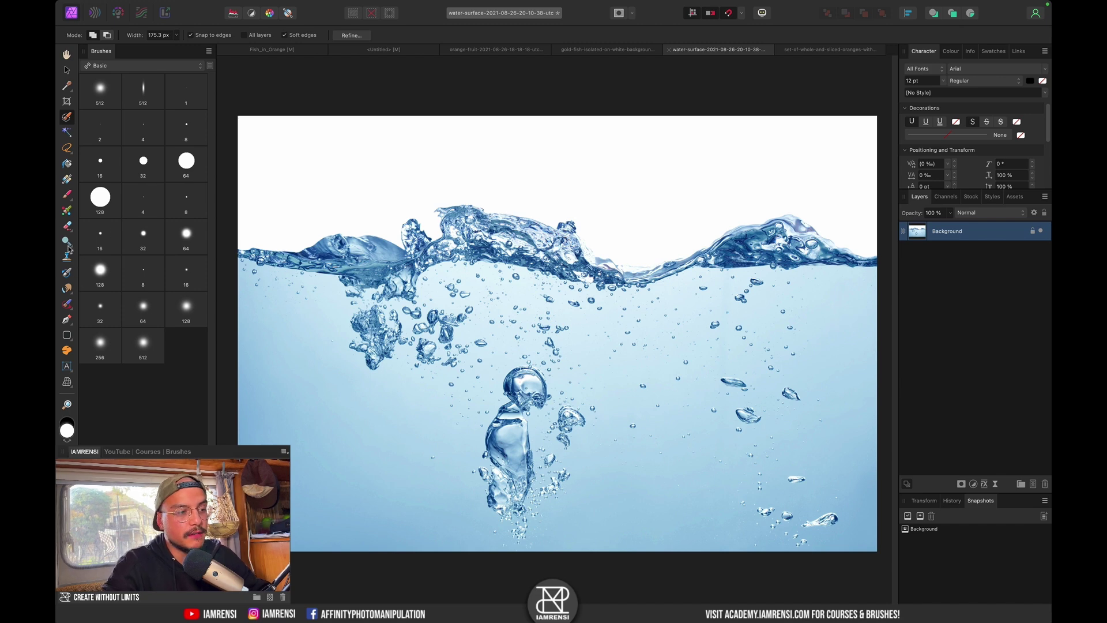
left_click(67, 304)
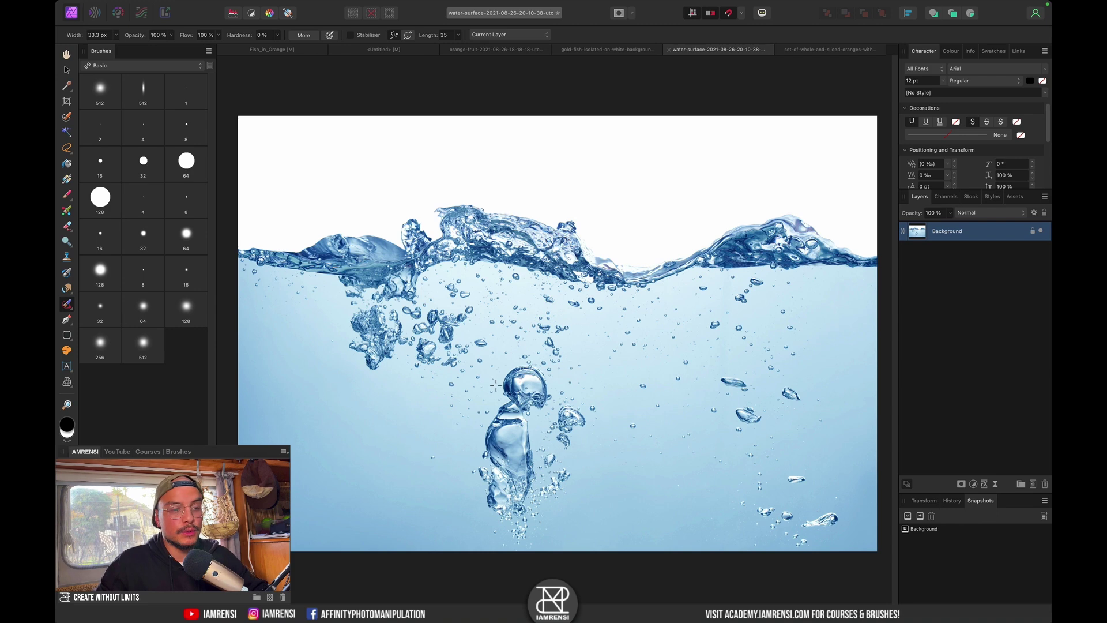
key("[")
key("bracketright")
key("bracketright")
key("bracketright")
key("bracketright")
key("bracketright")
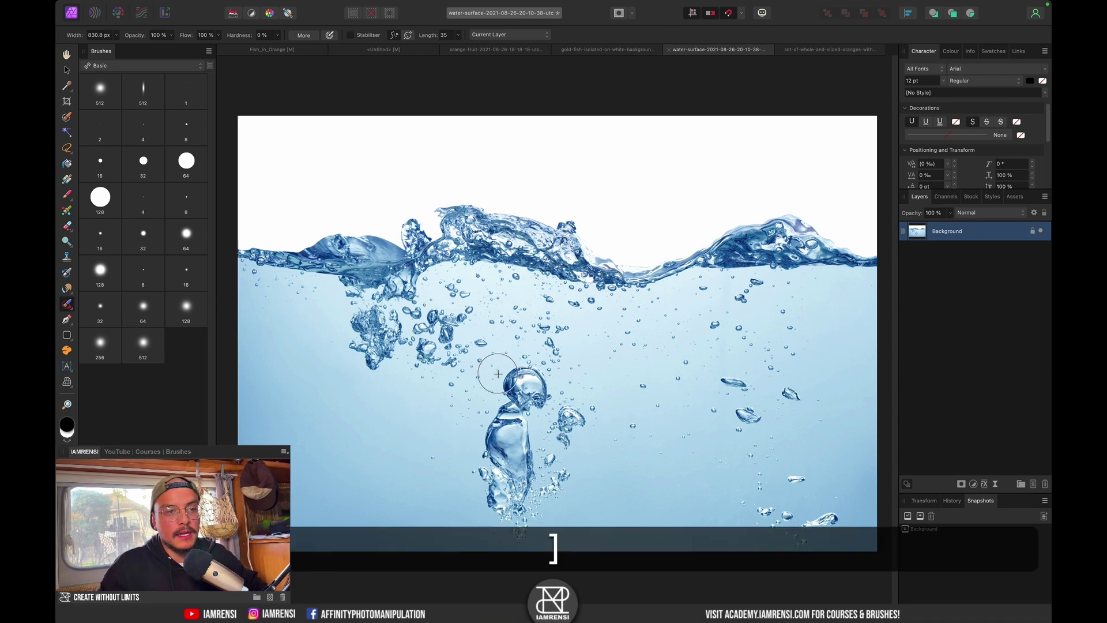
scroll(519, 432, "down", 2)
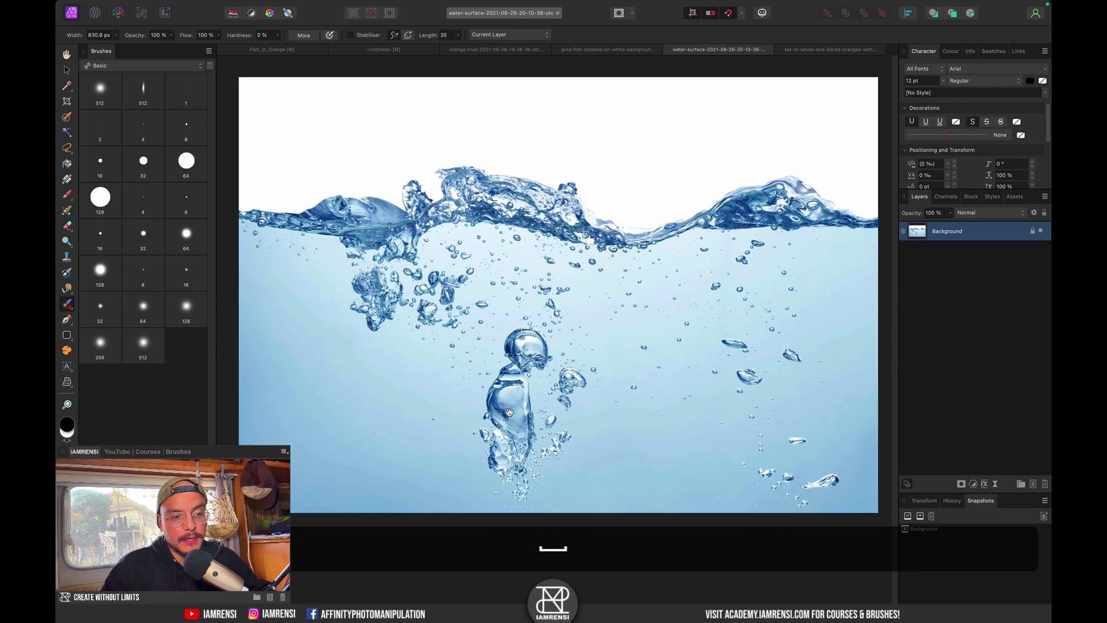
mouse_move(505, 486)
left_mouse_down()
mouse_move(485, 416)
mouse_move(525, 425)
mouse_move(543, 450)
mouse_move(566, 392)
mouse_move(561, 379)
mouse_move(534, 382)
mouse_move(514, 353)
mouse_move(551, 391)
left_mouse_up()
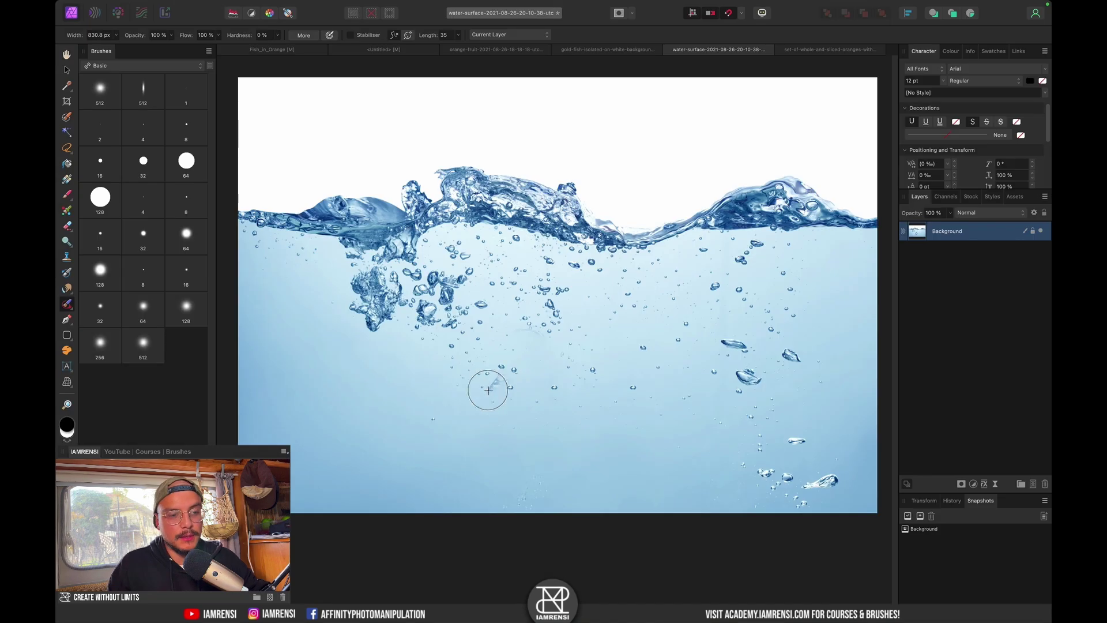
Inpaint the leftover small bubbles where the bubble column was, reducing the brush to 313.4 px for the finer spots.
left_click(496, 381)
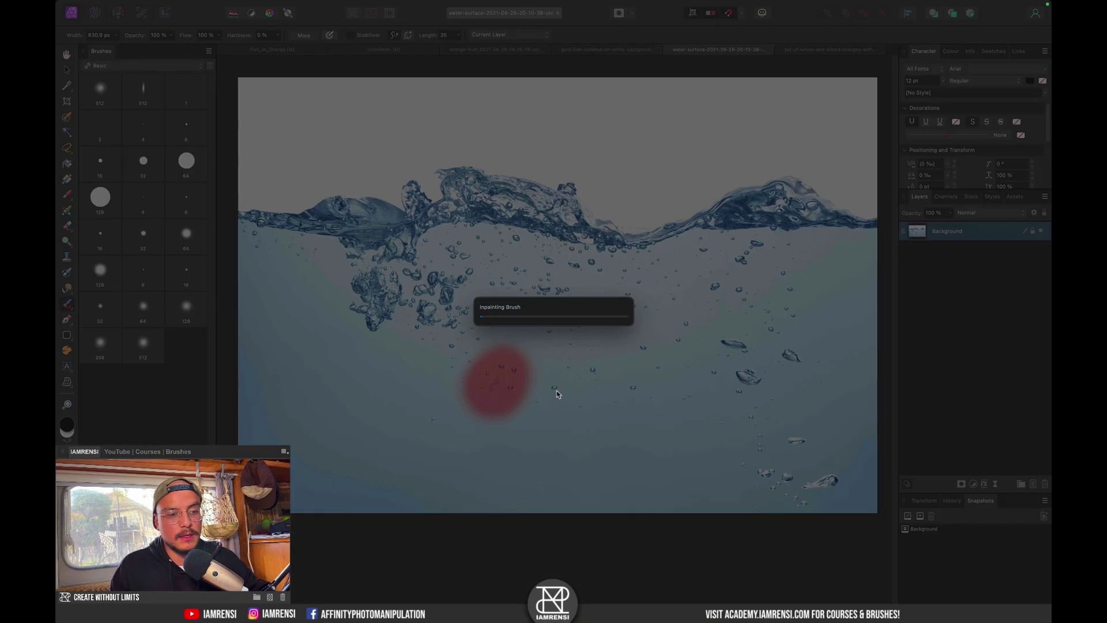
key("bracketleft")
left_click(554, 388)
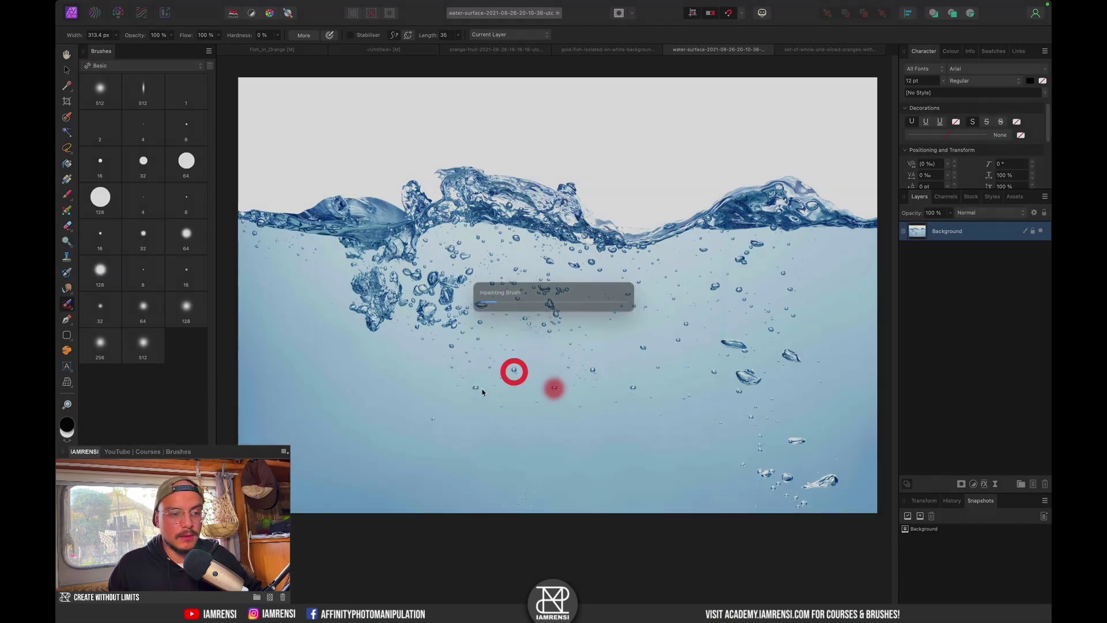
left_click(982, 298)
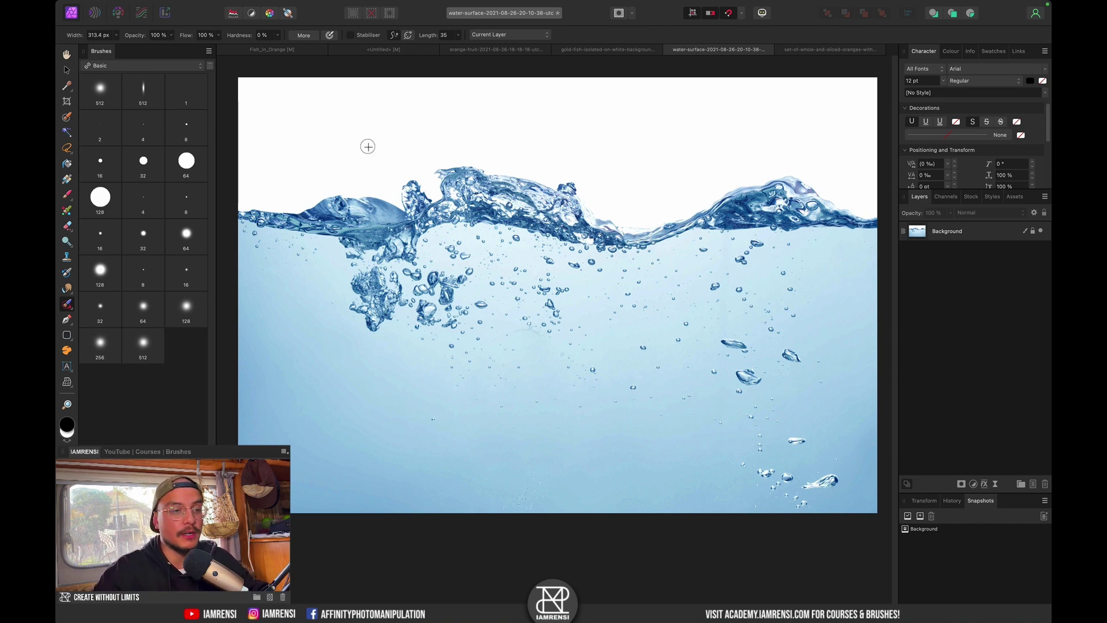
Select the white background above the water with a 405.6 px Selection Brush and subtract a wave crest using a 130 px brush.
key("w")
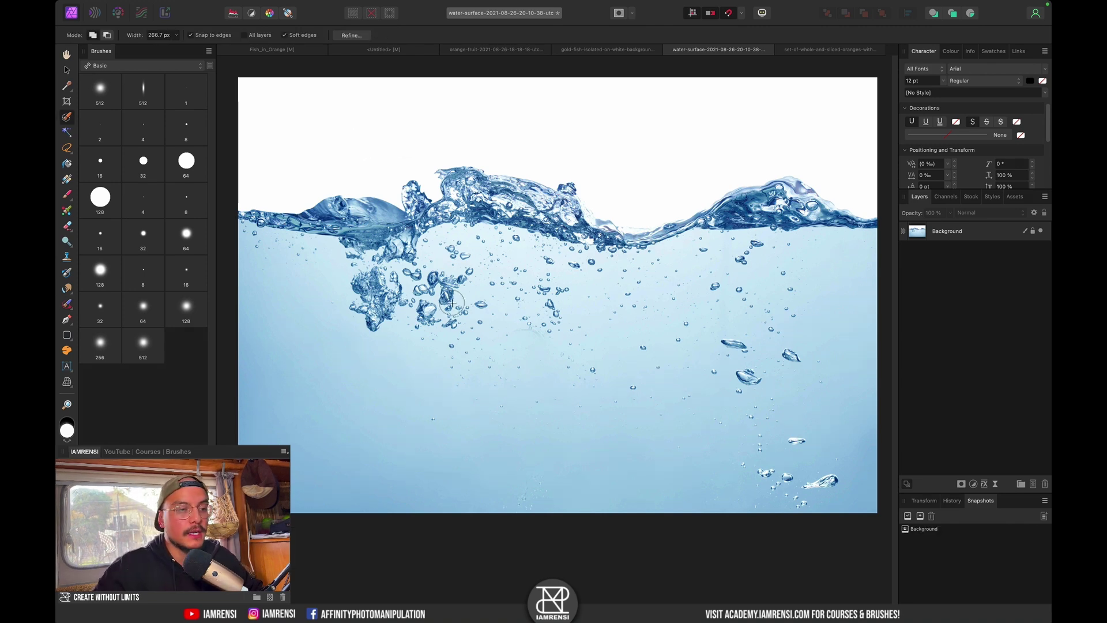
key("bracketright")
key("bracketright")
mouse_move(280, 127)
left_mouse_down()
mouse_move(604, 97)
mouse_move(792, 112)
mouse_move(844, 125)
mouse_move(840, 136)
left_mouse_up()
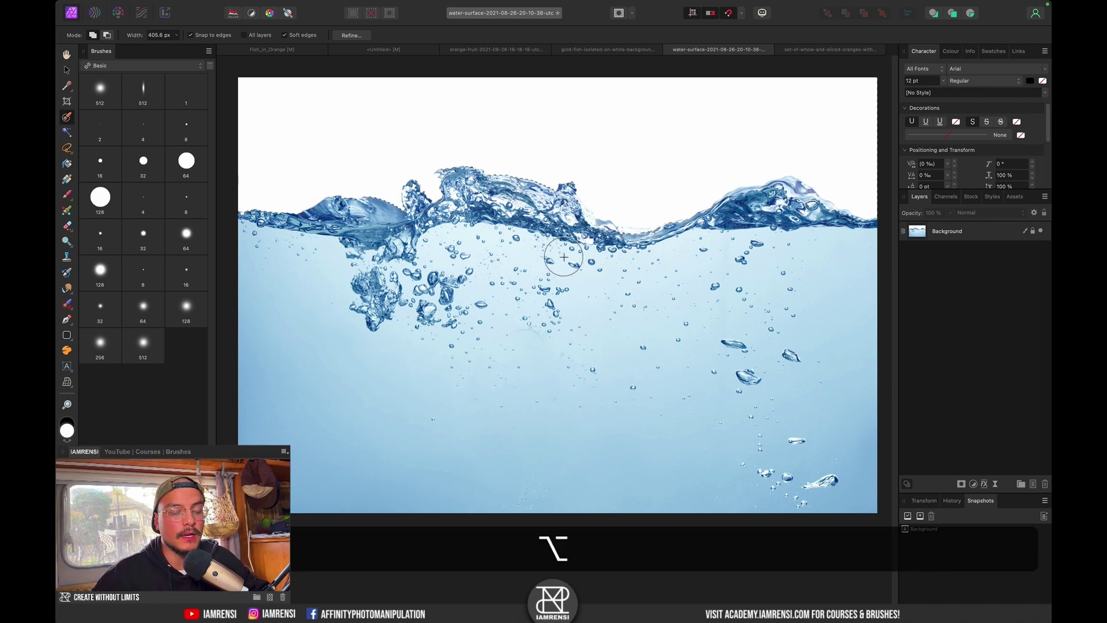
key("bracketleft")
key("bracketleft")
key("bracketleft")
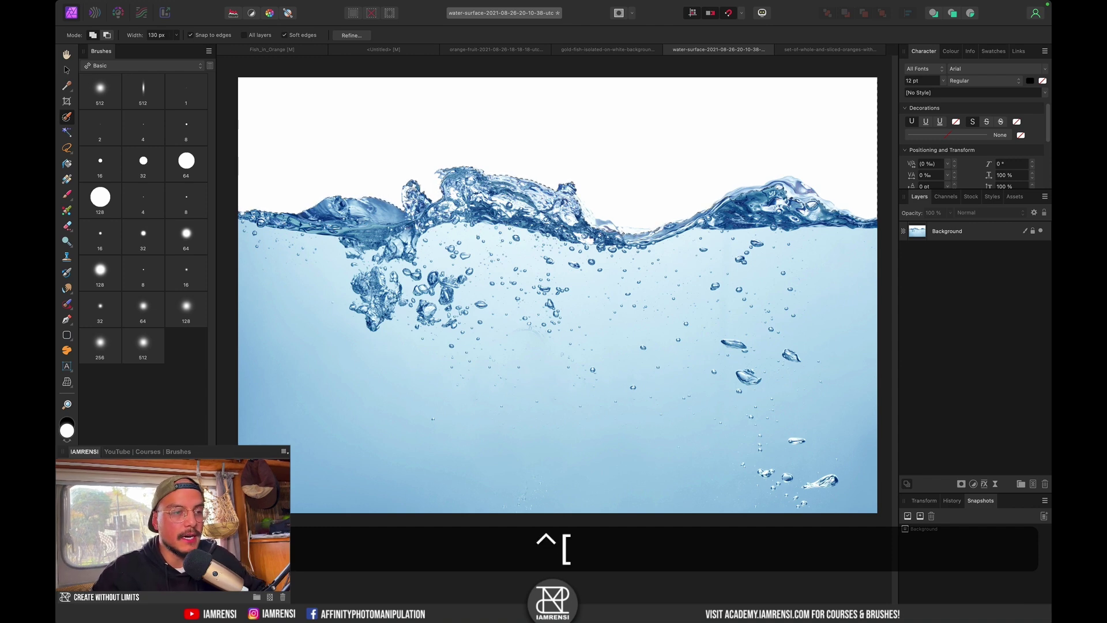
left_click(417, 213, "ctrl+alt")
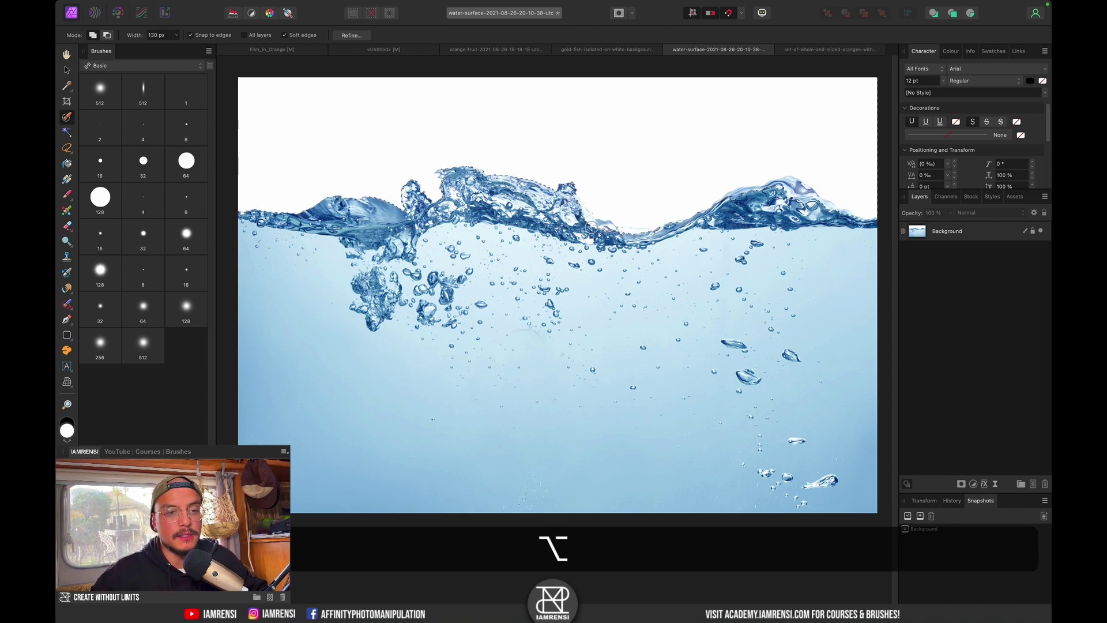
Subtract the remaining wave crests and splash edges from the background selection while checking it as a quick mask overlay.
key("q")
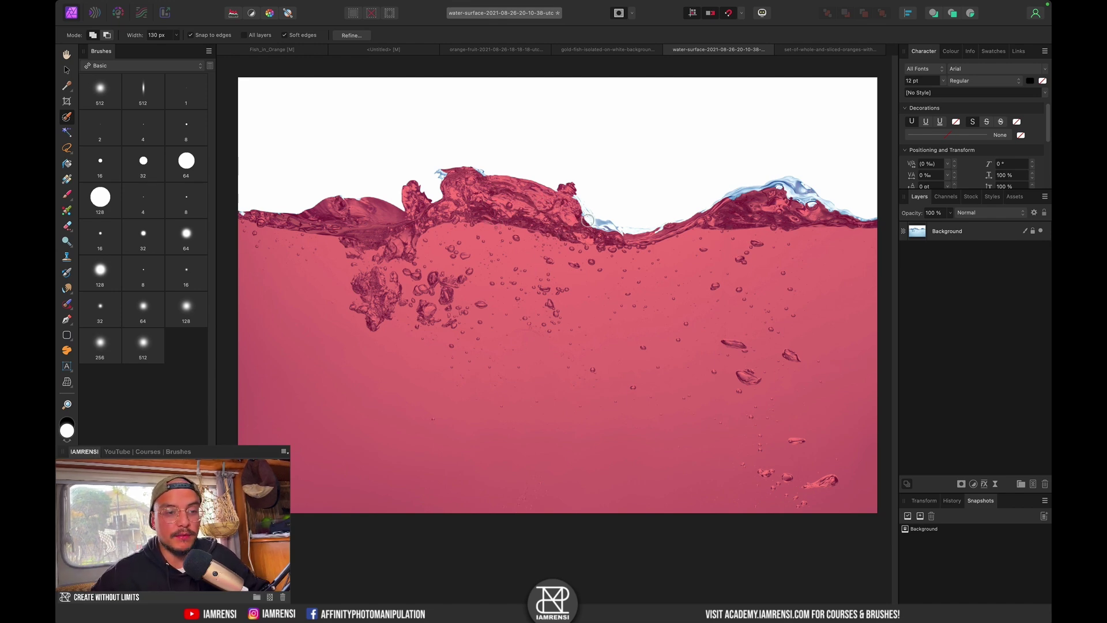
key("alt")
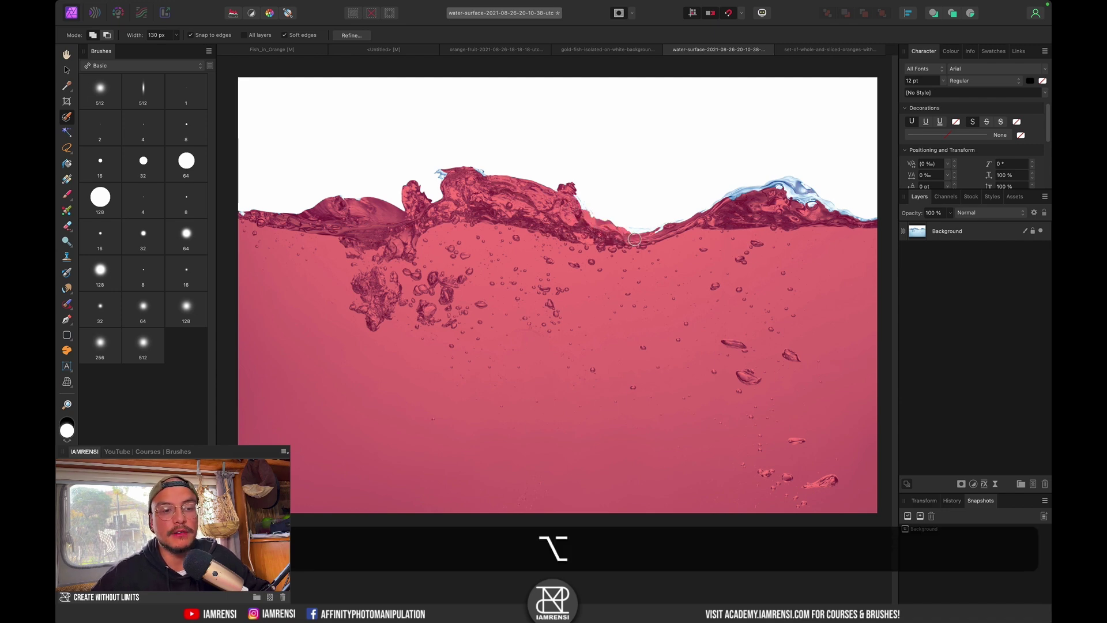
left_click(657, 241, "alt")
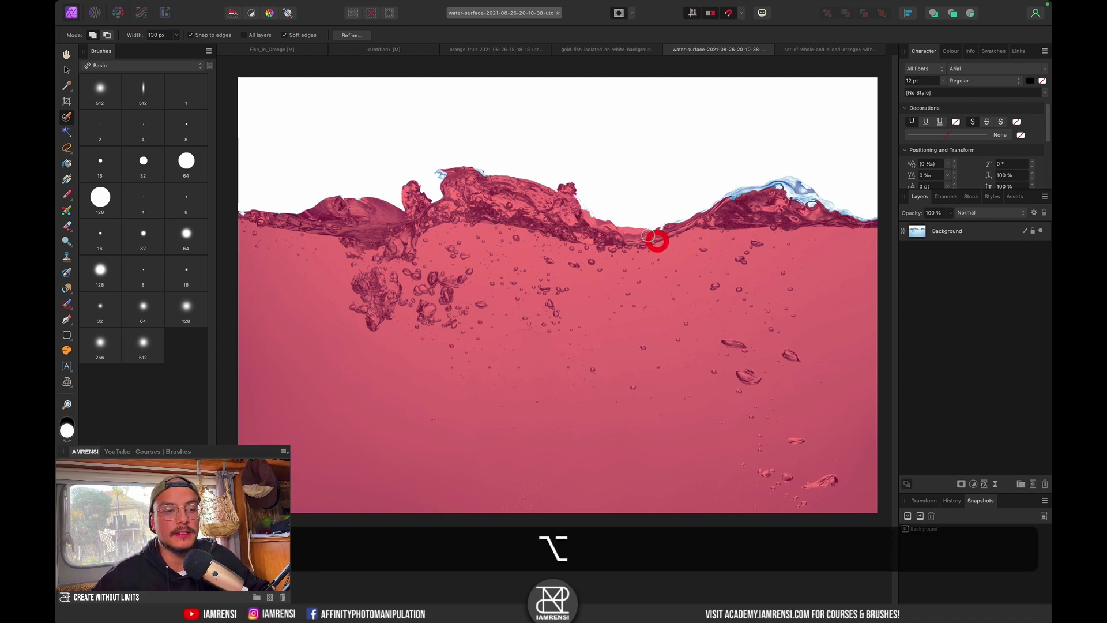
left_click(585, 228, "alt")
left_click(694, 240)
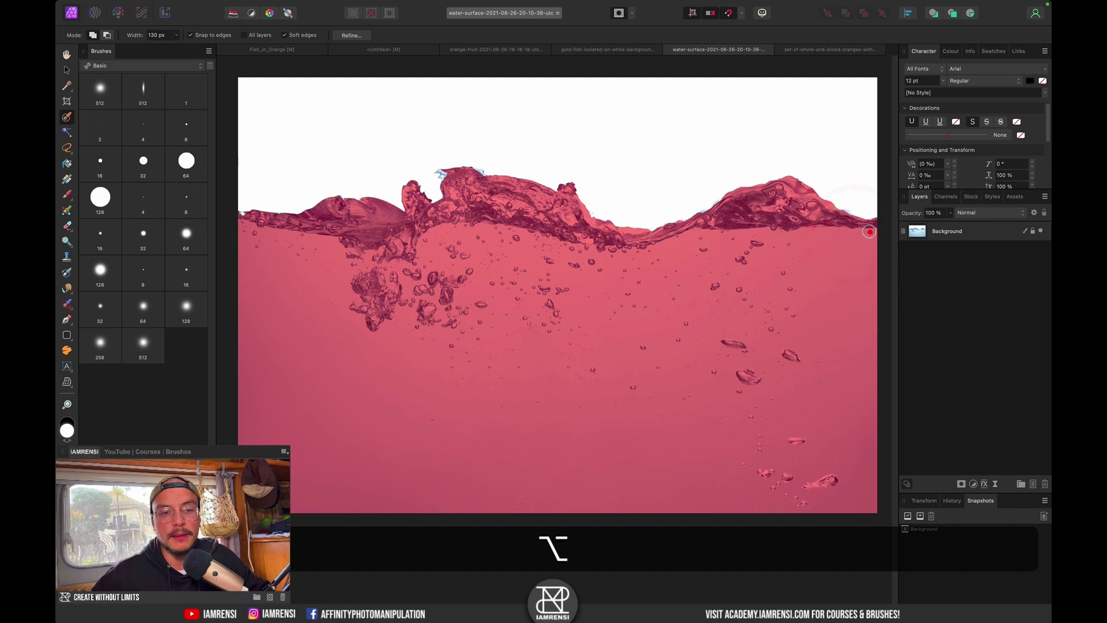
left_click(844, 216)
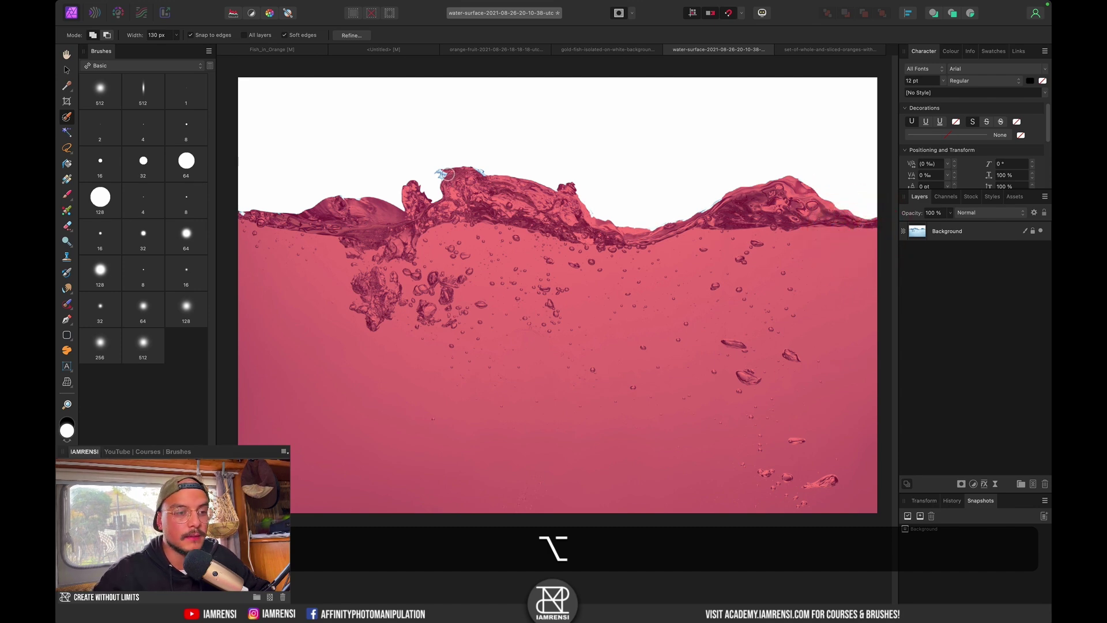
left_click(473, 182)
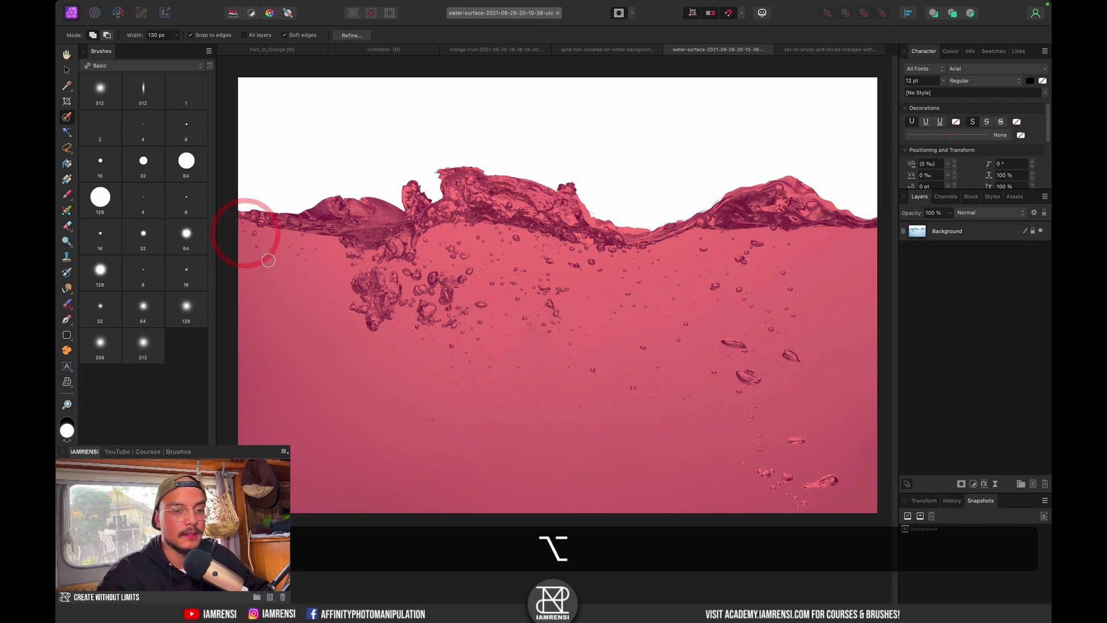
key("q")
key("q")
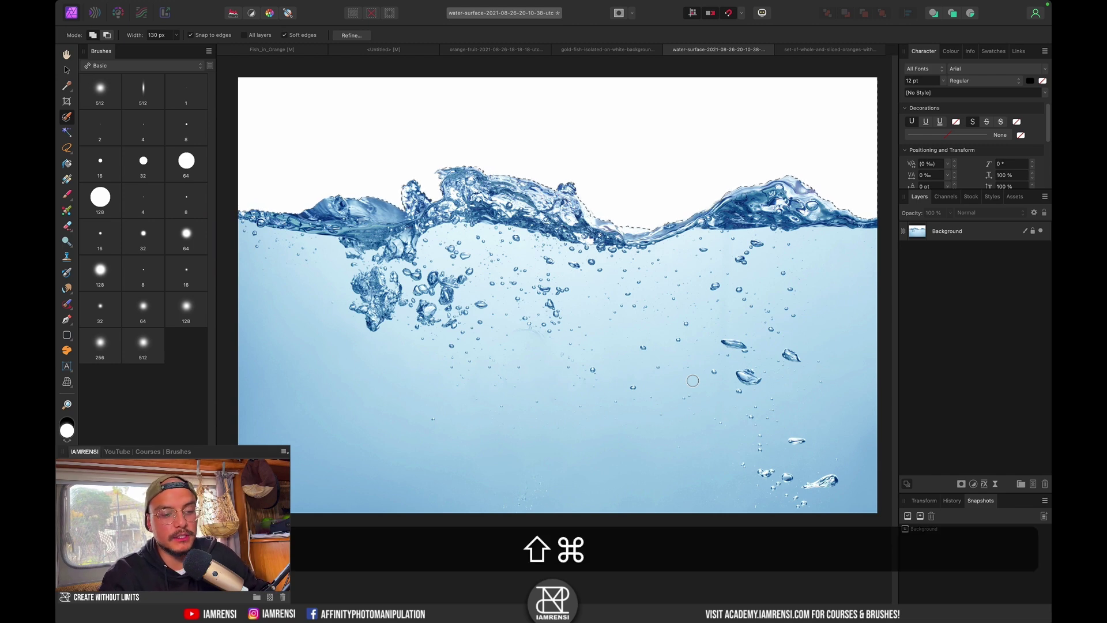
Invert the selection to the water, add a mask that hides the white background, and deselect.
key("shift+super+i")
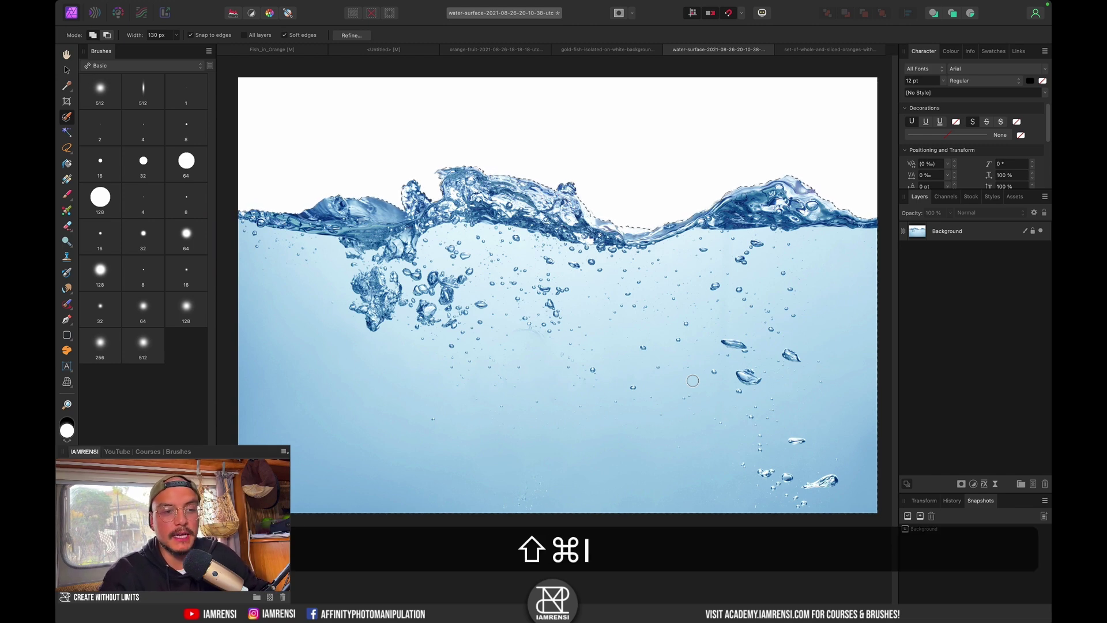
left_click(959, 483)
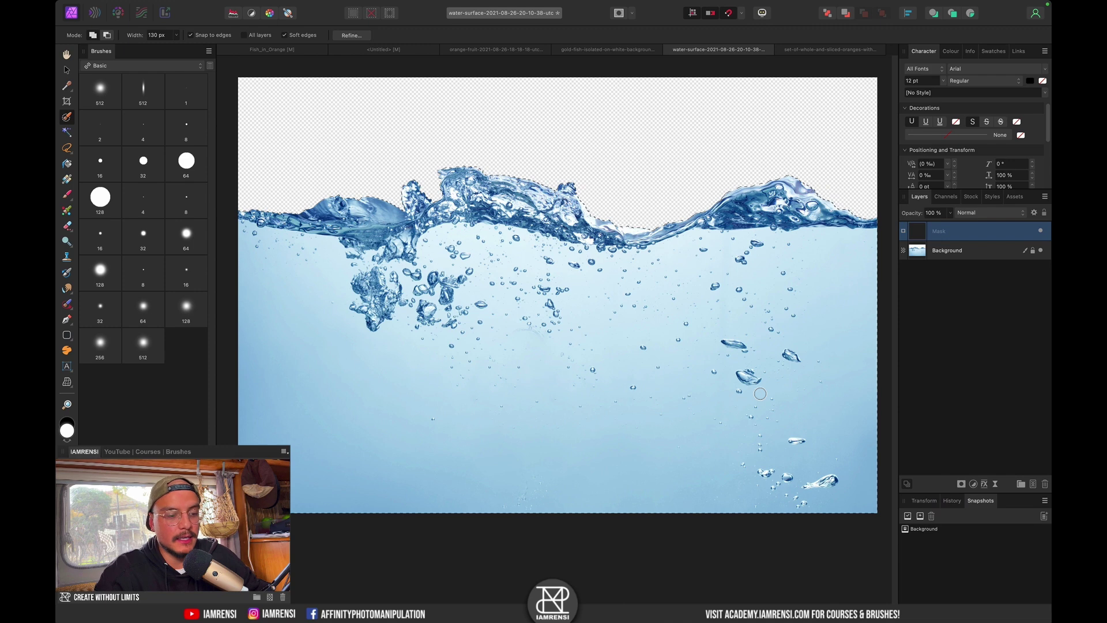
key("super+d")
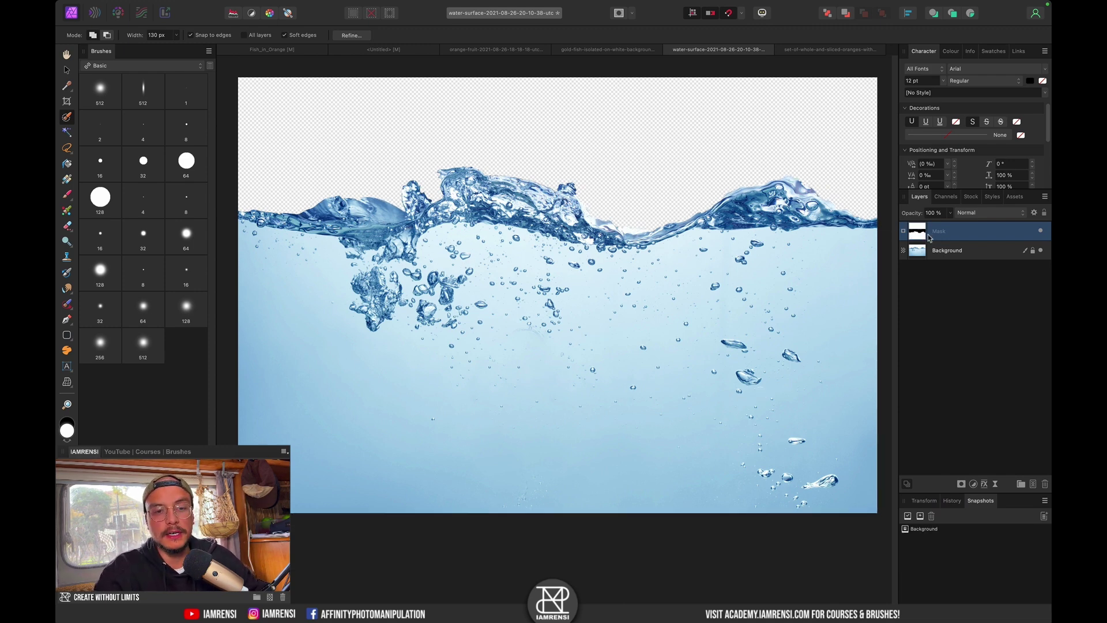
Merge the mask into the water image's Background layer and copy the resulting cut-out water.
left_click(938, 256)
left_click(980, 237)
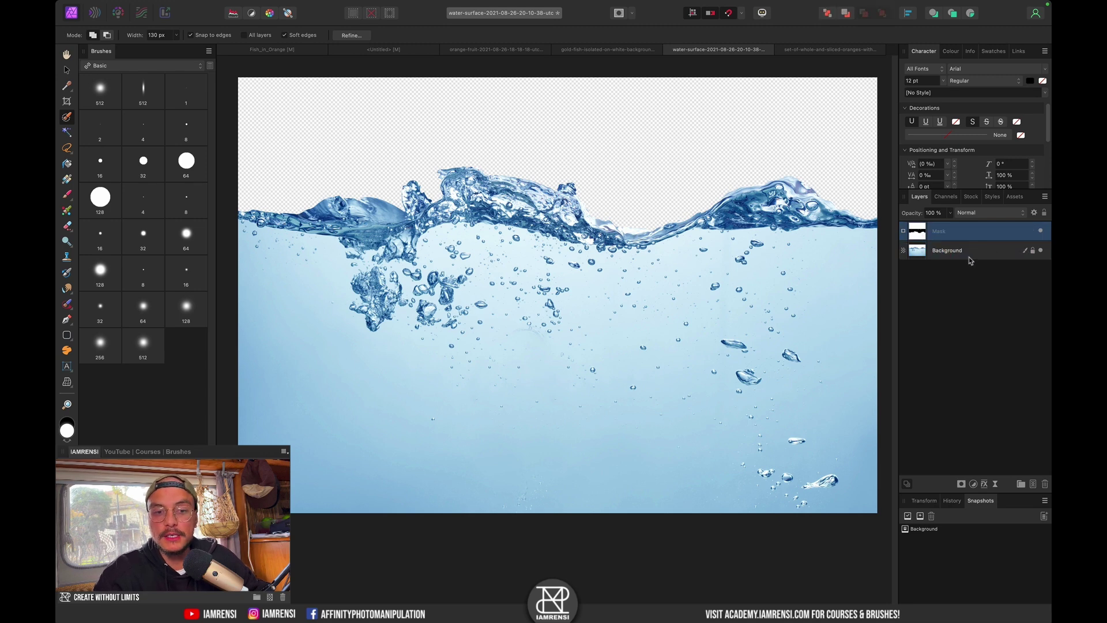
left_click(933, 241)
key("super+e")
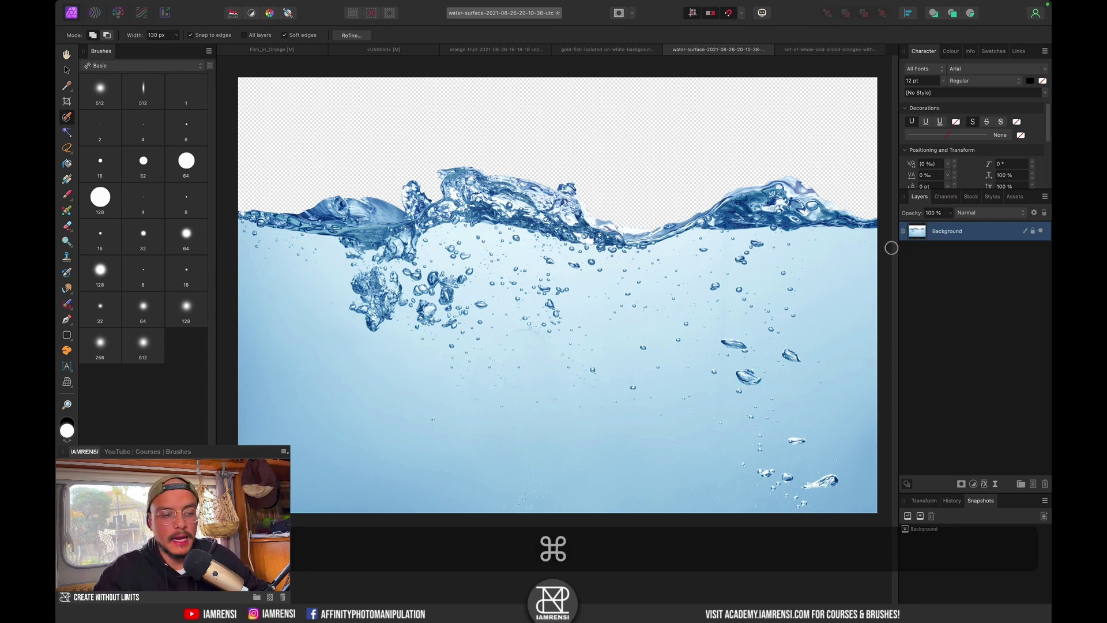
key("v")
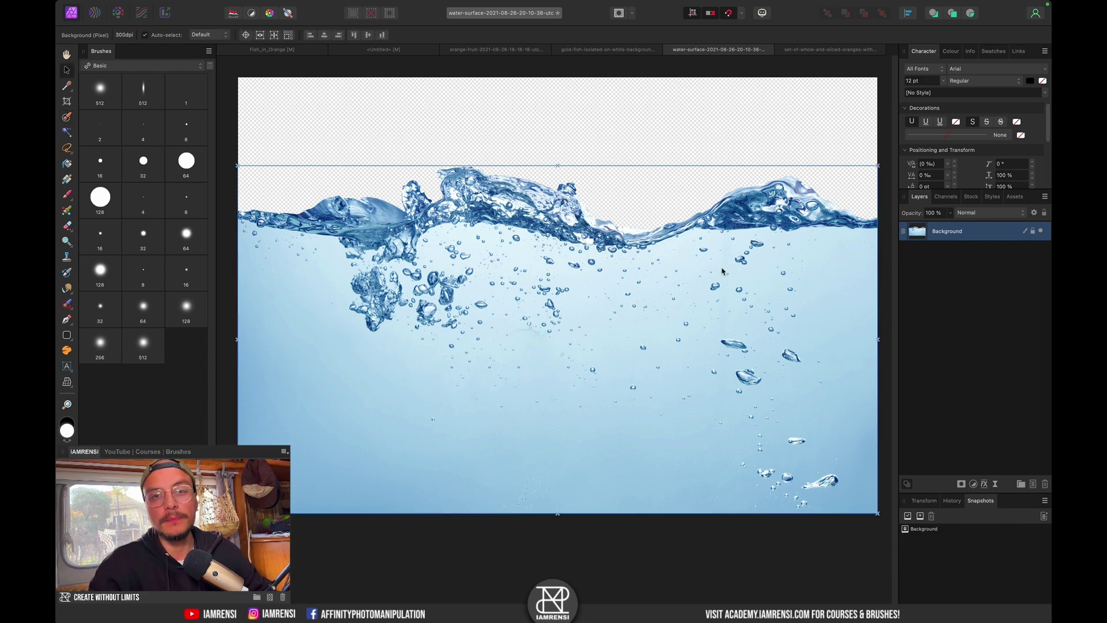
key("super+c")
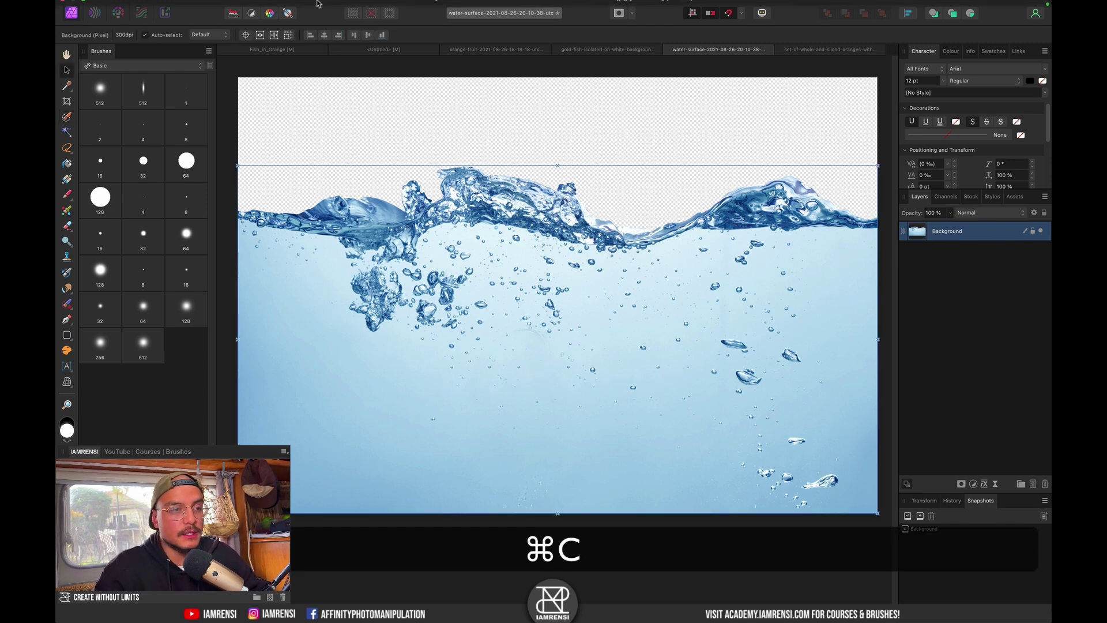
Switch to the untitled orange composite, move the hollow slice group up and to the left, and deselect it.
left_click(396, 51)
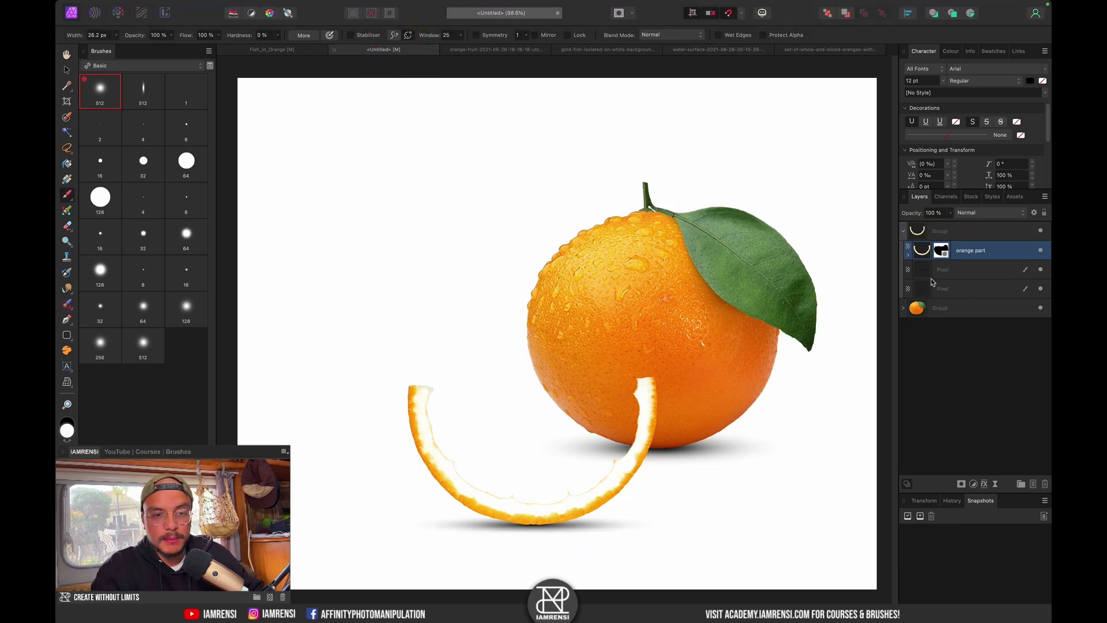
left_click(969, 232)
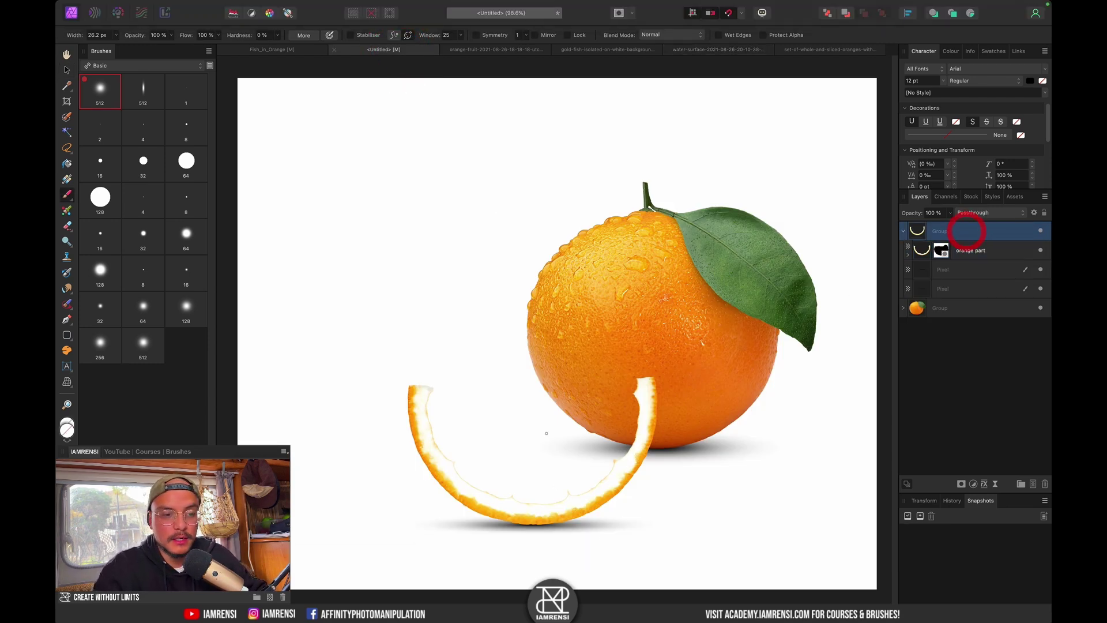
key("v")
left_click_drag(523, 502, 487, 457)
left_click(958, 388)
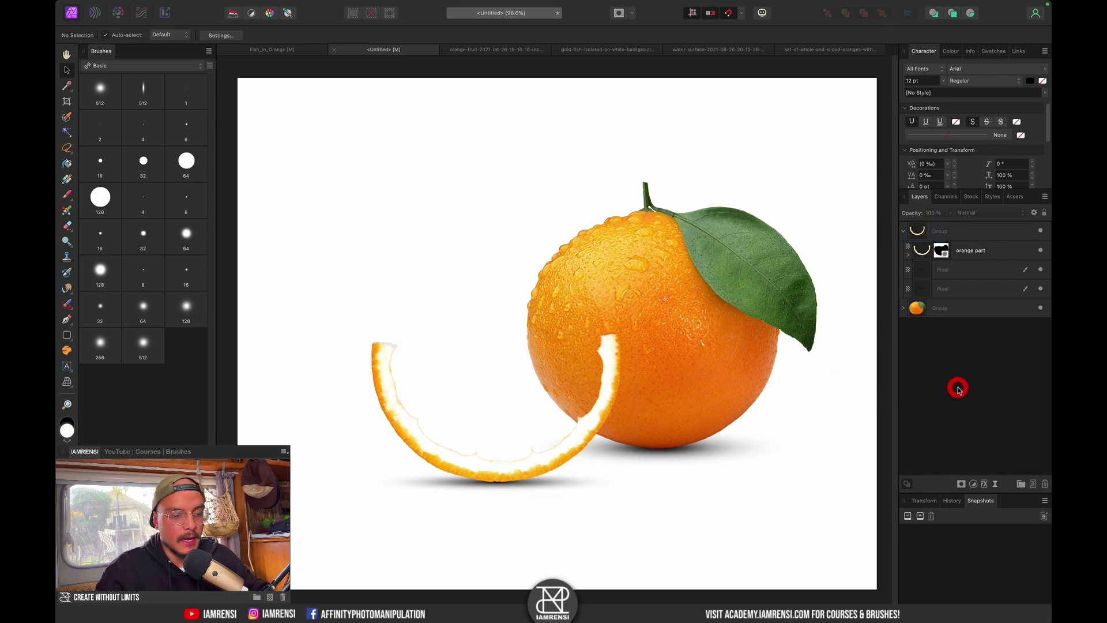
Paste the copied water above the slice group and rename its layer "water".
key("super+v")
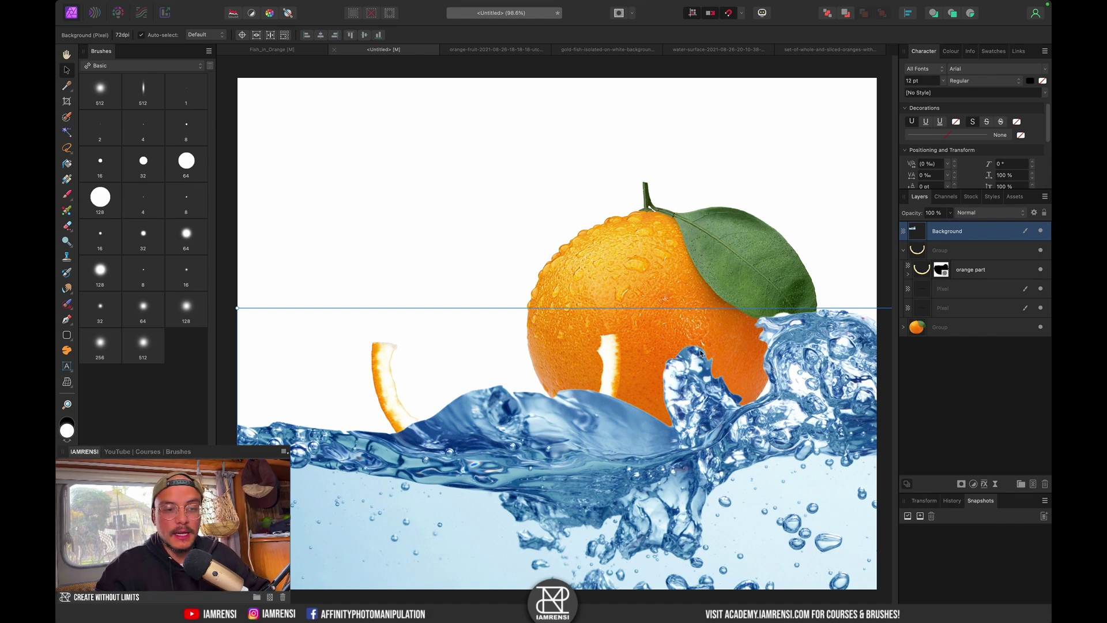
left_click_drag(530, 453, 494, 333)
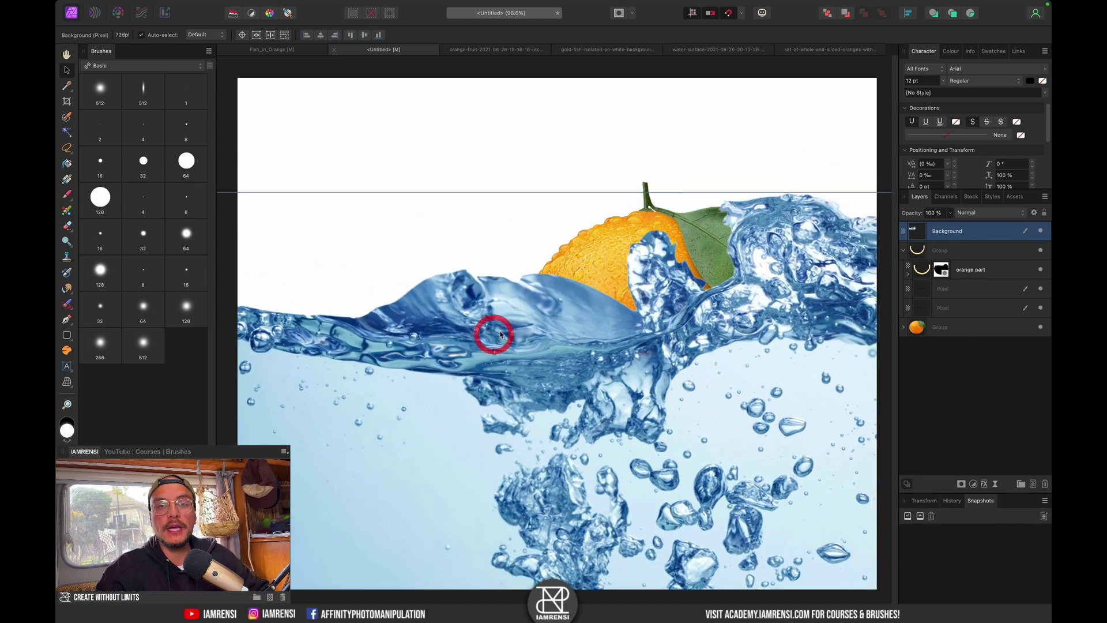
double_click(943, 233)
type("water")
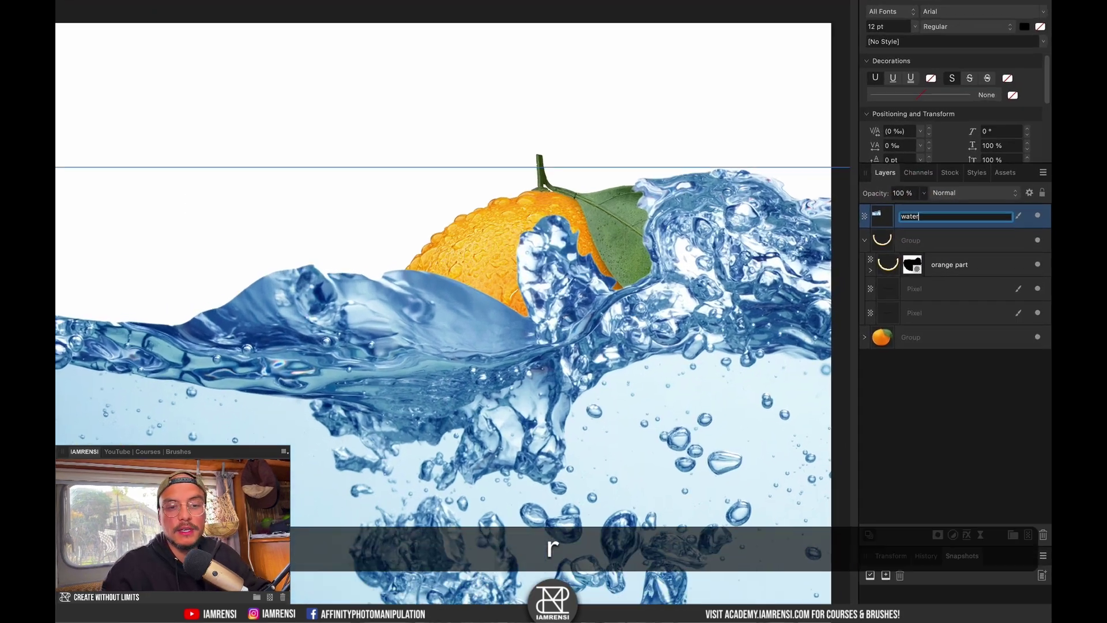
key("Return")
Scale the water down proportionally to about 952 × 518 px and place it over the hollow orange slice.
double_click(737, 161)
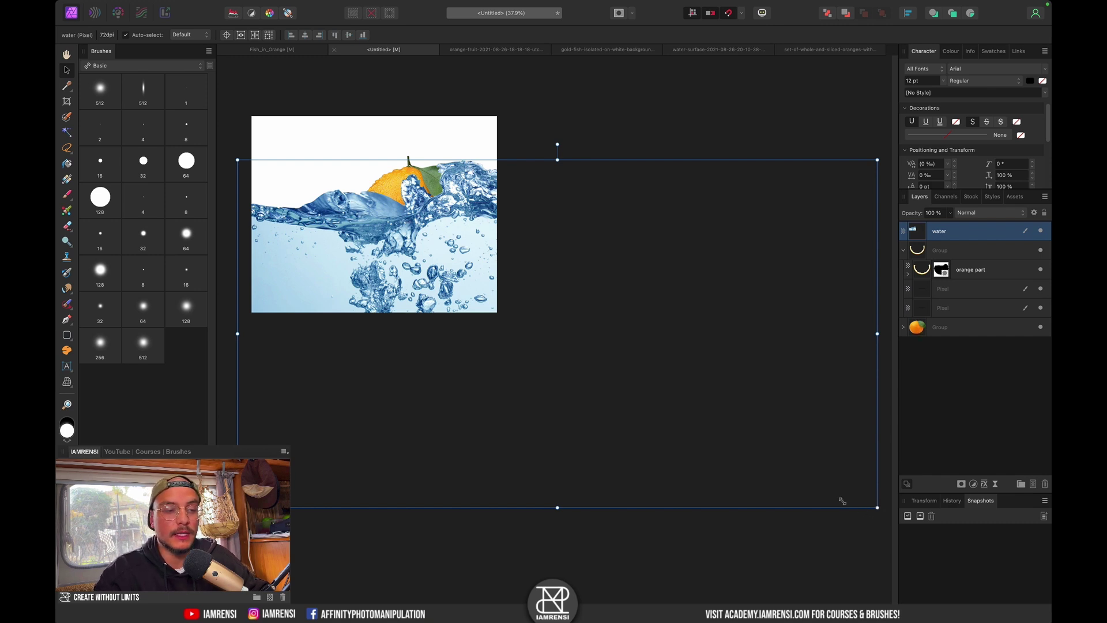
left_click_drag(841, 501, 290, 290)
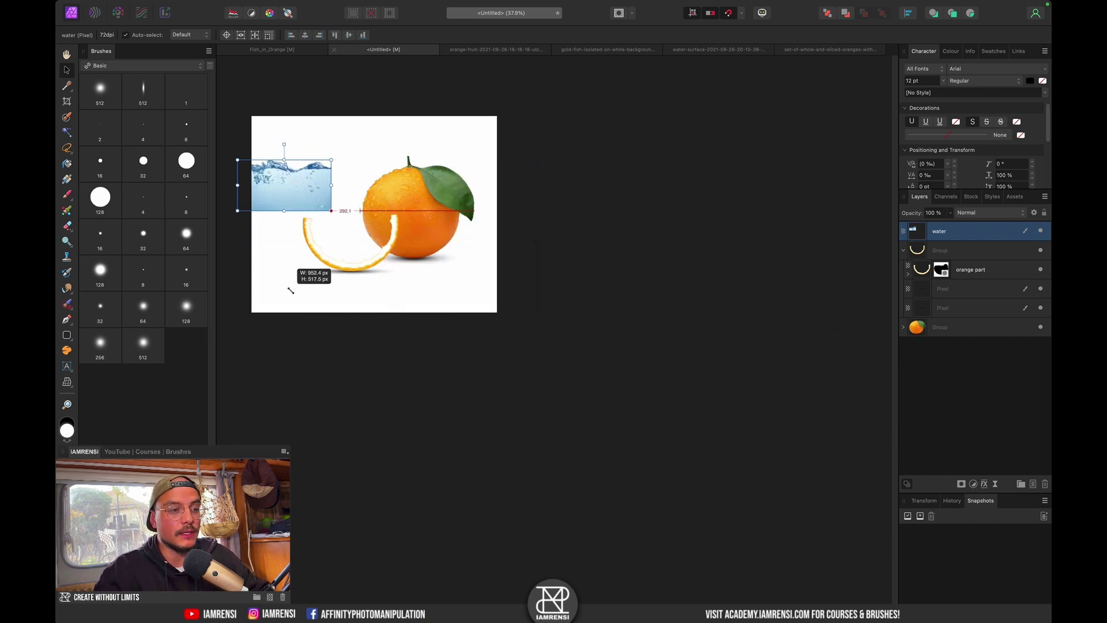
left_click_drag(290, 206, 358, 251)
key("super+0")
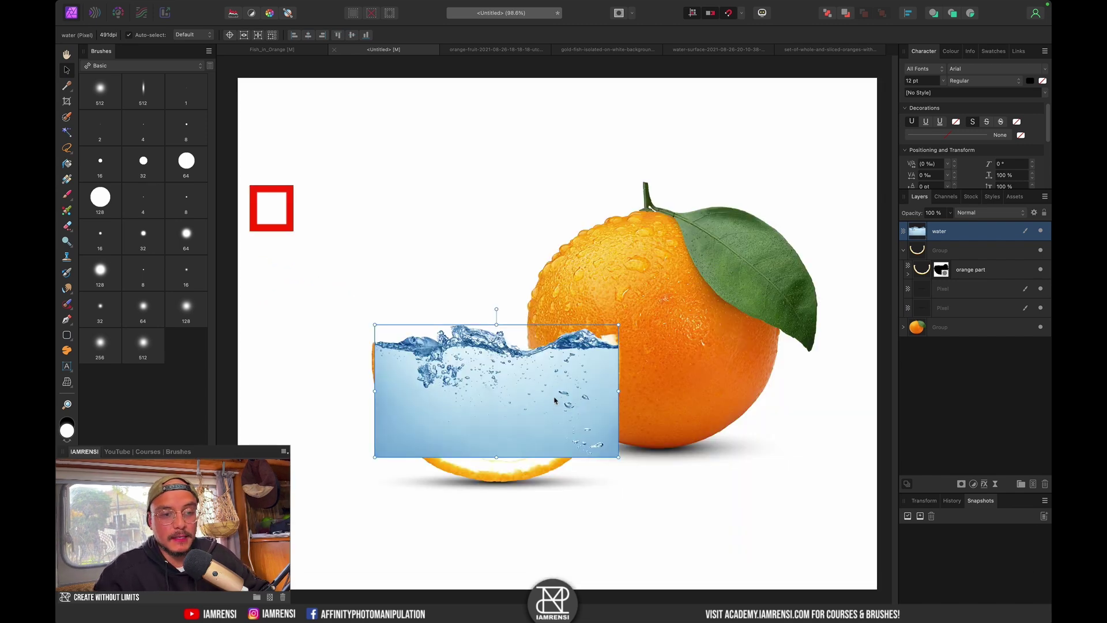
mouse_move(557, 398)
left_mouse_down()
mouse_move(542, 408)
mouse_move(563, 407)
mouse_move(560, 397)
left_mouse_up()
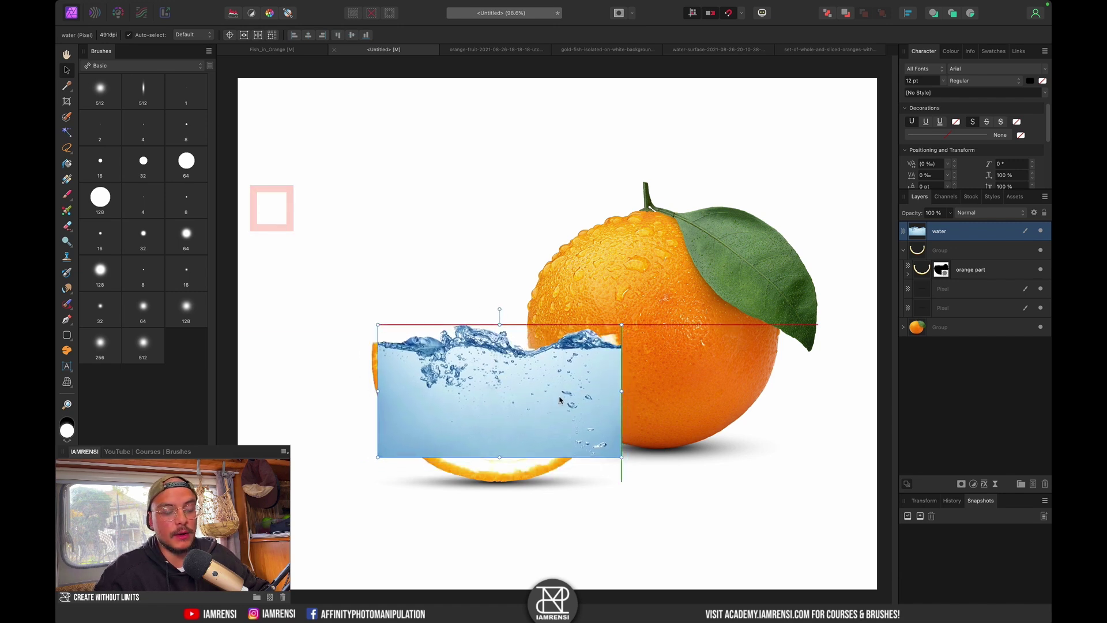
Collapse the slice group and stretch the water's lower edge down towards the bottom of the slice rind.
scroll(496, 461, "up", 10)
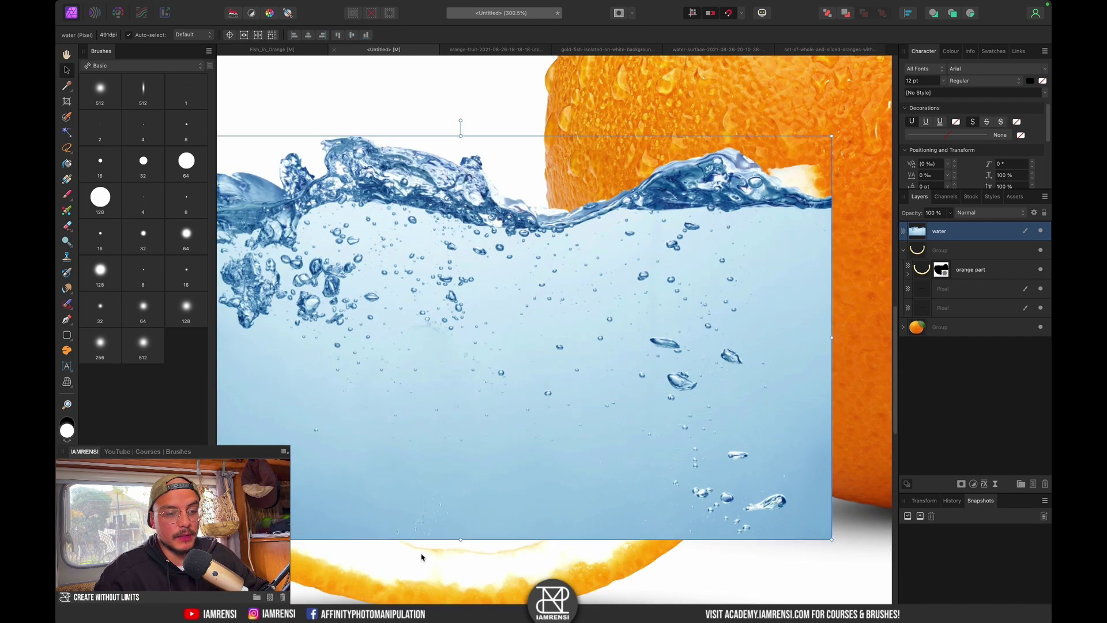
scroll(570, 484, "left", 3)
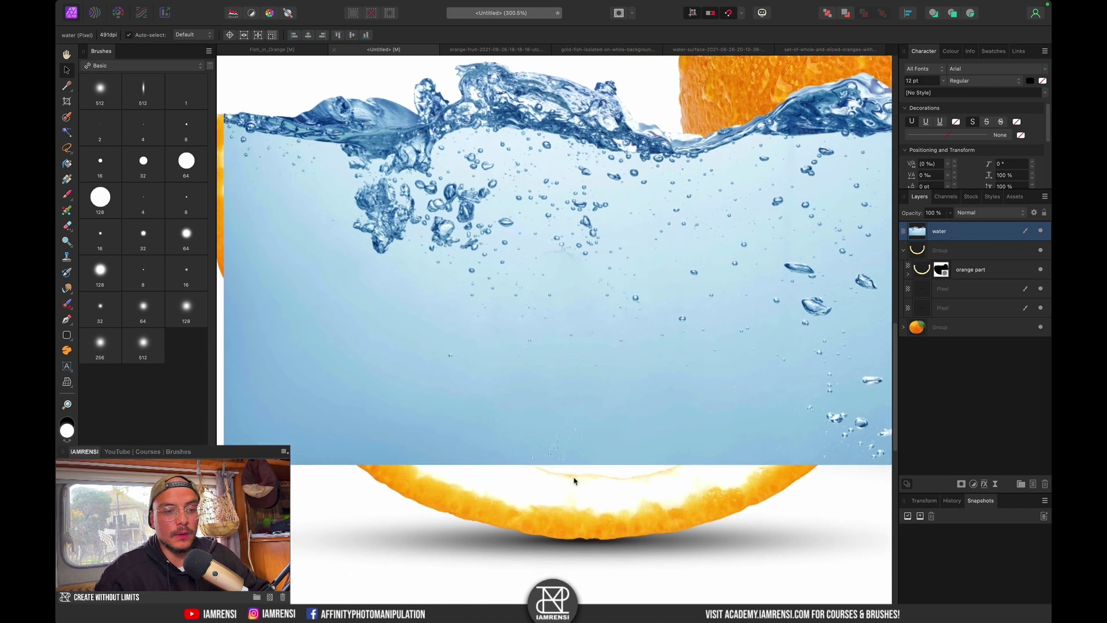
left_click(904, 249)
left_click_drag(591, 465, 591, 514)
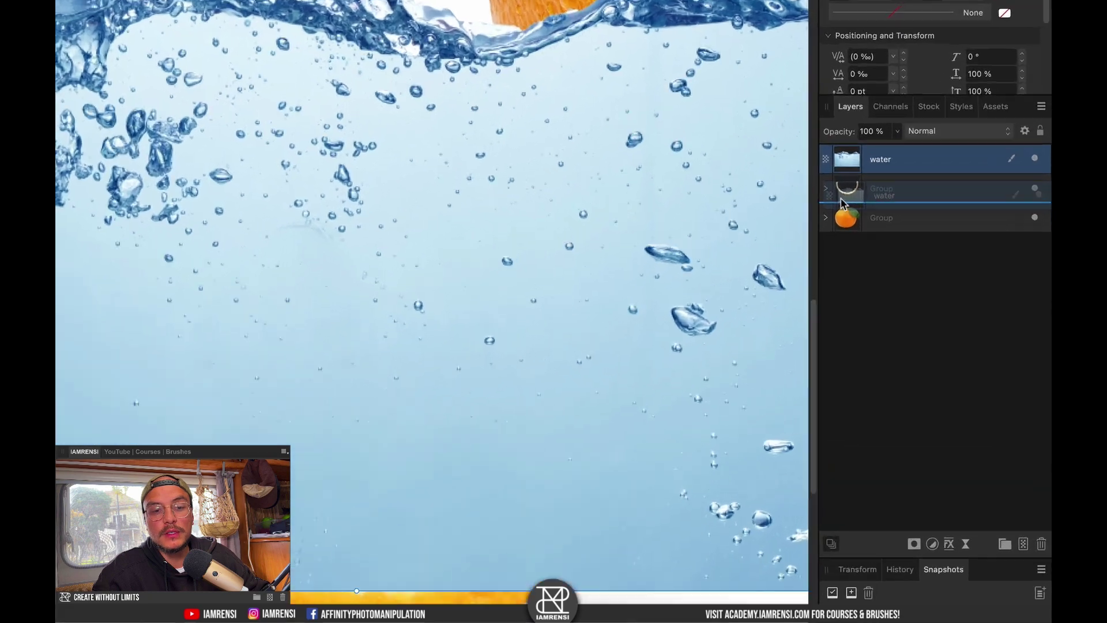
Reorder the water layer beneath the slice group and shift the water up and left to line its surface up with the rind ends.
left_click_drag(911, 237, 909, 260)
key("super+minus")
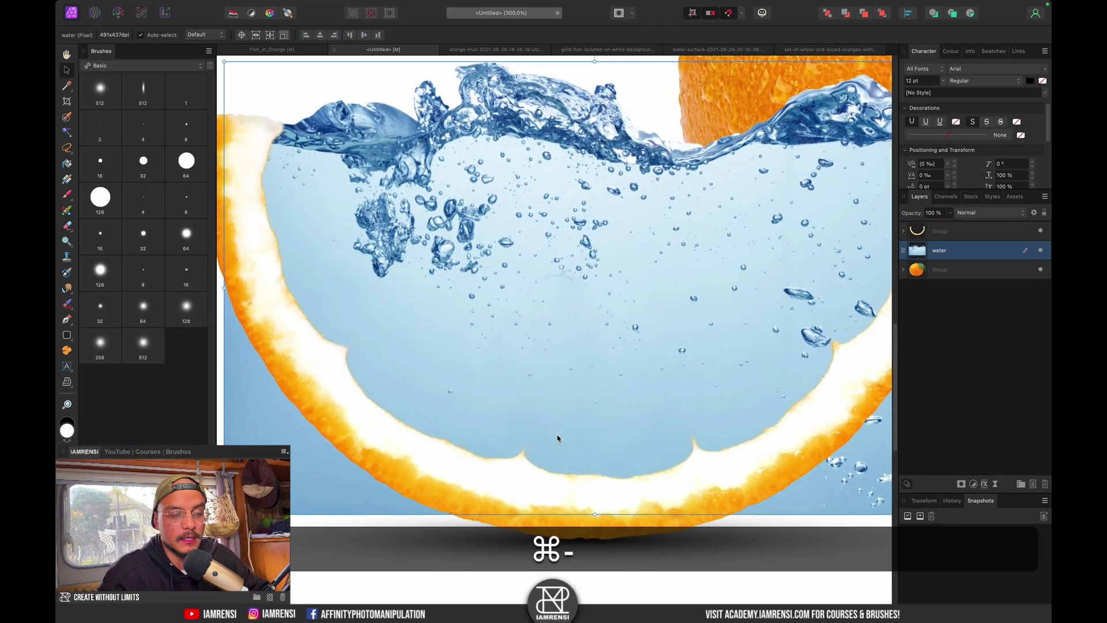
key("super+minus")
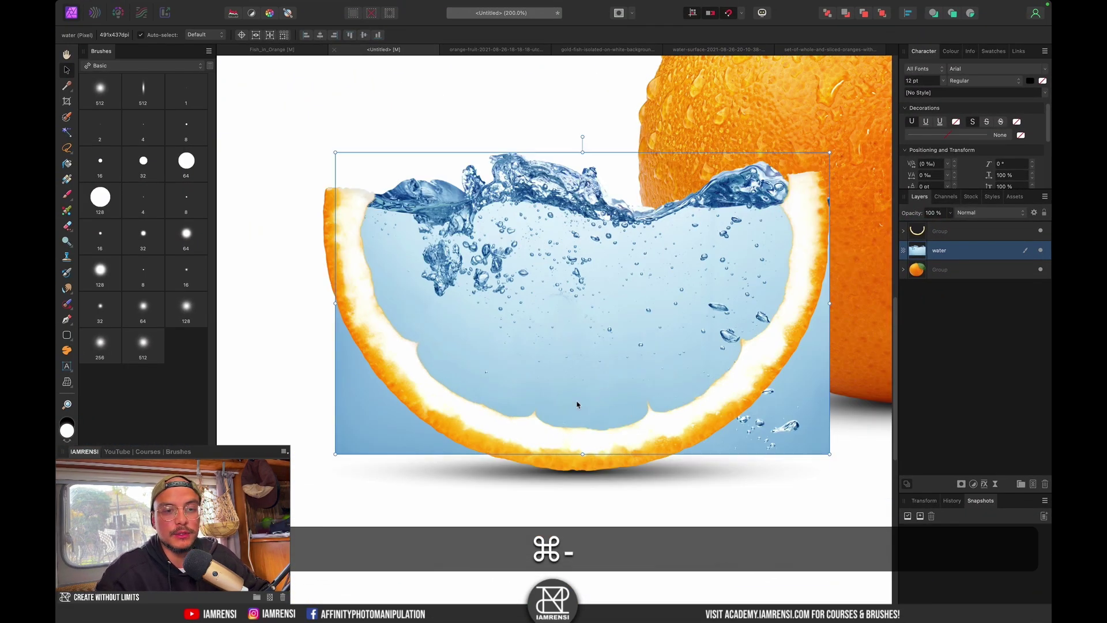
left_click_drag(659, 274, 640, 248)
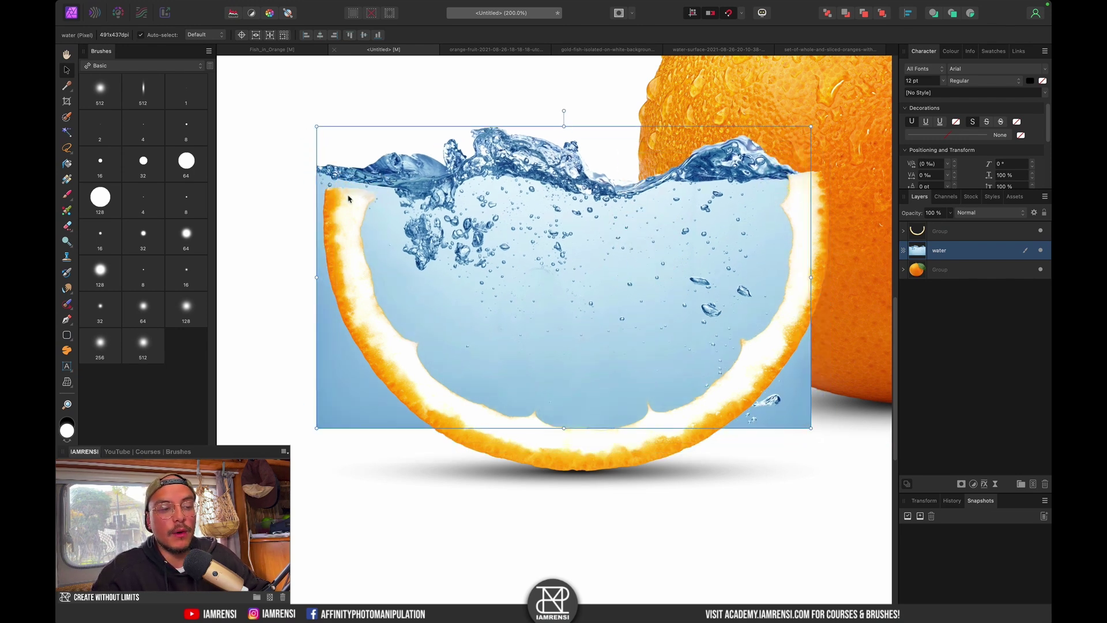
mouse_move(653, 207)
left_mouse_down()
mouse_move(627, 210)
mouse_move(645, 209)
left_mouse_up()
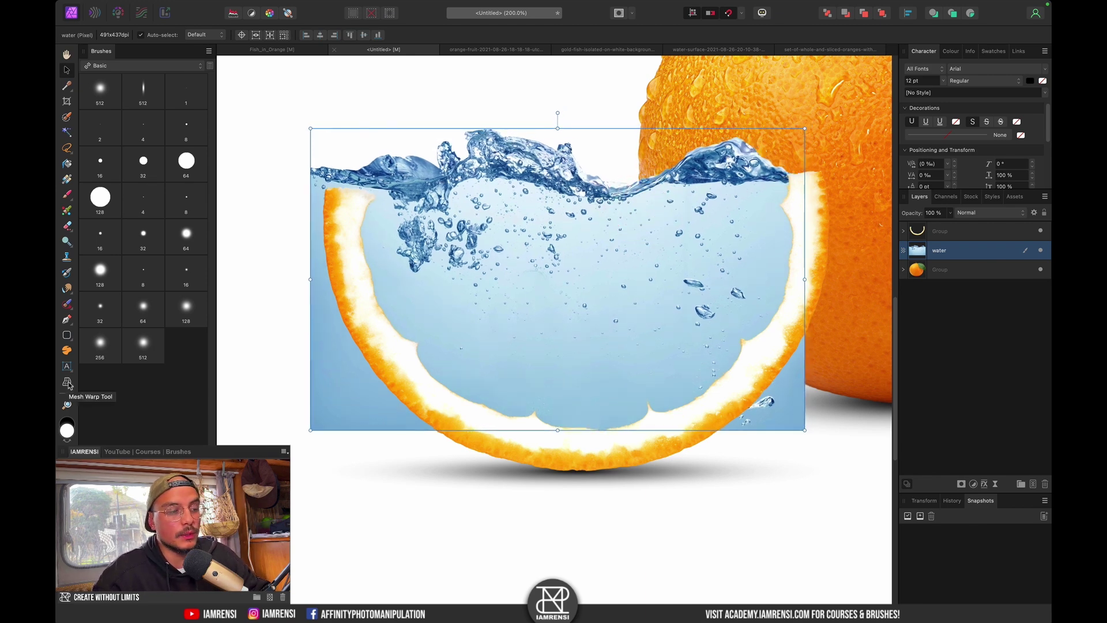
Look up the Mesh Warp Tool among the customisable tools and close the customisation view.
left_click(386, 5)
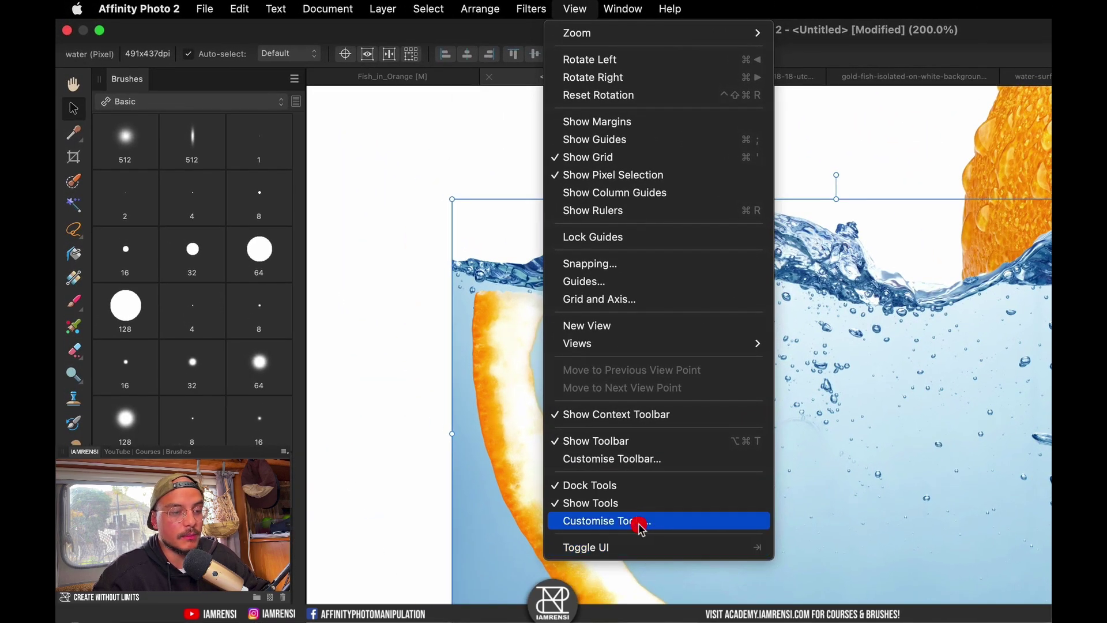
left_click(642, 529)
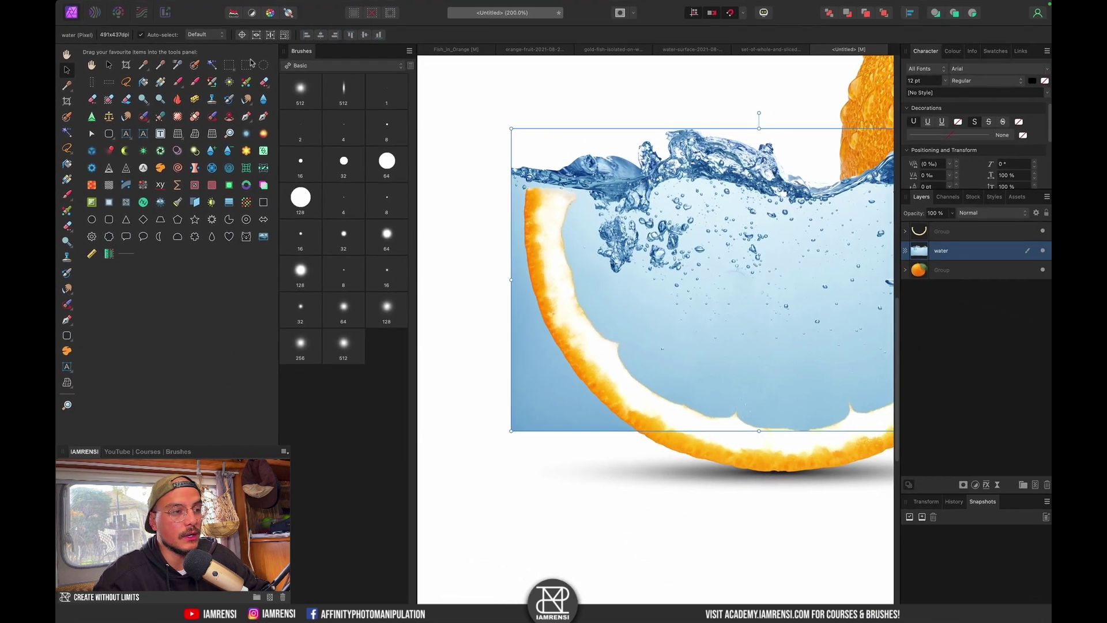
left_click(256, 593)
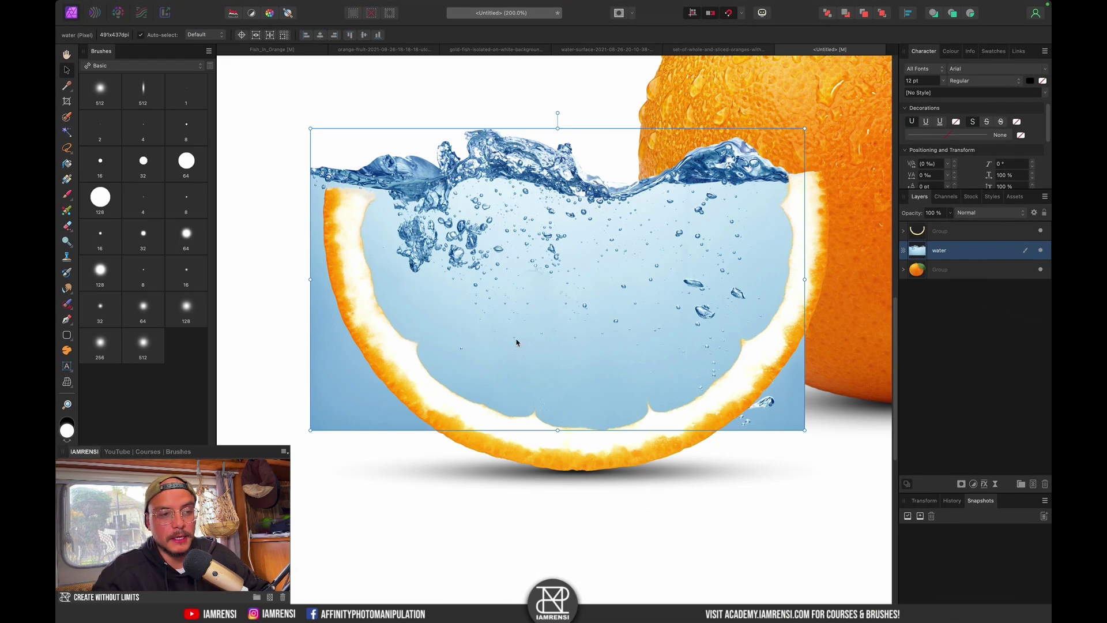
Mesh warp the water's upper corners and lower-left corner inward, curving its left edge to follow the slice rind.
left_click(67, 382)
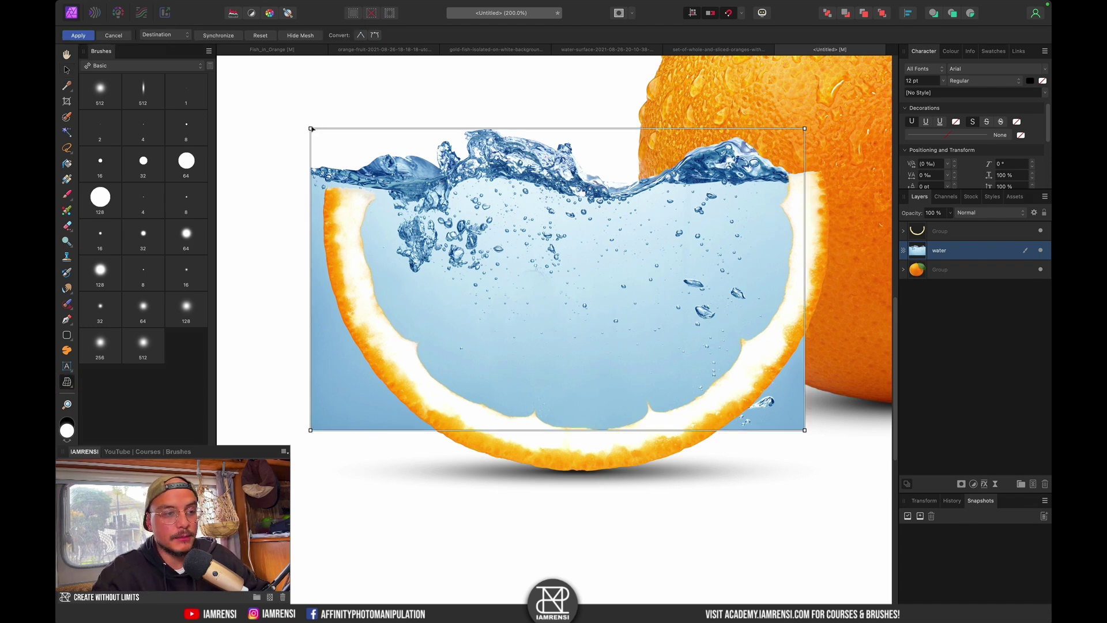
left_click_drag(311, 129, 353, 156)
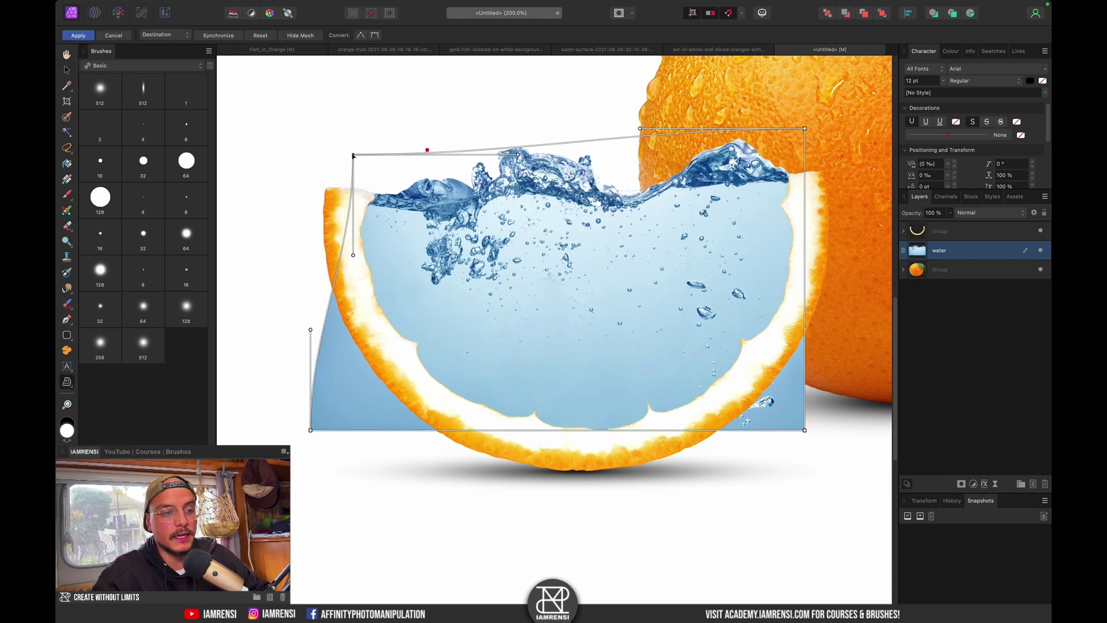
mouse_move(804, 128)
left_mouse_down()
mouse_move(773, 147)
mouse_move(791, 129)
left_mouse_up()
left_click_drag(310, 430, 407, 396)
left_click_drag(407, 295, 348, 316)
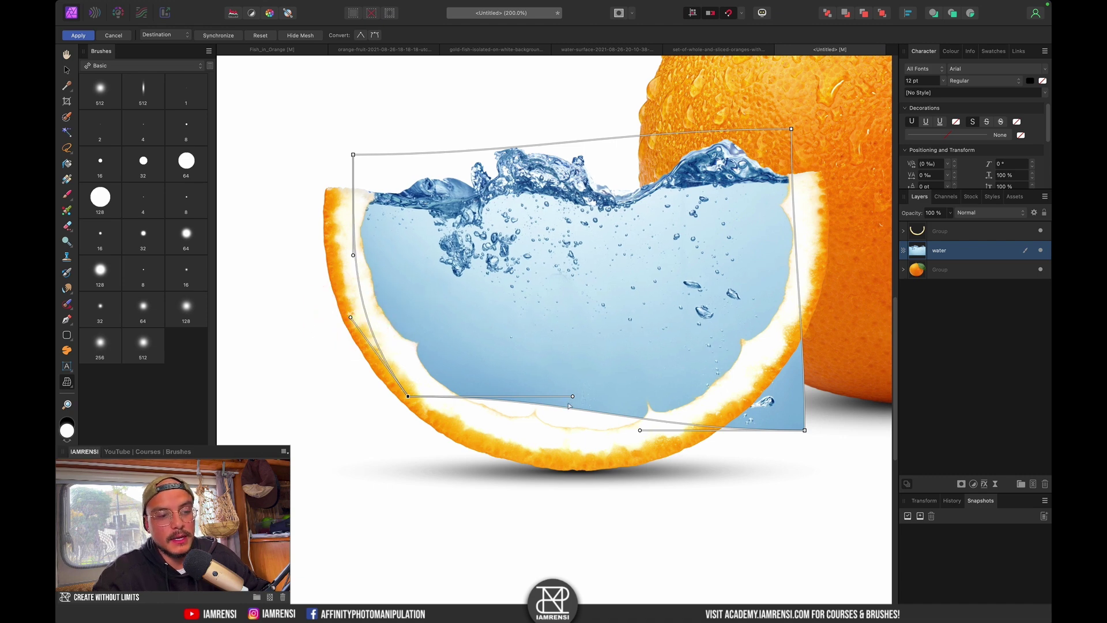
Bend the left half of the water mesh's bottom edge downward along the curve of the rind.
left_click(562, 419)
left_click(566, 407)
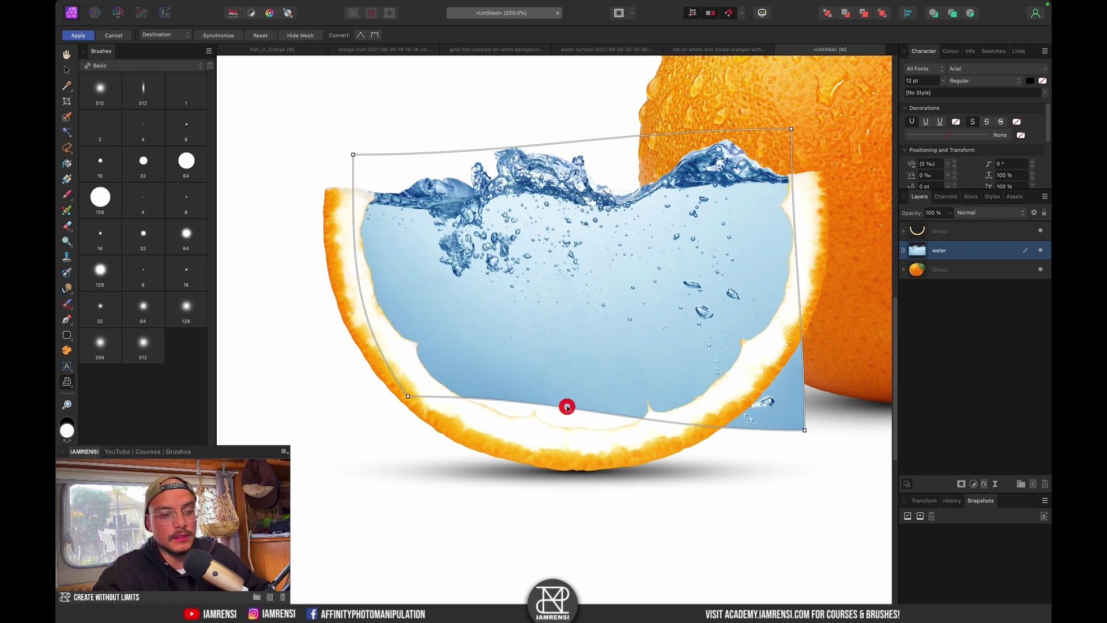
left_click(408, 396)
left_click_drag(572, 396, 524, 462)
Pull the mesh's lower-right corner inward, curve its adjoining edges along the rind, and apply the warp.
left_click(804, 429)
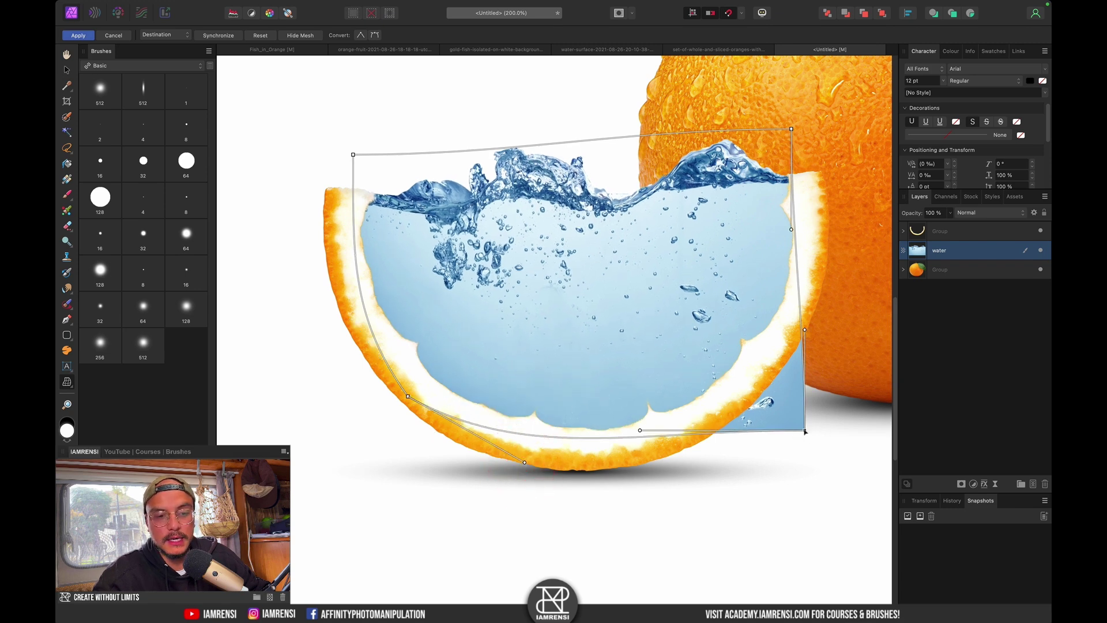
left_click_drag(805, 429, 725, 410)
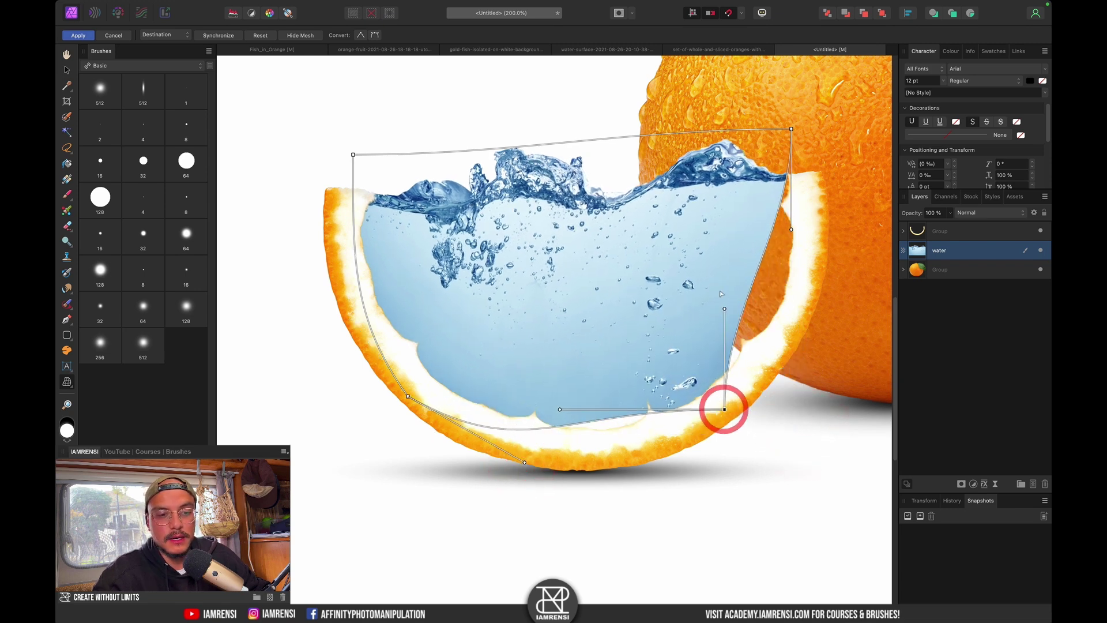
left_click_drag(724, 309, 826, 323)
left_click_drag(559, 409, 565, 484)
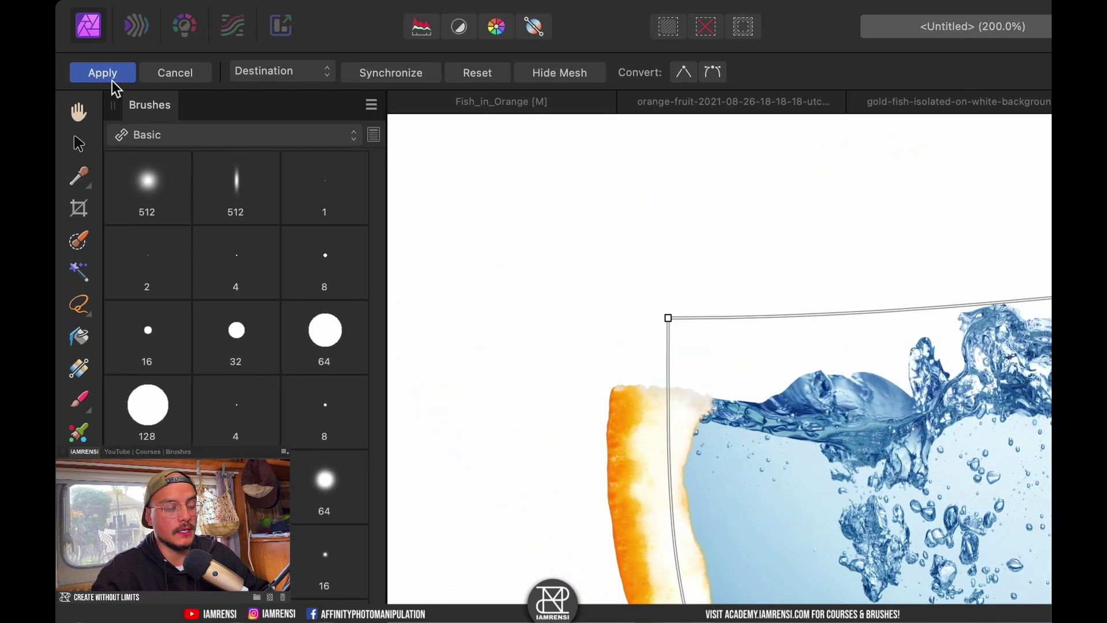
left_click(78, 35)
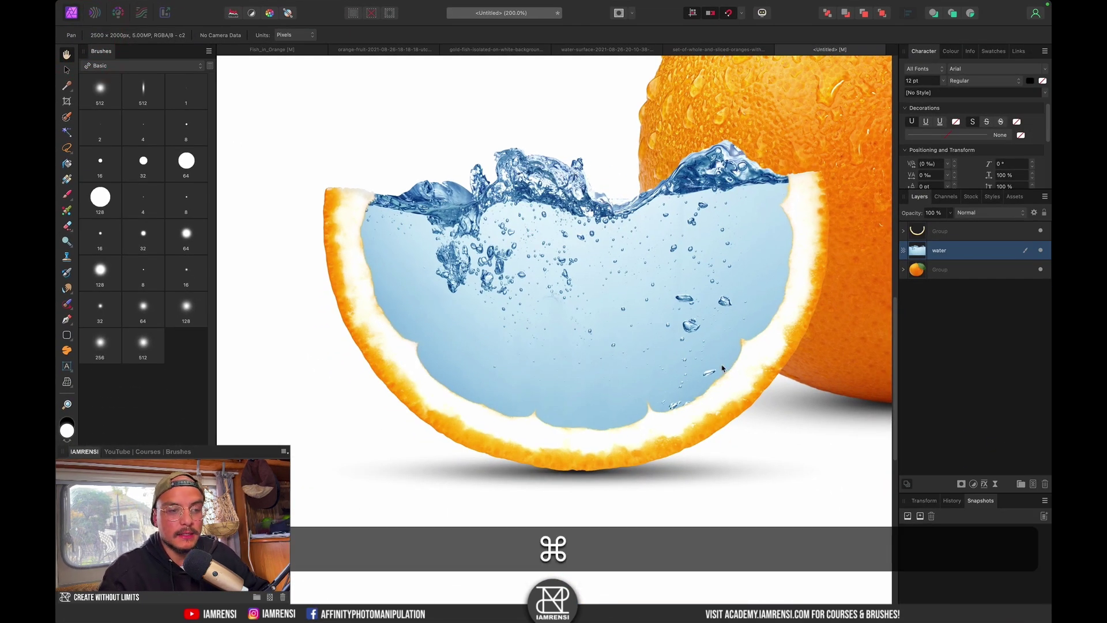
Add a mask to the water layer and choose the soft round 512 basic brush at 6% opacity.
key("super+0")
key("b")
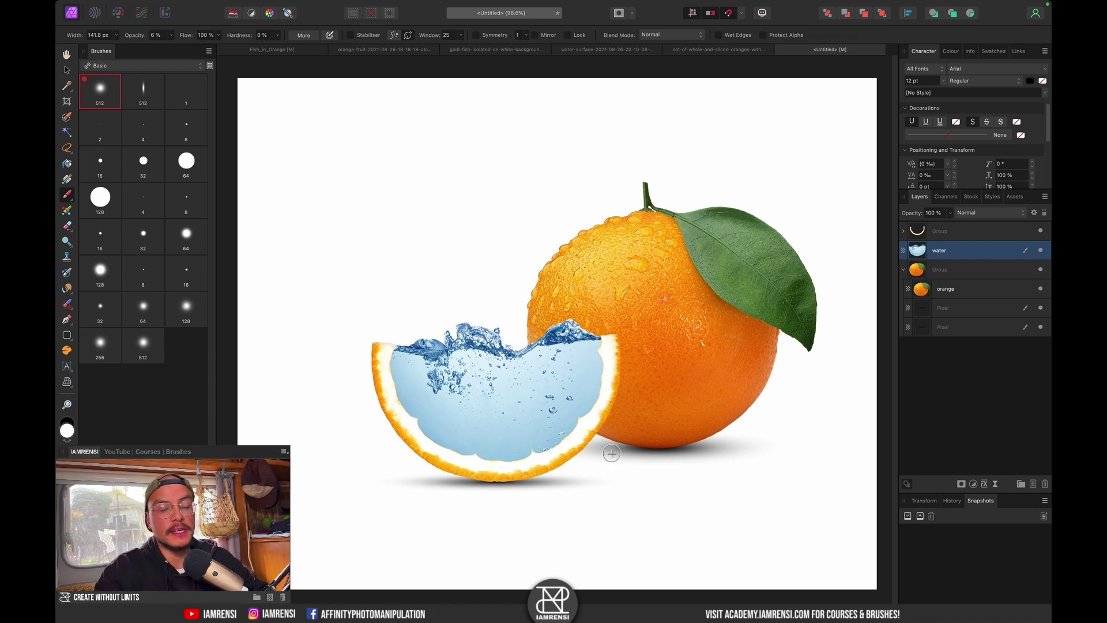
scroll(535, 390, "up", 3)
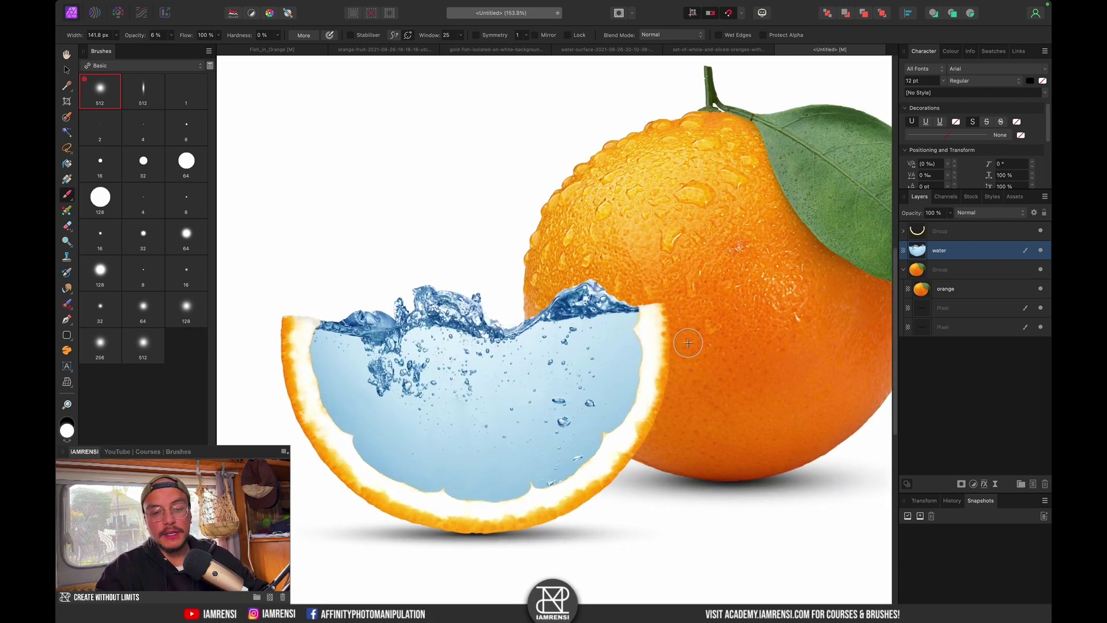
scroll(667, 485, "right", 2)
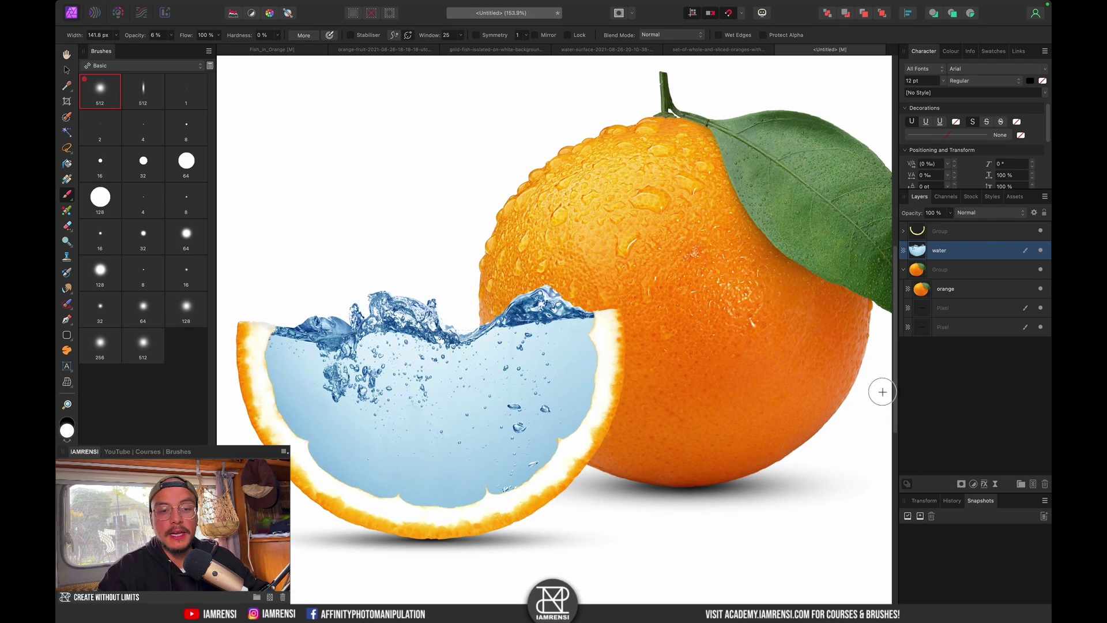
left_click(961, 485)
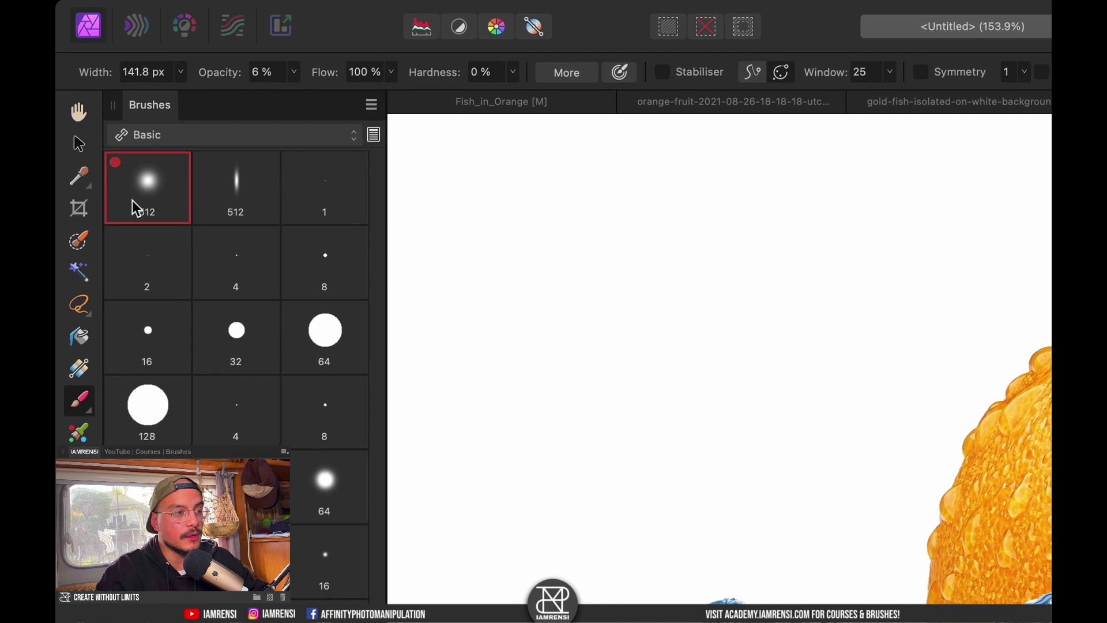
left_click(95, 101)
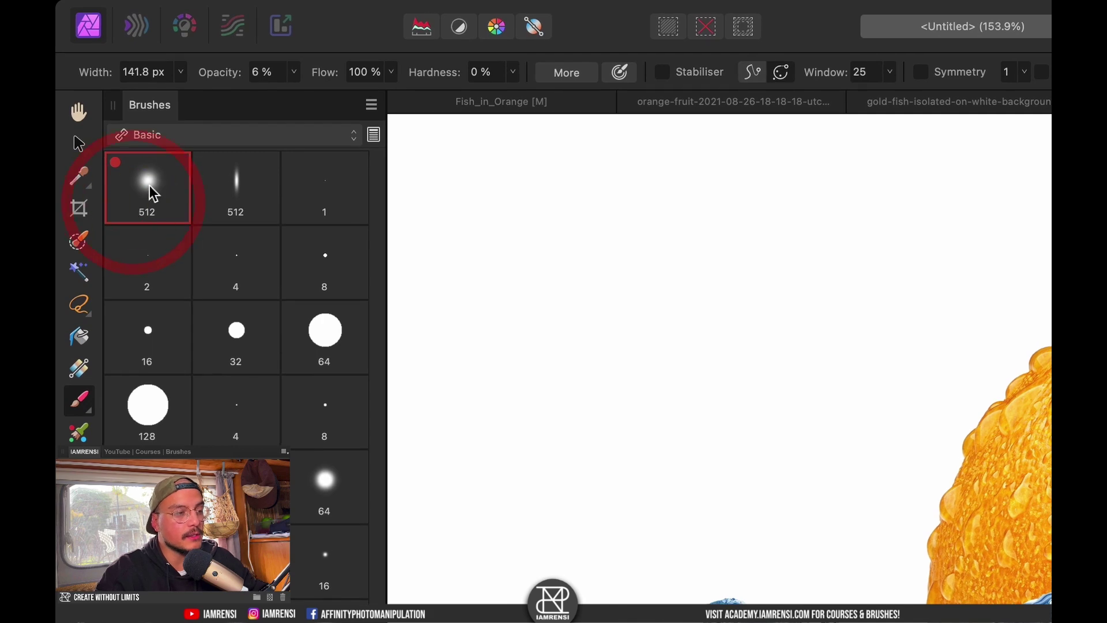
left_click_drag(226, 85, 222, 86)
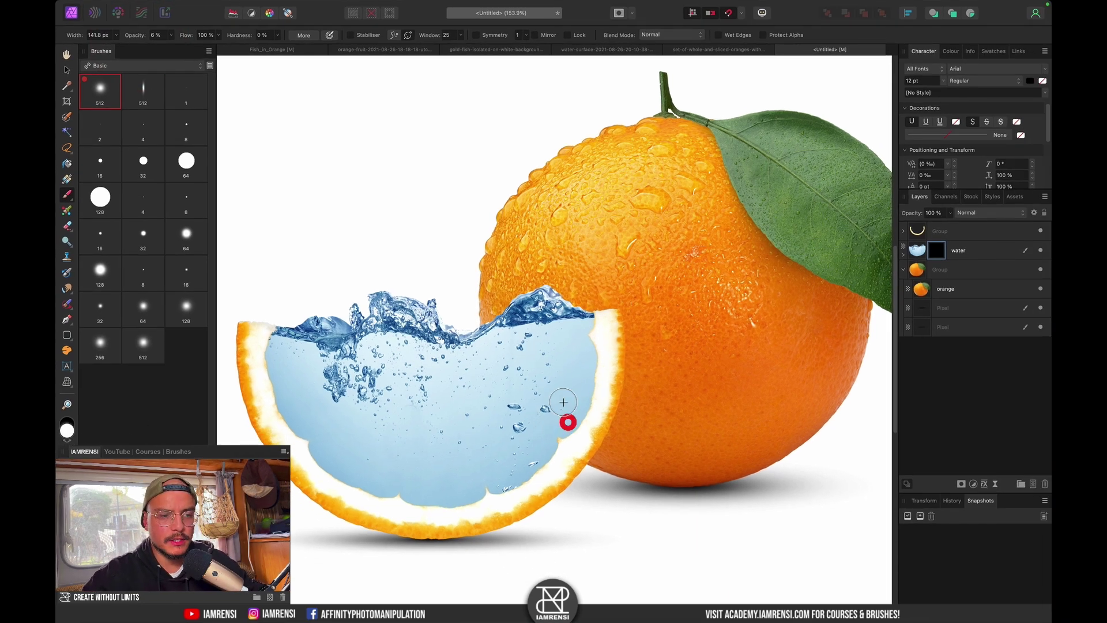
Paint soft black strokes on the water mask where the slice overlaps the whole orange, making the water partly see-through.
key("x")
left_click_drag(500, 343, 559, 411)
left_click_drag(504, 340, 583, 431)
left_click_drag(570, 374, 542, 341)
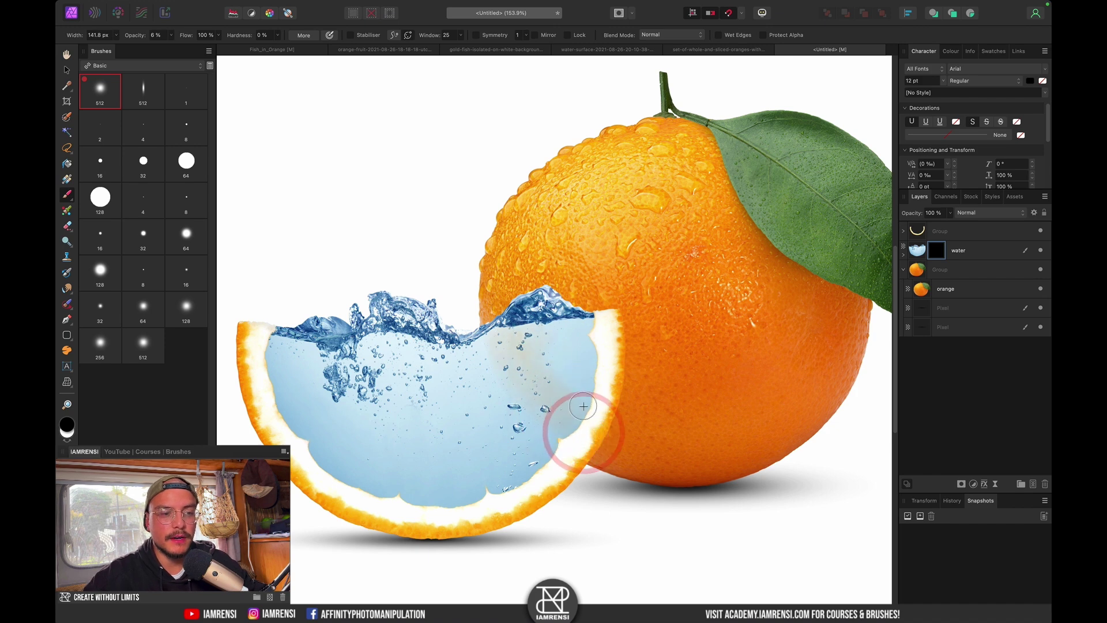
left_click_drag(593, 421, 564, 344)
mouse_move(594, 400)
left_mouse_down()
mouse_move(585, 346)
mouse_move(571, 356)
mouse_move(591, 349)
left_mouse_up()
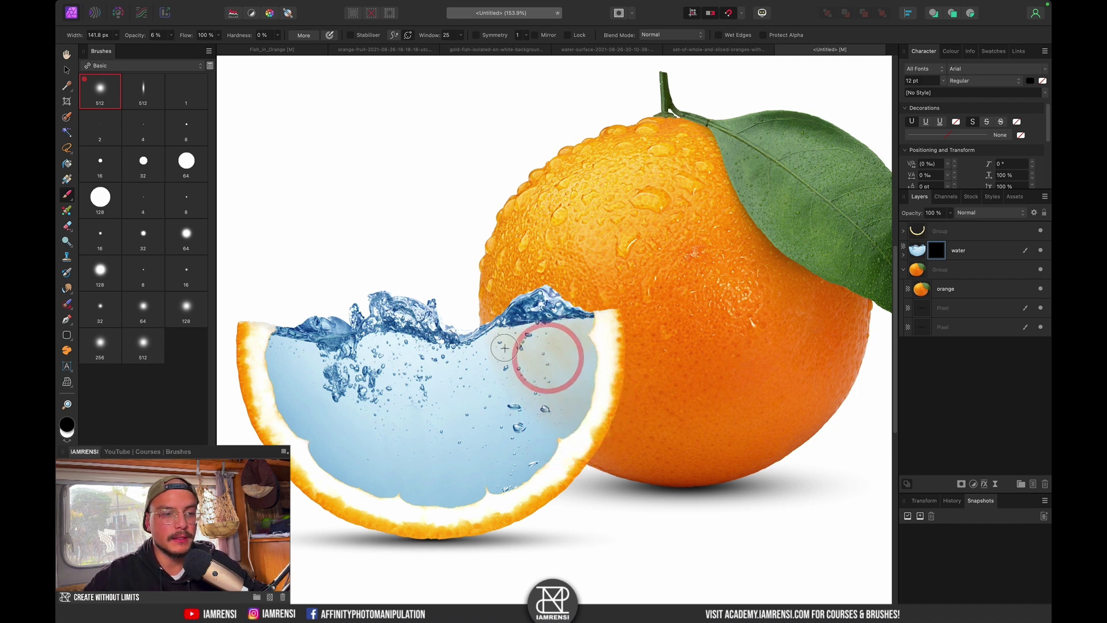
left_click_drag(504, 347, 527, 391)
mouse_move(573, 450)
left_mouse_down()
mouse_move(571, 351)
mouse_move(567, 392)
mouse_move(559, 363)
mouse_move(603, 366)
left_mouse_up()
left_click_drag(591, 415, 591, 345)
mouse_move(509, 345)
left_mouse_down()
mouse_move(556, 398)
mouse_move(527, 392)
left_mouse_up()
mouse_move(594, 455)
left_mouse_down()
mouse_move(545, 377)
mouse_move(563, 404)
mouse_move(581, 369)
left_mouse_up()
left_click_drag(578, 449, 568, 375)
left_click_drag(516, 348, 542, 381)
left_click_drag(557, 441, 577, 375)
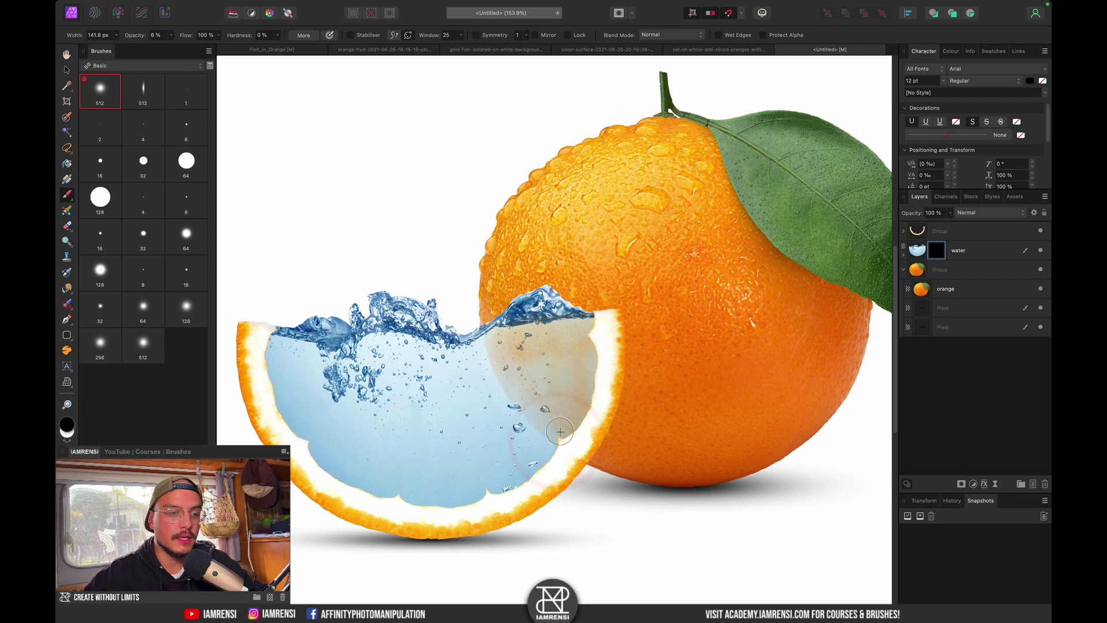
mouse_move(580, 456)
left_mouse_down()
mouse_move(572, 369)
mouse_move(593, 347)
left_mouse_up()
mouse_move(572, 429)
left_mouse_down()
mouse_move(592, 374)
mouse_move(565, 362)
mouse_move(560, 402)
mouse_move(550, 381)
left_mouse_up()
left_click_drag(559, 342, 579, 370)
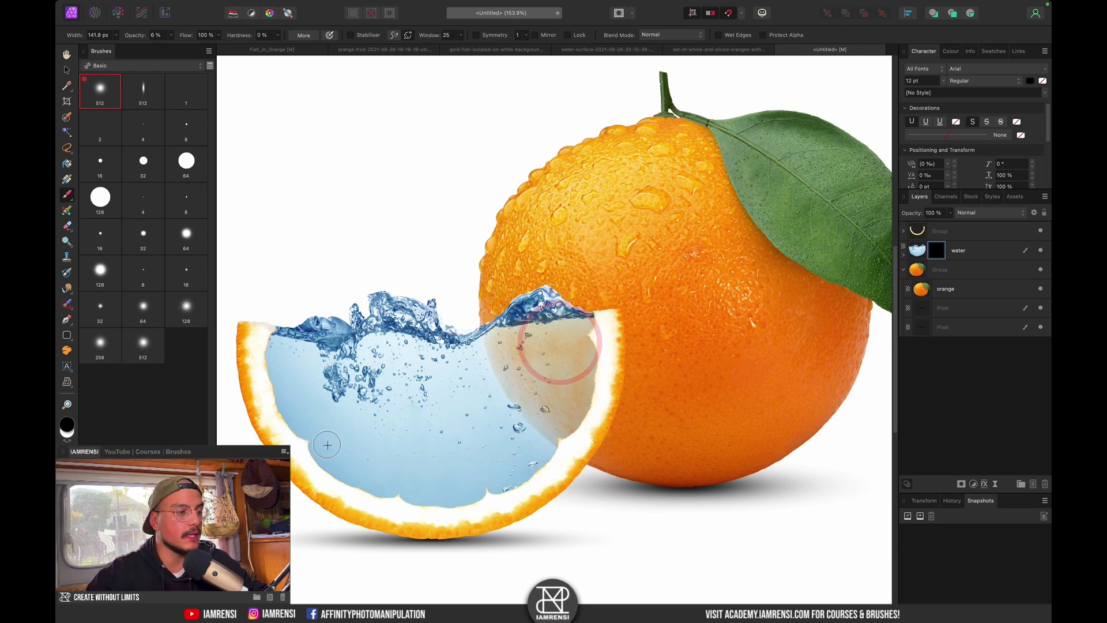
Switch to white and resize the brush to soften the see-through area on the water mask.
key("x")
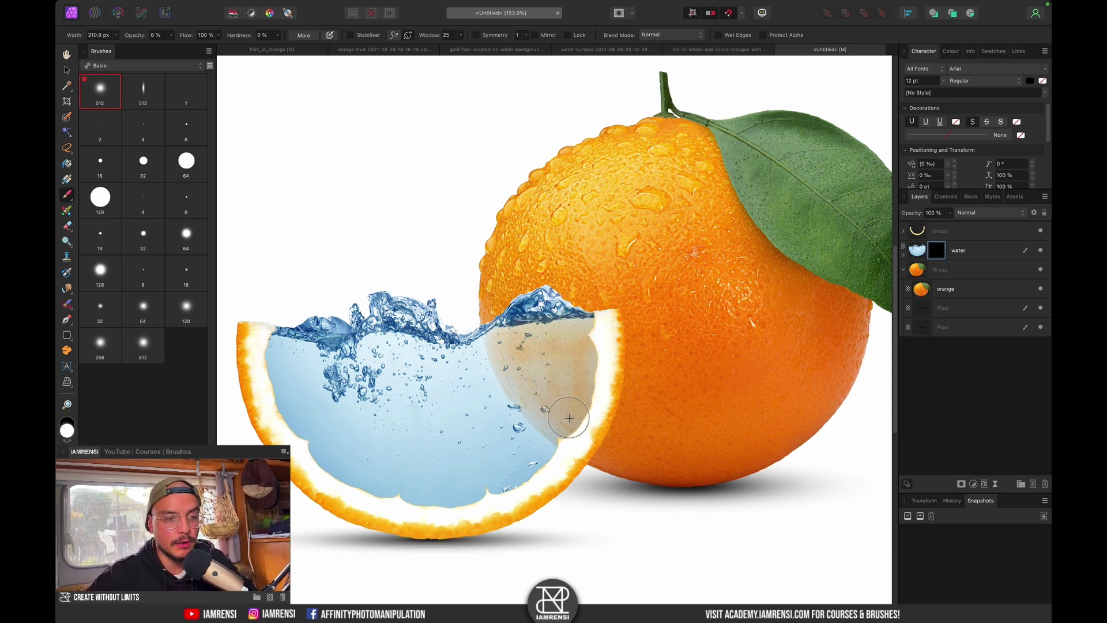
key("bracketright")
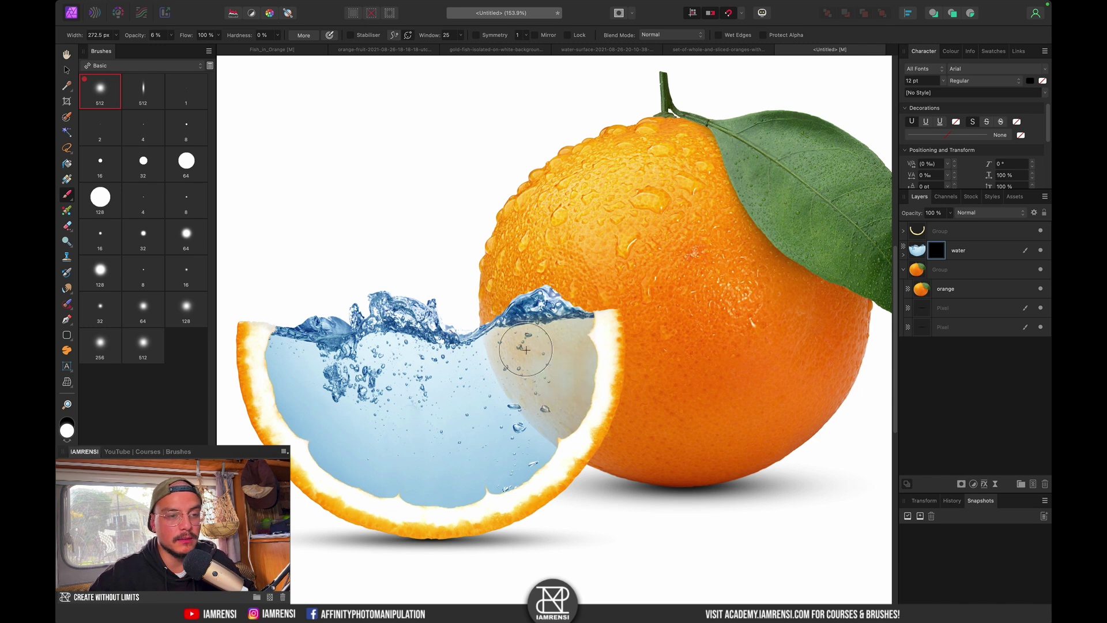
key("bracketleft")
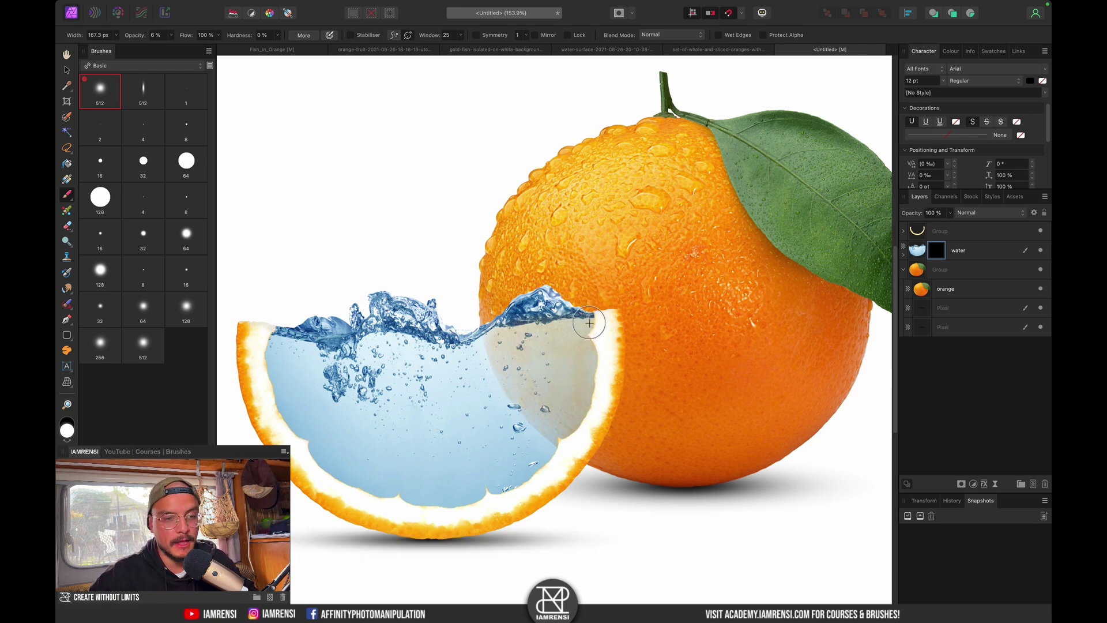
Reveal the mask beneath the water layer and toggle its visibility off and on to compare the transparency effect.
key("super+0")
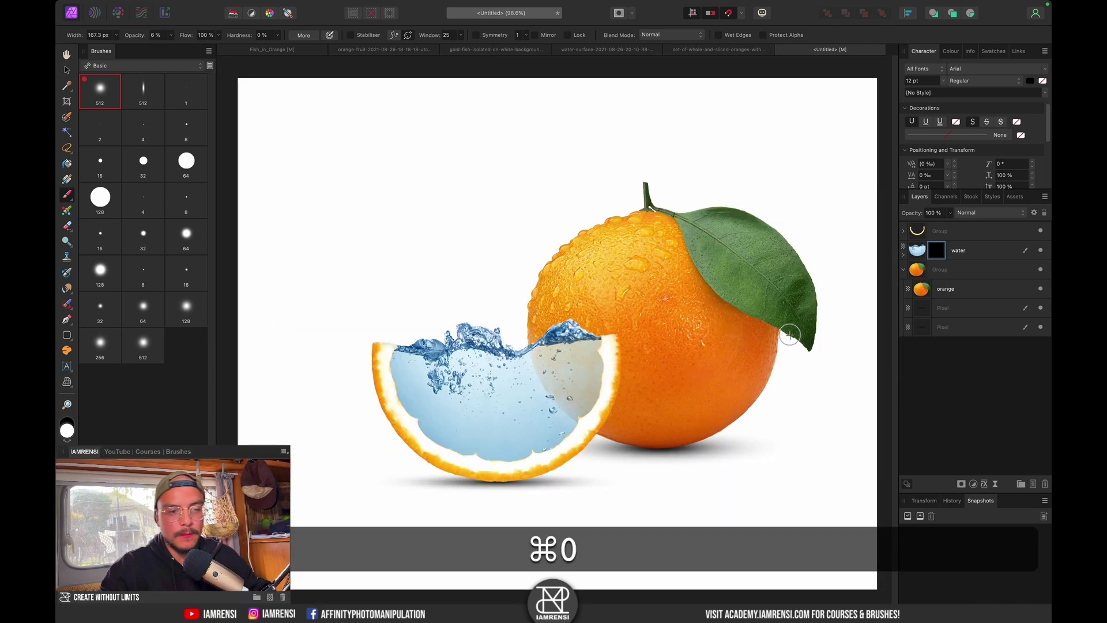
left_click(902, 254)
left_click(1040, 270)
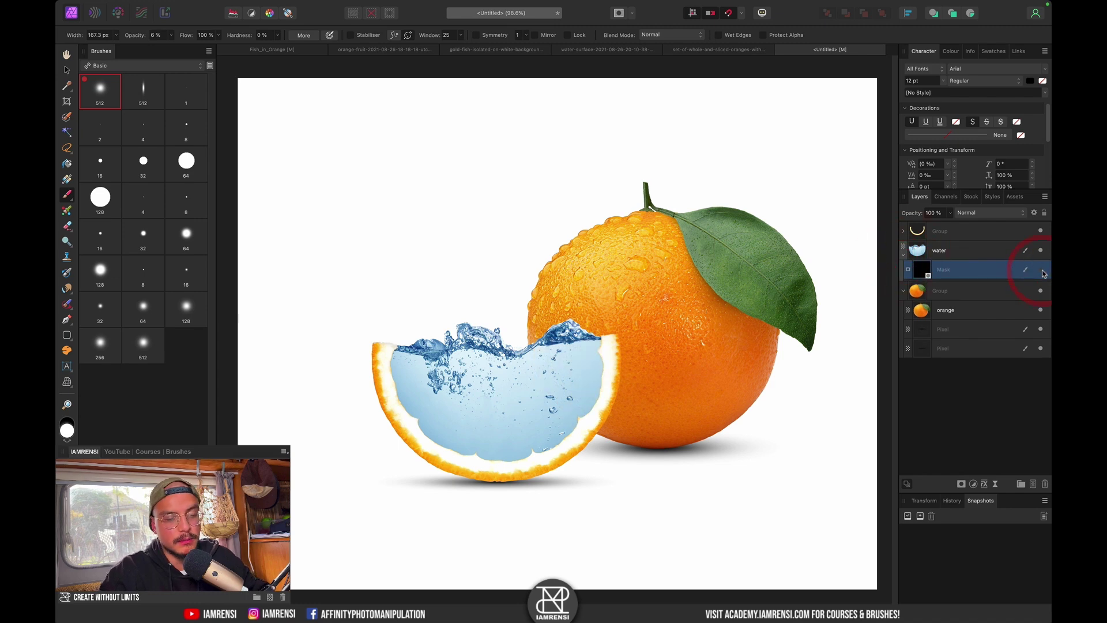
left_click(1041, 270)
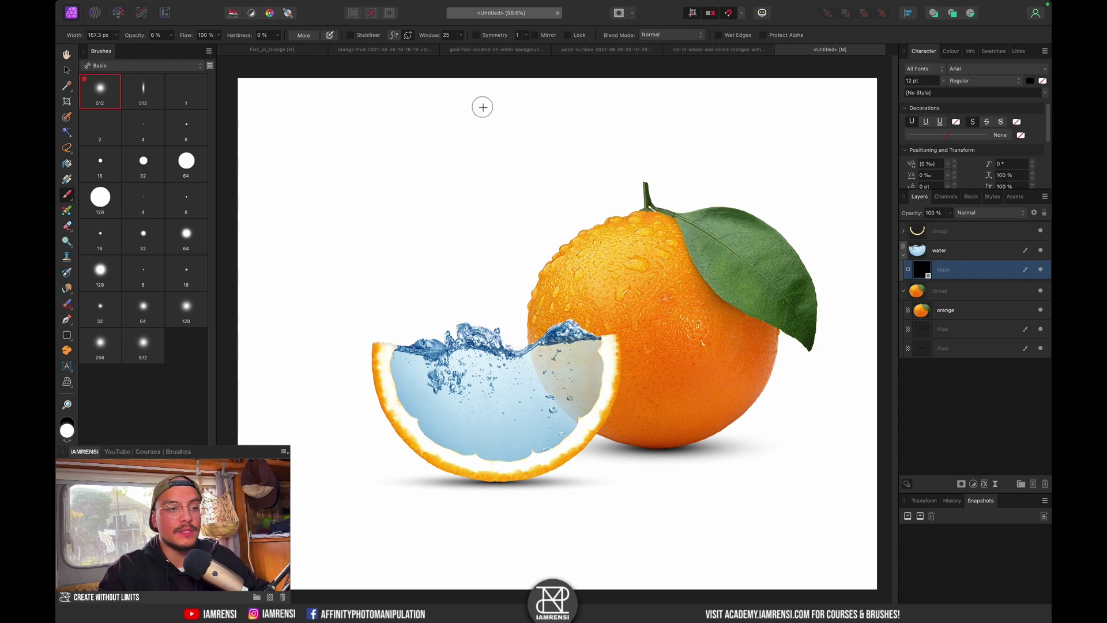
Switch to the gold-fish-isolated-on-white-background document and rename its Background layer to goldfish.
left_click(496, 50)
key("v")
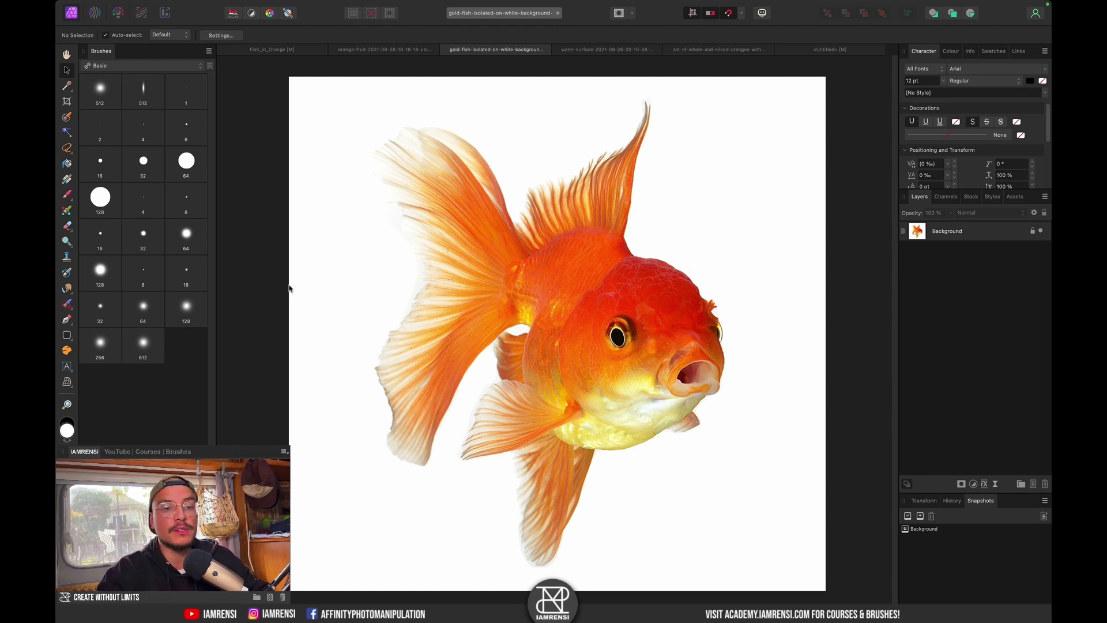
left_click(942, 237)
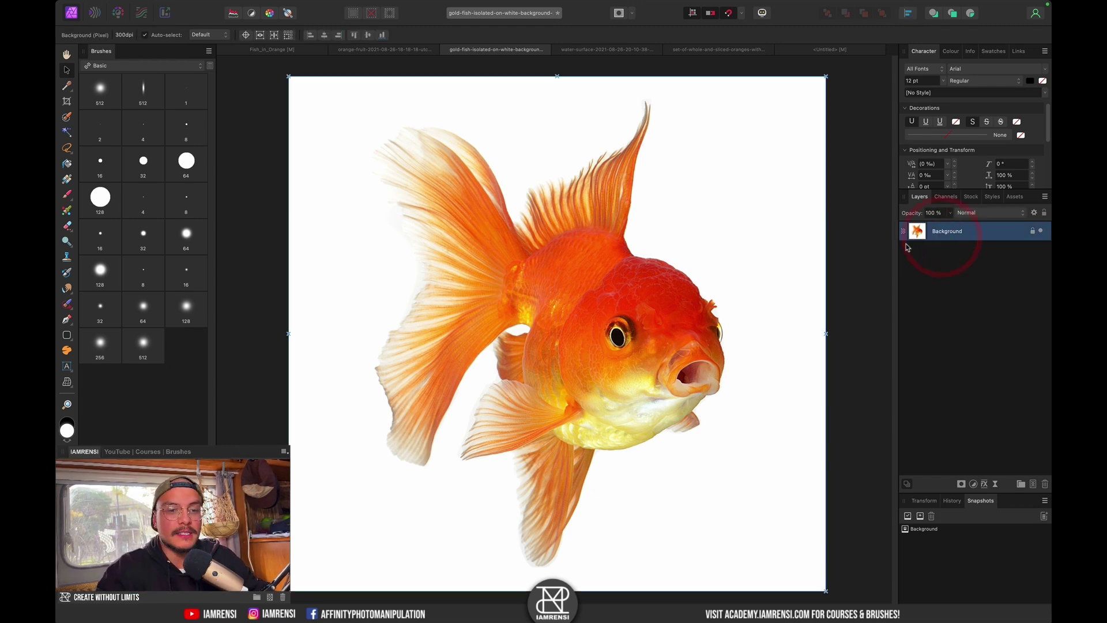
double_click(937, 233)
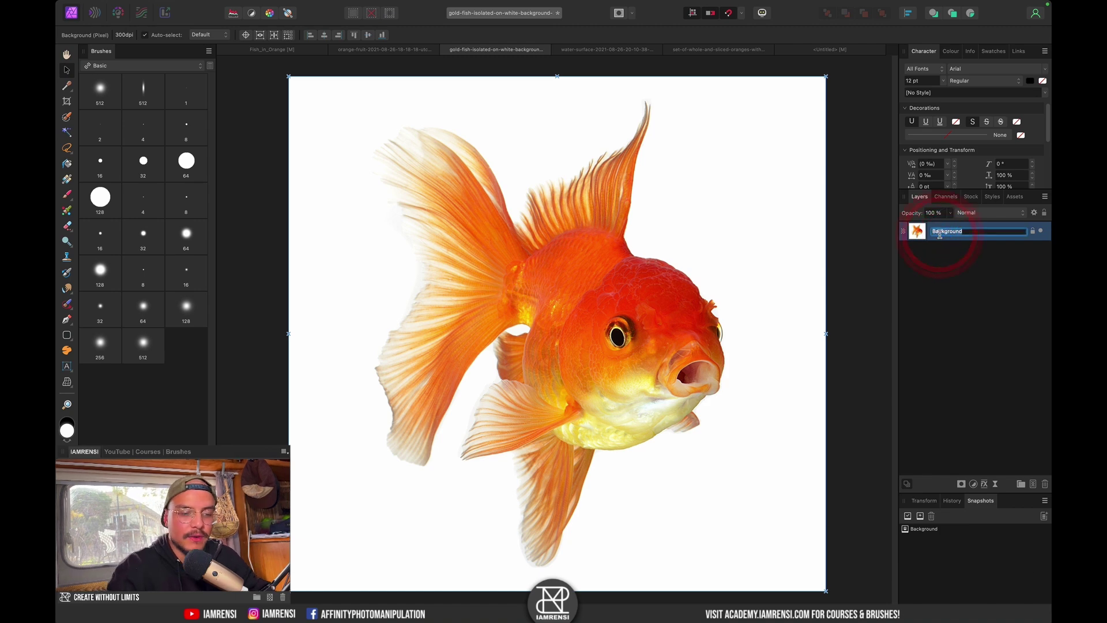
type("goldg")
key("BackSpace")
type("fish")
key("Return")
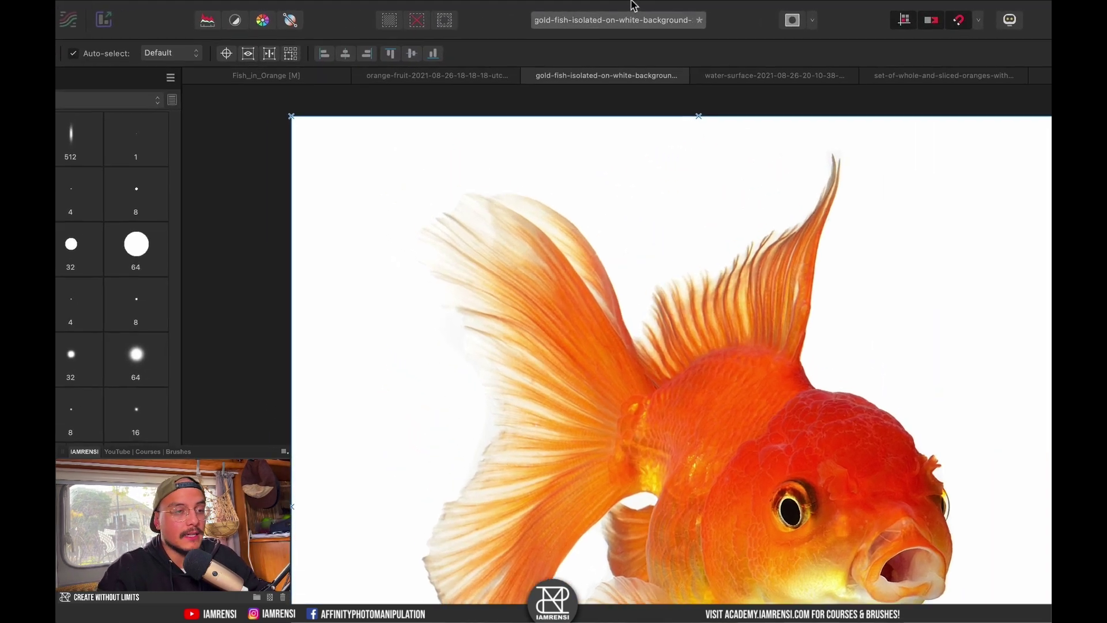
Remove the white background from the goldfish layer with the Erase White Paper filter.
mouse_move(506, 14)
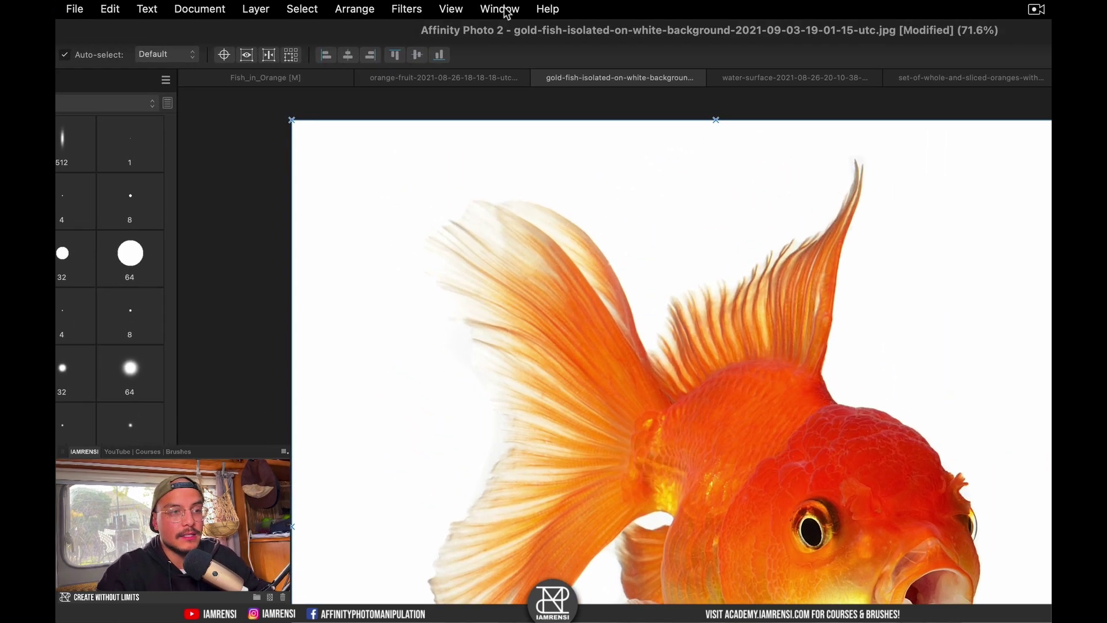
left_click(403, 8)
mouse_move(431, 158)
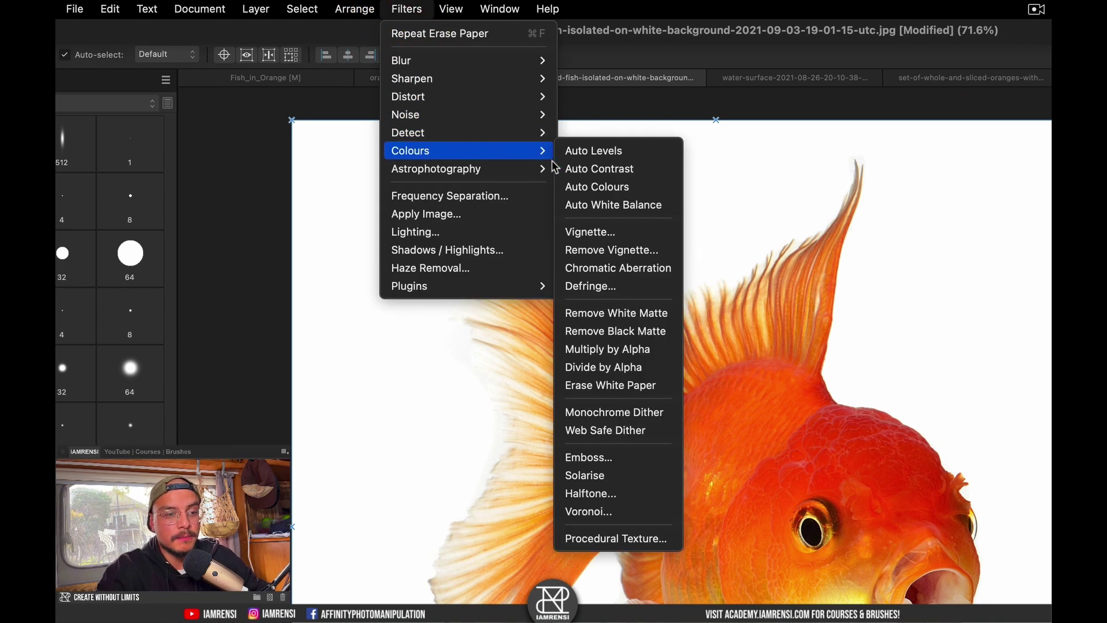
left_click(613, 386)
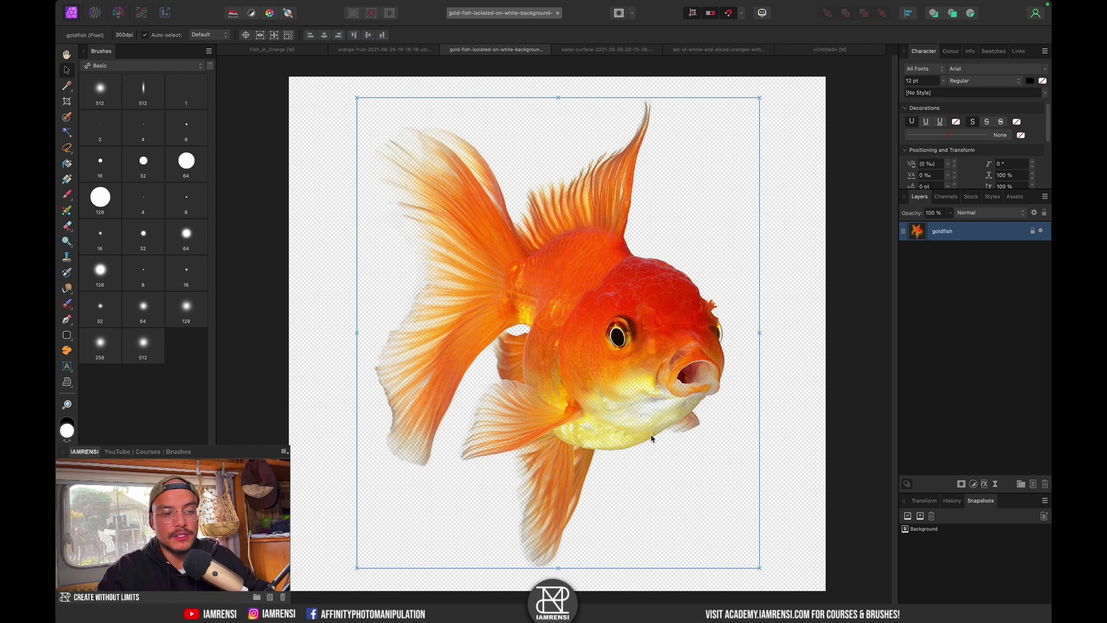
Examine the goldfish's belly, fins and head up close for areas the filter made semi-transparent.
scroll(587, 398, "up", 10)
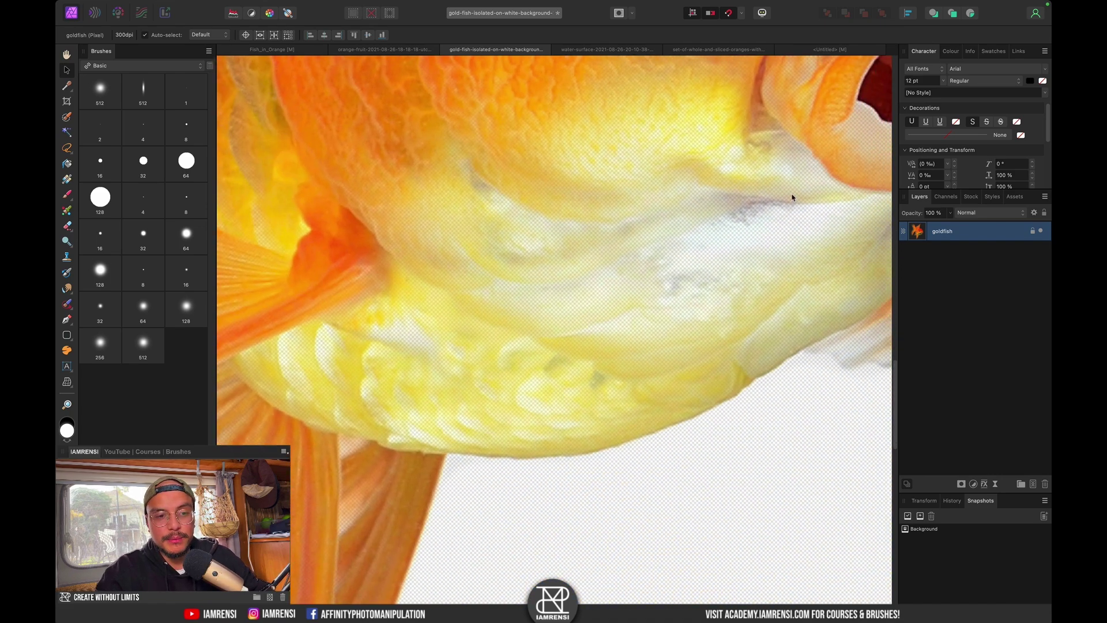
scroll(669, 278, "right", 2)
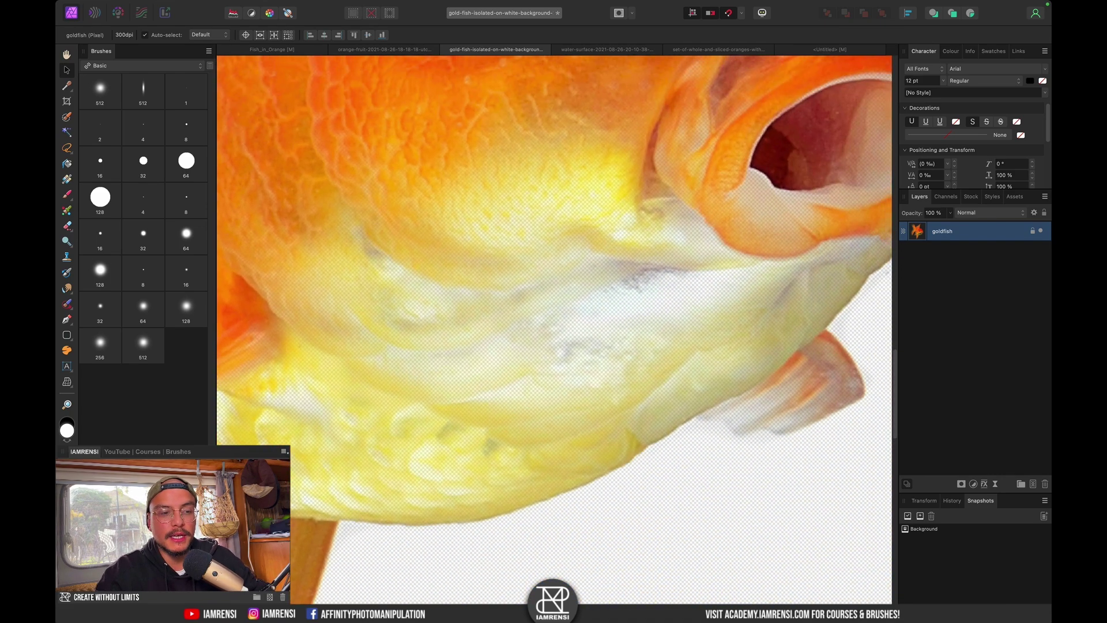
scroll(338, 448, "left", 6)
scroll(246, 373, "right", 5)
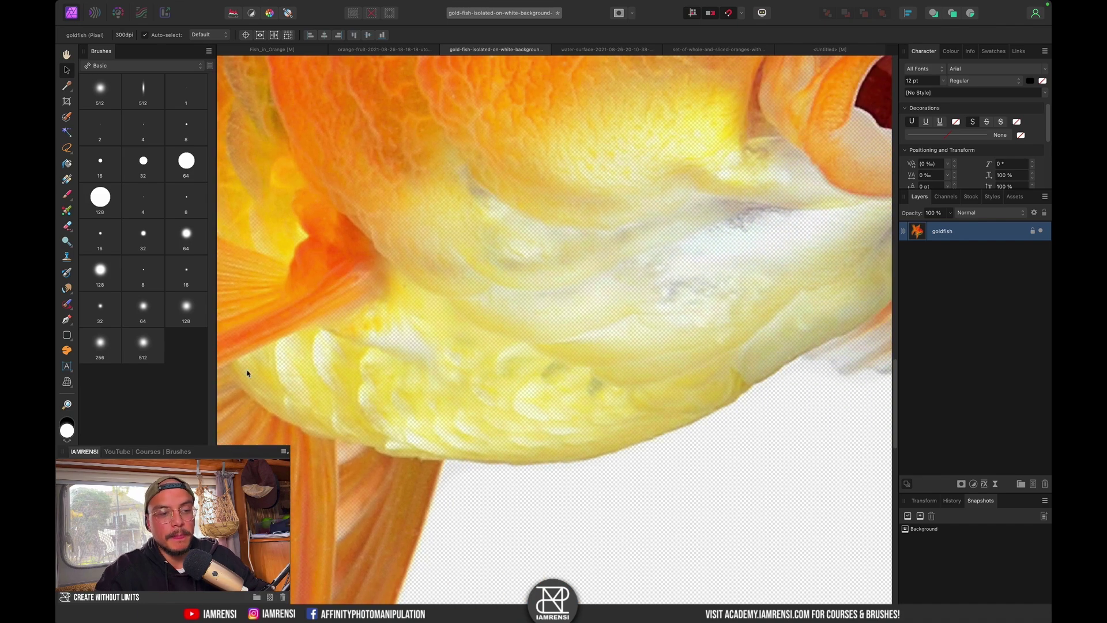
scroll(825, 225, "right", 4)
scroll(601, 443, "left", 10)
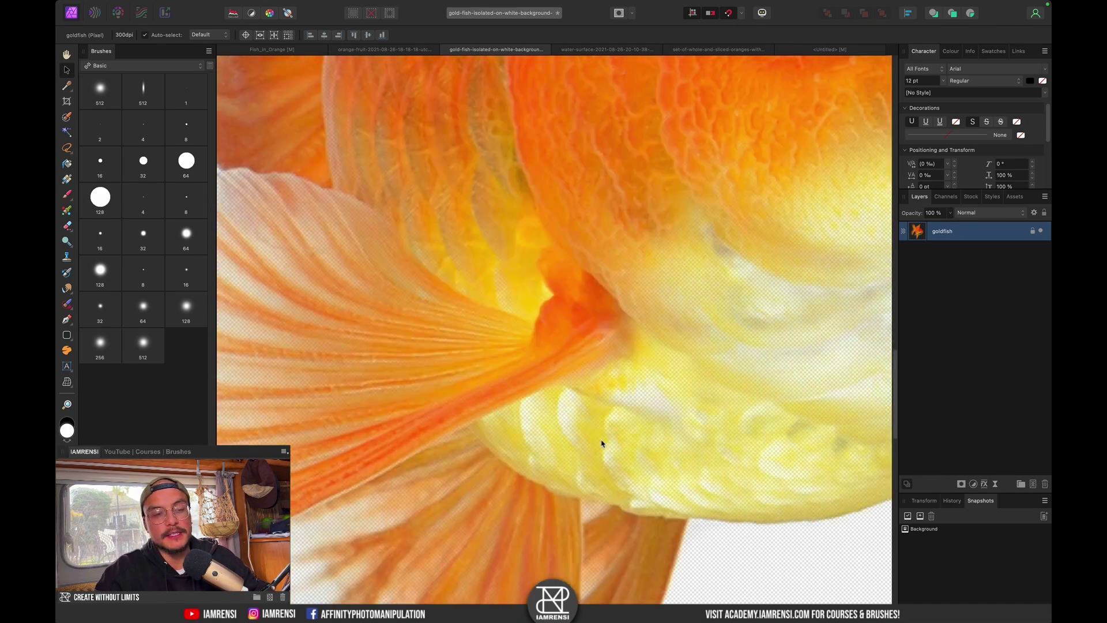
scroll(600, 348, "up", 6)
scroll(600, 349, "right", 10)
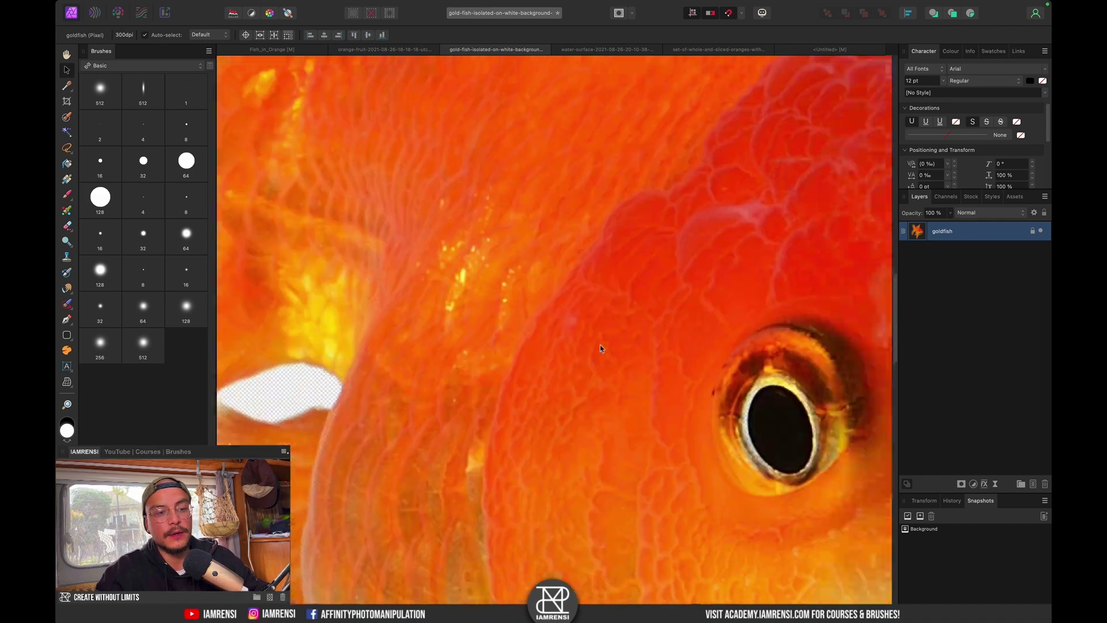
scroll(601, 348, "down", 7)
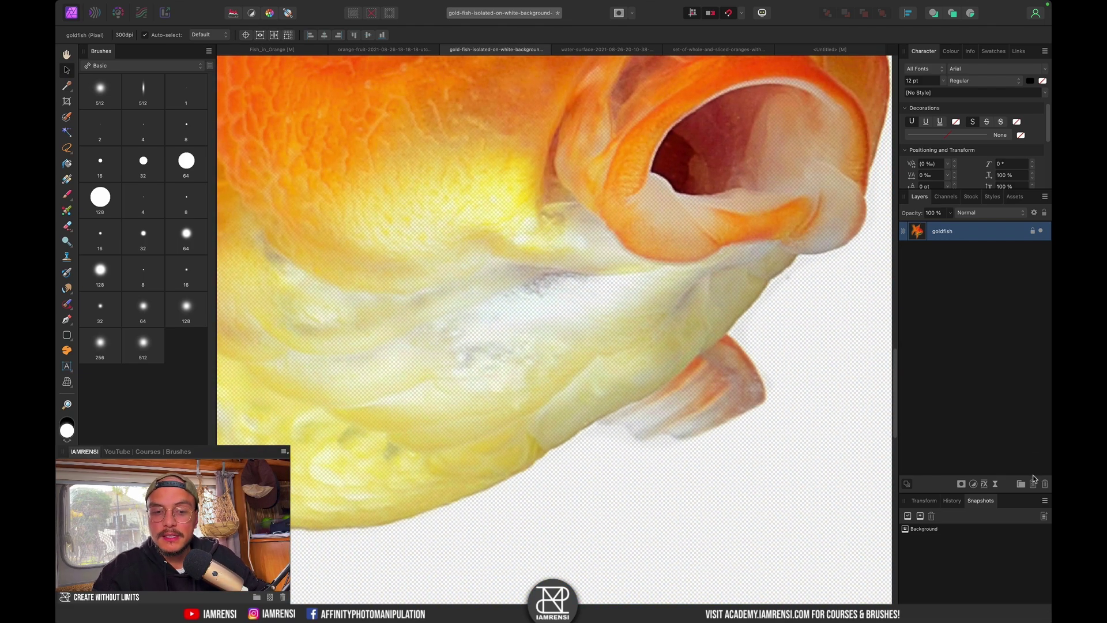
Add a new pixel layer and place it beneath the goldfish layer.
left_click(1032, 484)
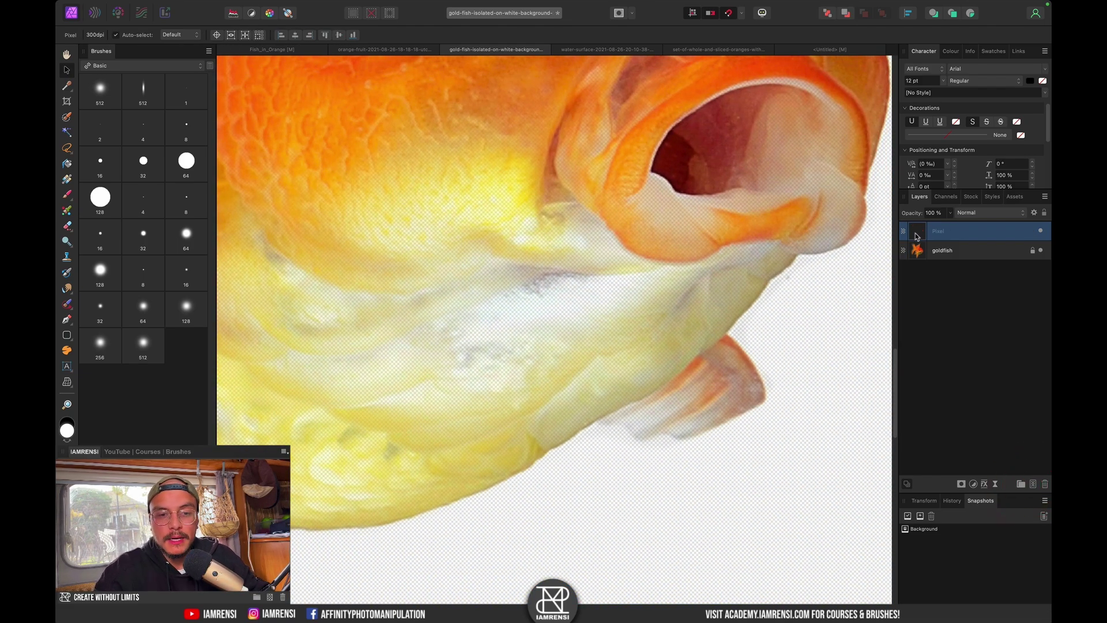
left_click_drag(916, 236, 914, 264)
scroll(447, 363, "up", 3)
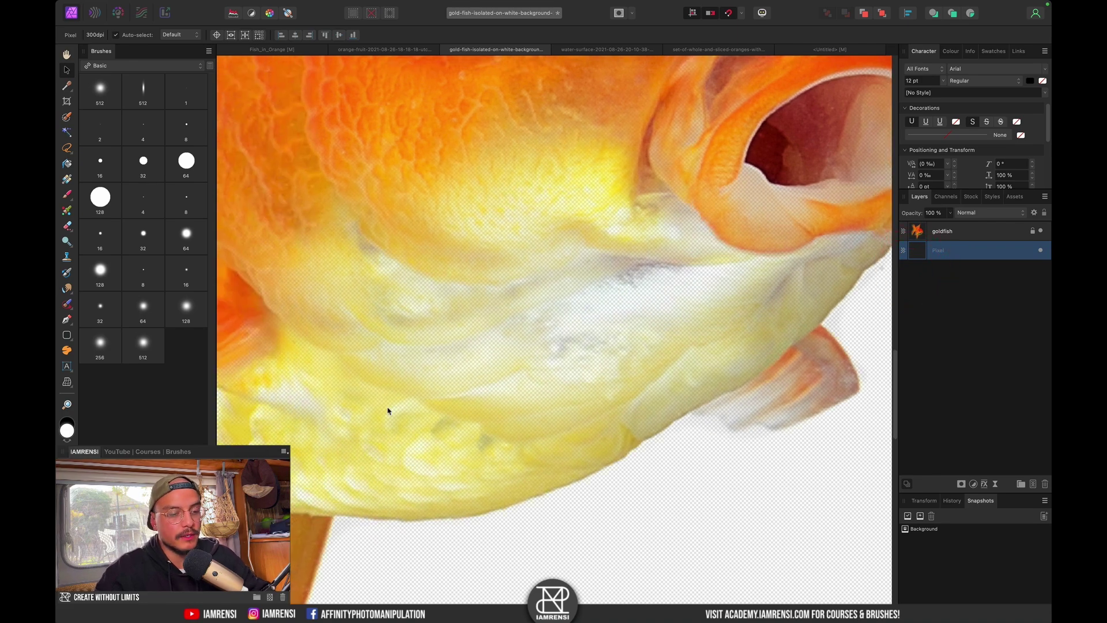
Paint white on the new Pixel layer behind the goldfish's belly with a 102.8 px brush at 100% opacity and 71% hardness.
key("b")
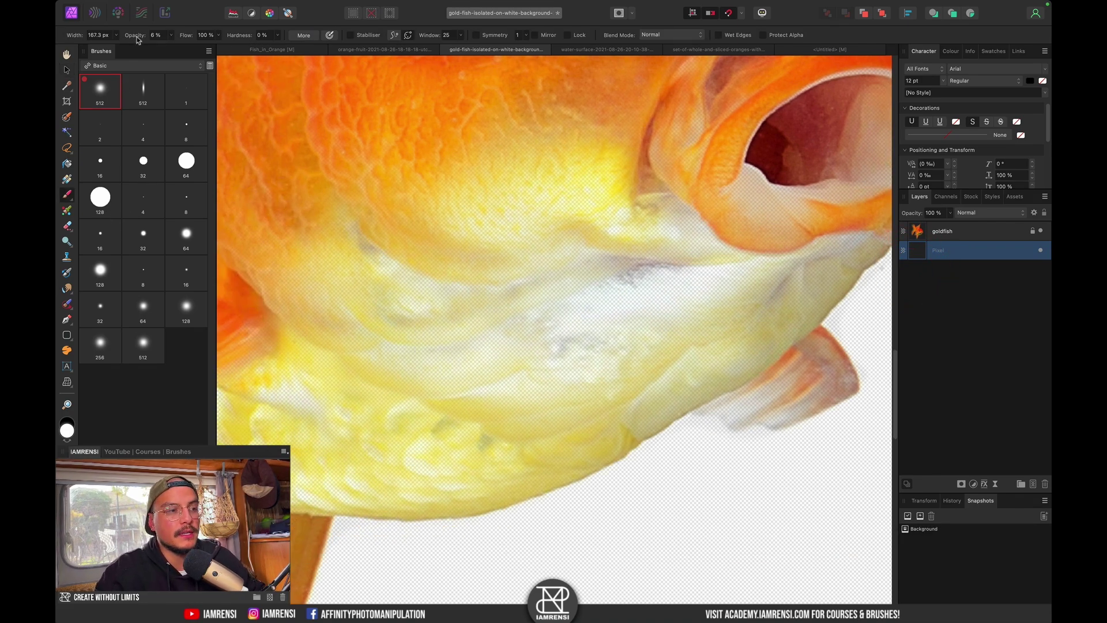
left_click_drag(137, 39, 250, 40)
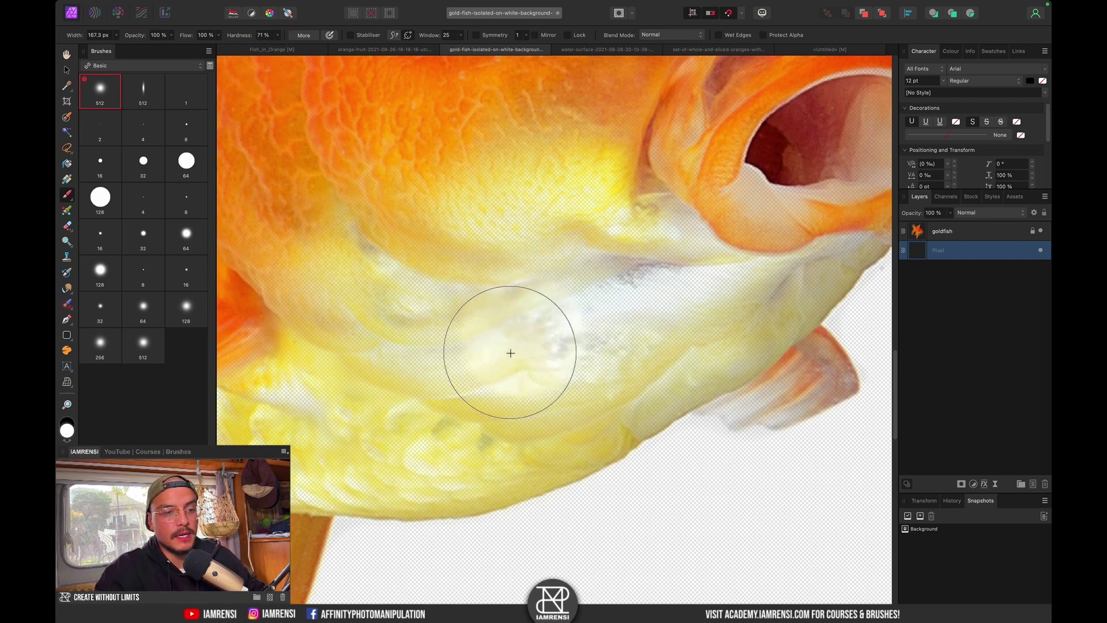
key("super+minus")
key("super+minus")
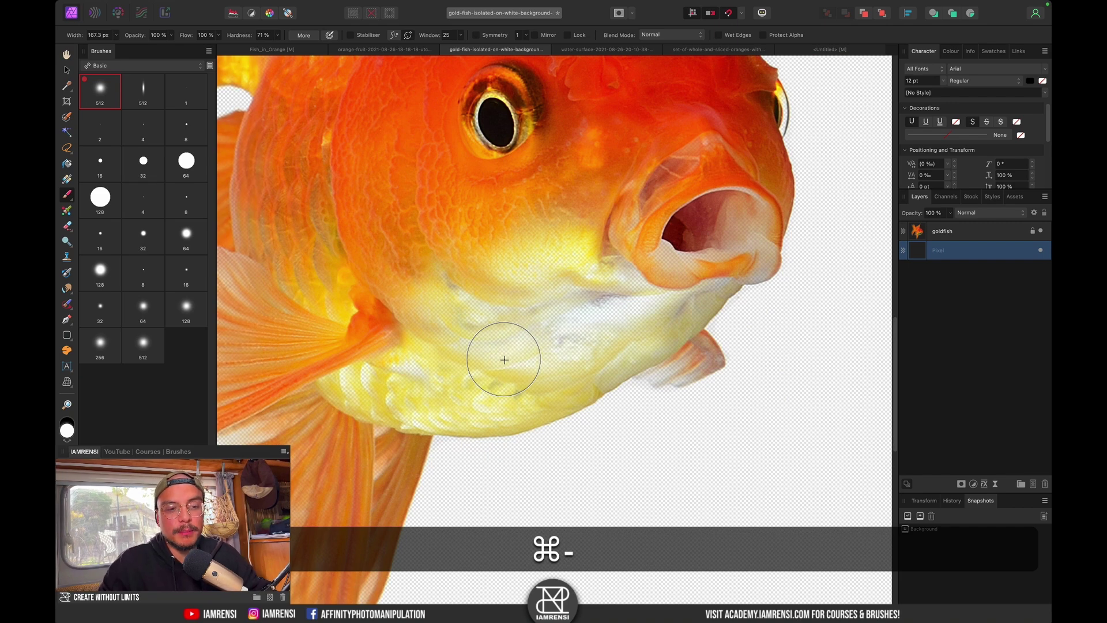
key("bracketleft")
key("bracketleft")
key("bracketleft")
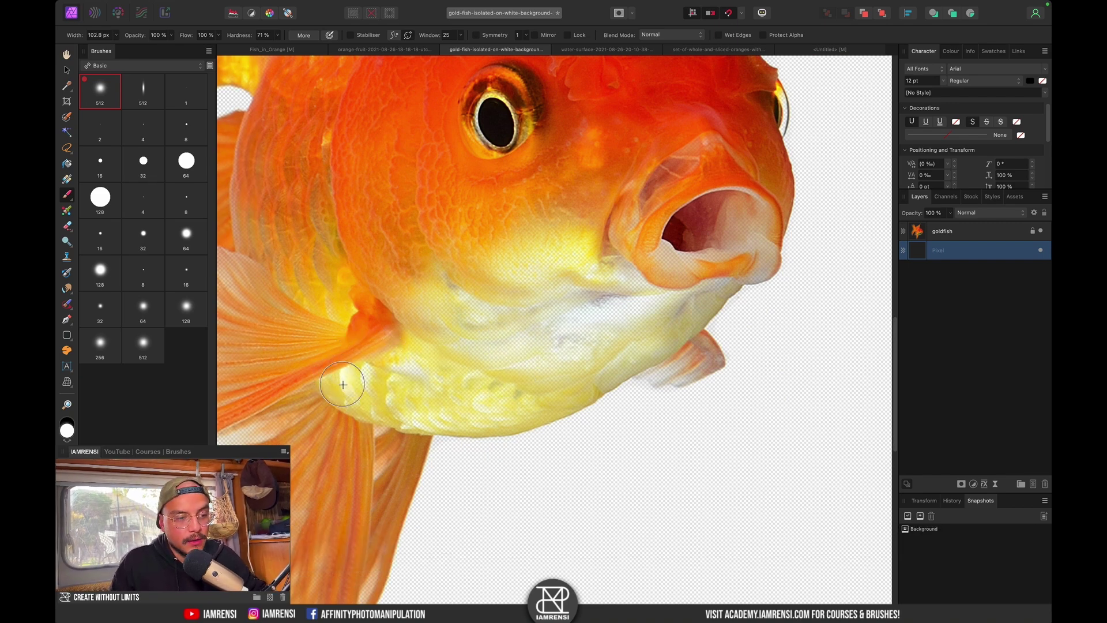
mouse_move(344, 383)
left_mouse_down()
mouse_move(380, 398)
mouse_move(412, 379)
mouse_move(423, 404)
mouse_move(411, 411)
mouse_move(505, 394)
mouse_move(473, 410)
mouse_move(557, 379)
mouse_move(530, 403)
mouse_move(607, 348)
mouse_move(586, 386)
mouse_move(634, 329)
left_mouse_up()
key("super+z")
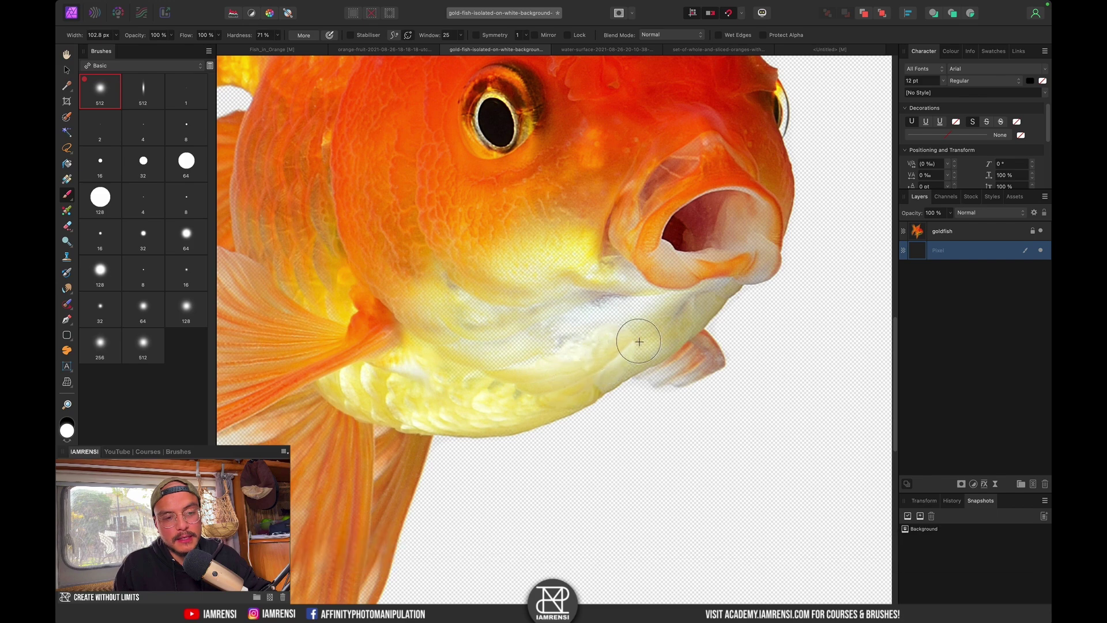
key("super+equal")
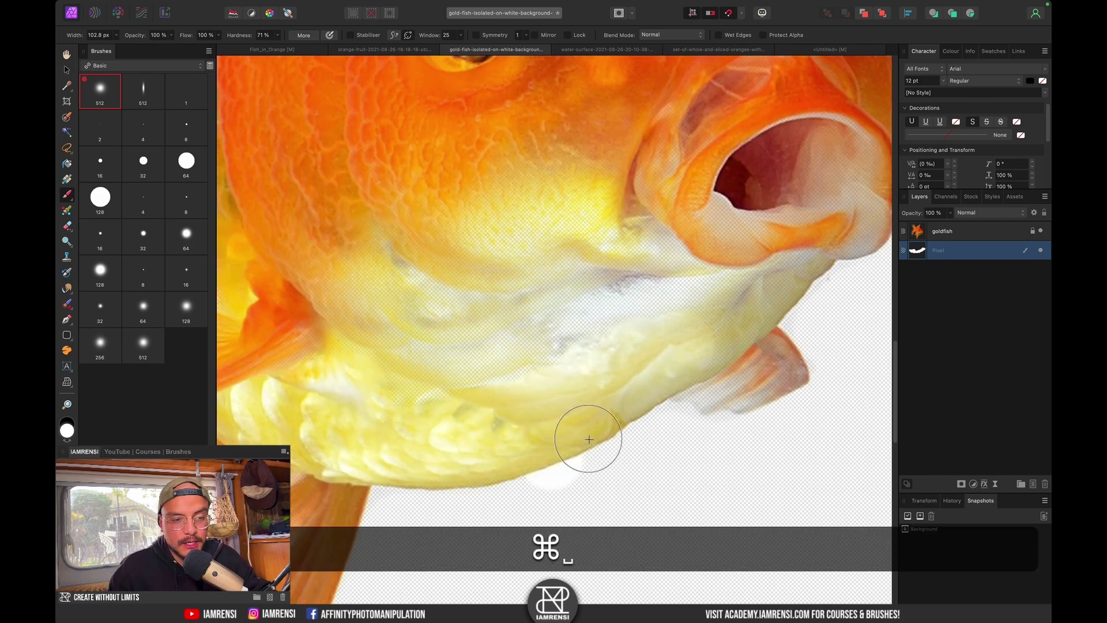
mouse_move(526, 388)
left_mouse_down()
mouse_move(502, 384)
mouse_move(545, 320)
mouse_move(488, 353)
mouse_move(403, 376)
mouse_move(388, 304)
mouse_move(324, 295)
mouse_move(444, 294)
left_mouse_up()
Add a fill layer, colour it dark red (772E2E) and place it beneath the white-painted Pixel layer.
mouse_move(268, 3)
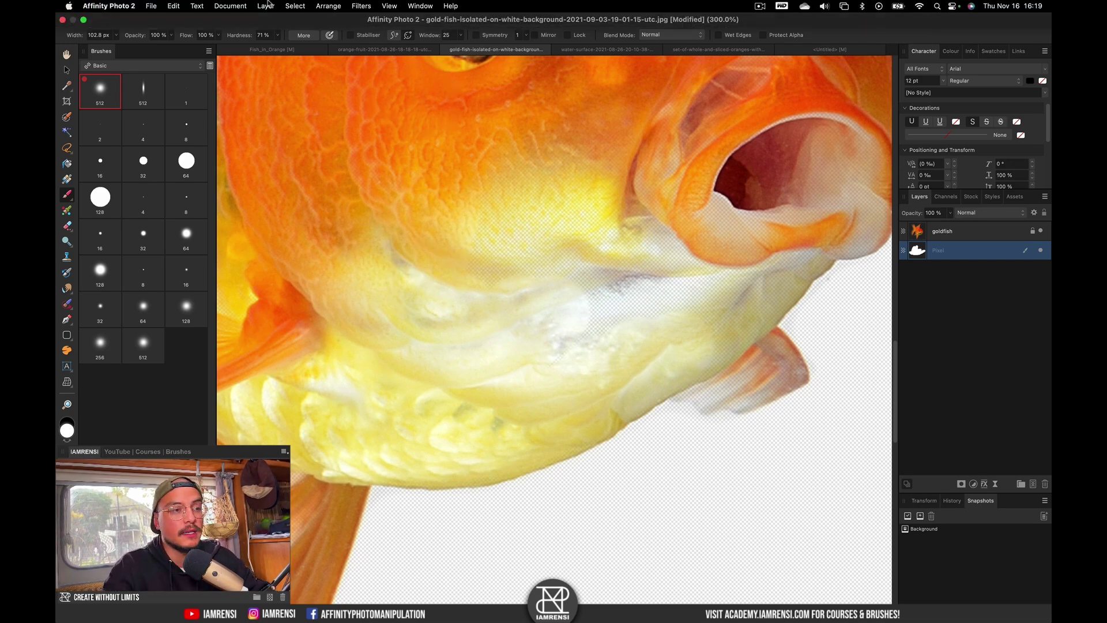
left_click(229, 3)
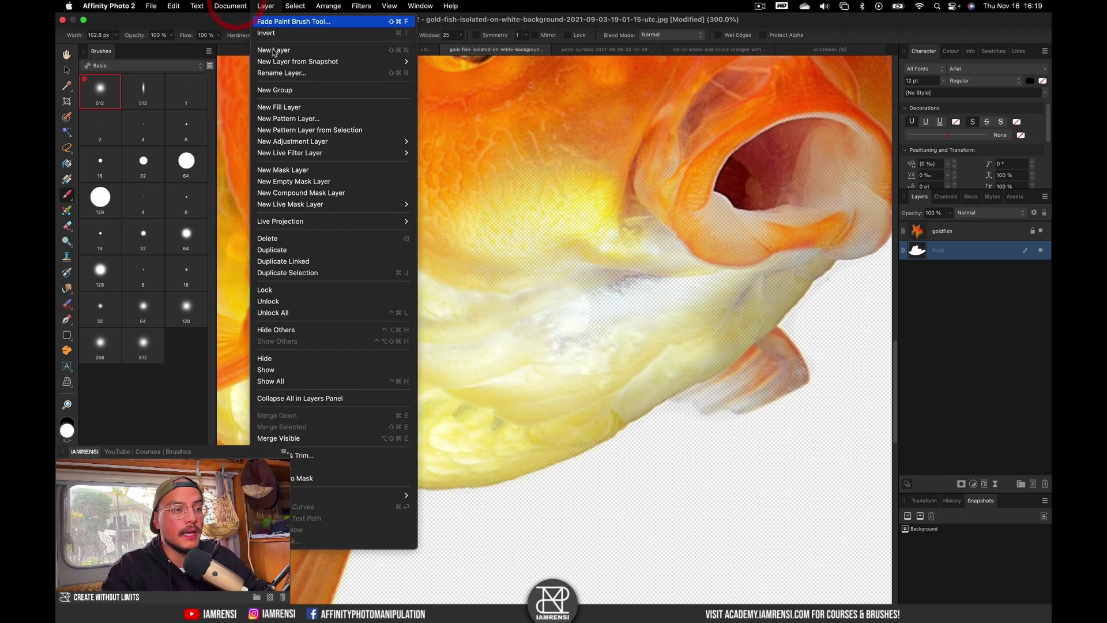
left_click(291, 108)
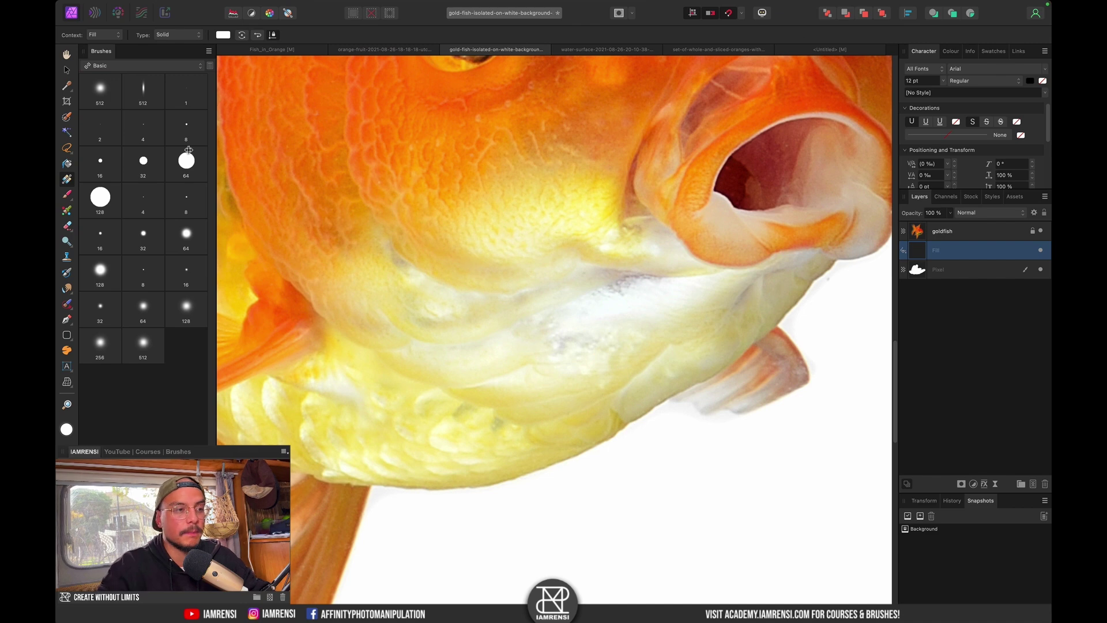
left_click(223, 35)
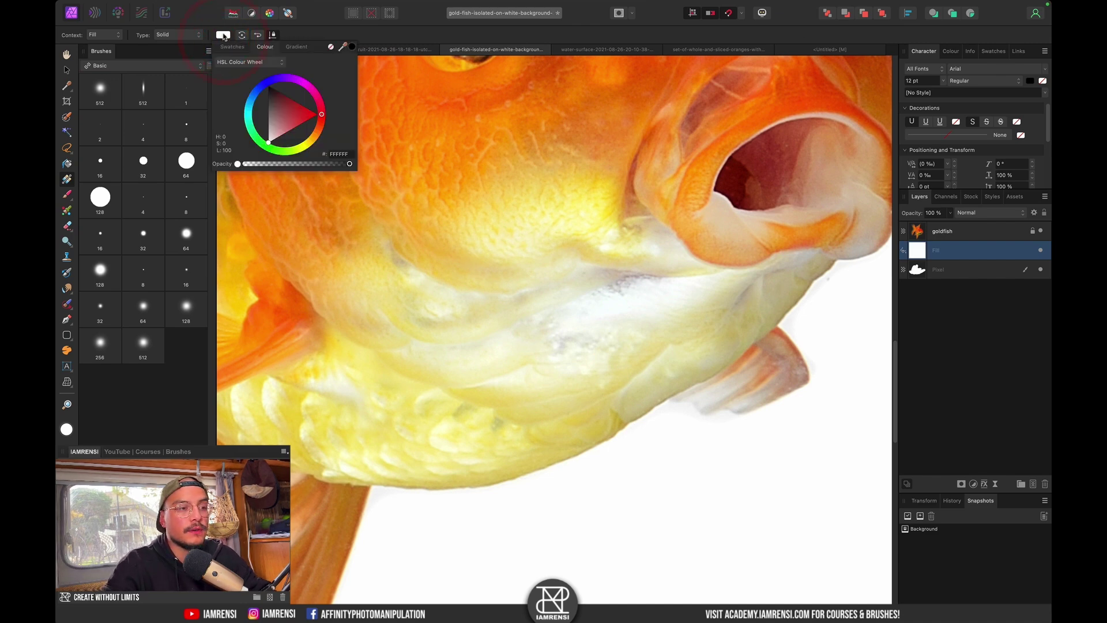
left_click(223, 35)
left_click(223, 35)
left_click(277, 113)
left_click_drag(277, 113, 281, 104)
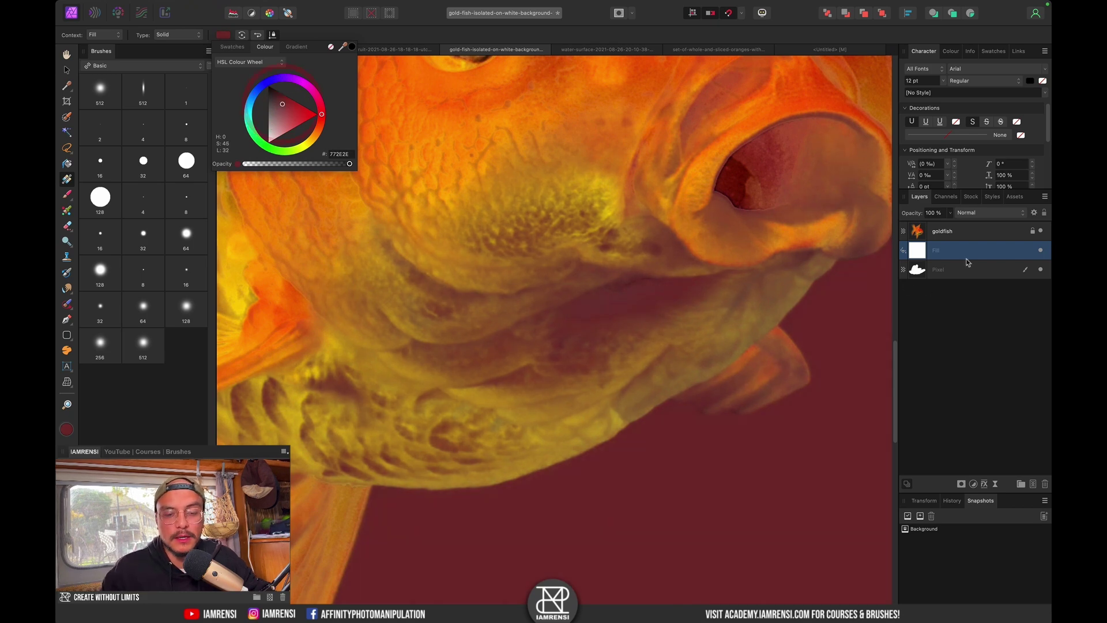
left_click_drag(919, 252, 917, 277)
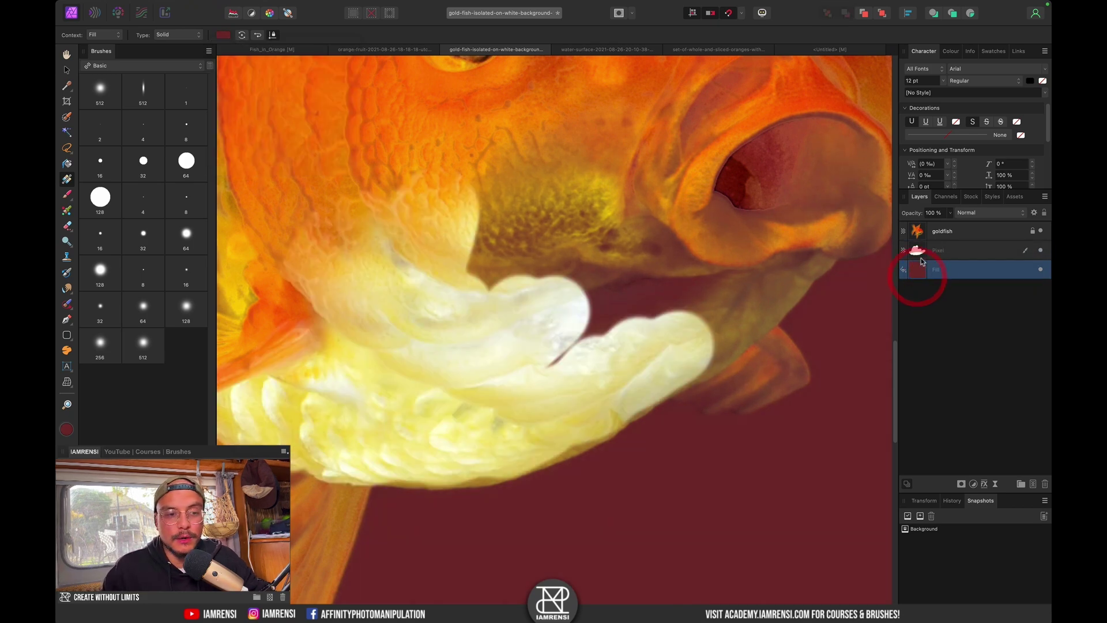
Reset the brush colour to white and paint behind the remaining semi-transparent parts of the goldfish's body and head on the Pixel layer.
left_click(921, 252)
key("space")
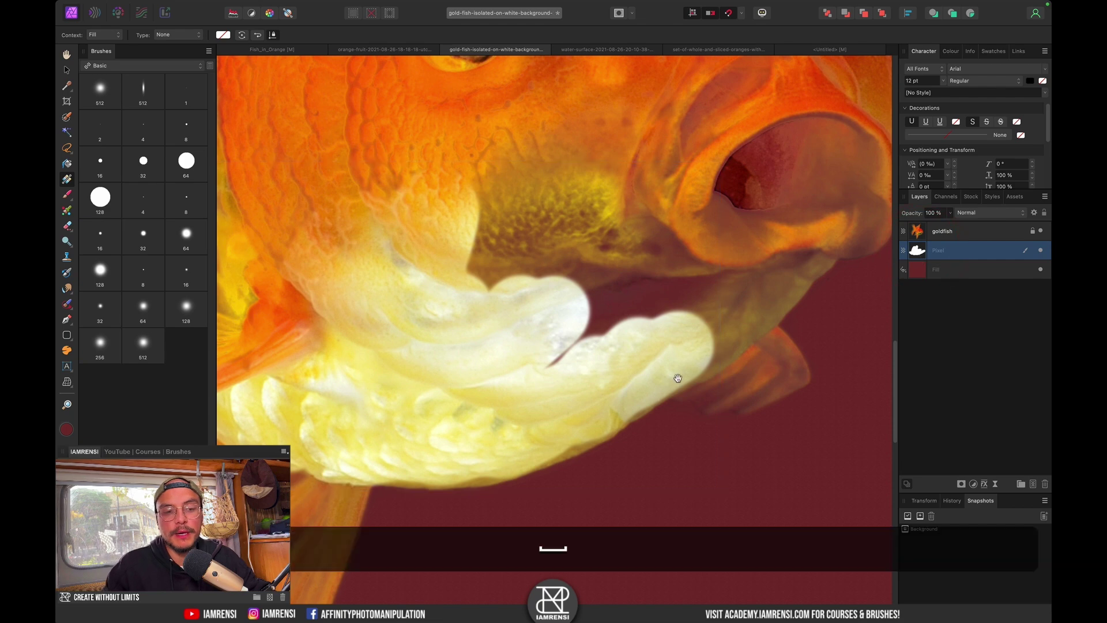
left_click_drag(658, 367, 556, 388)
key("b")
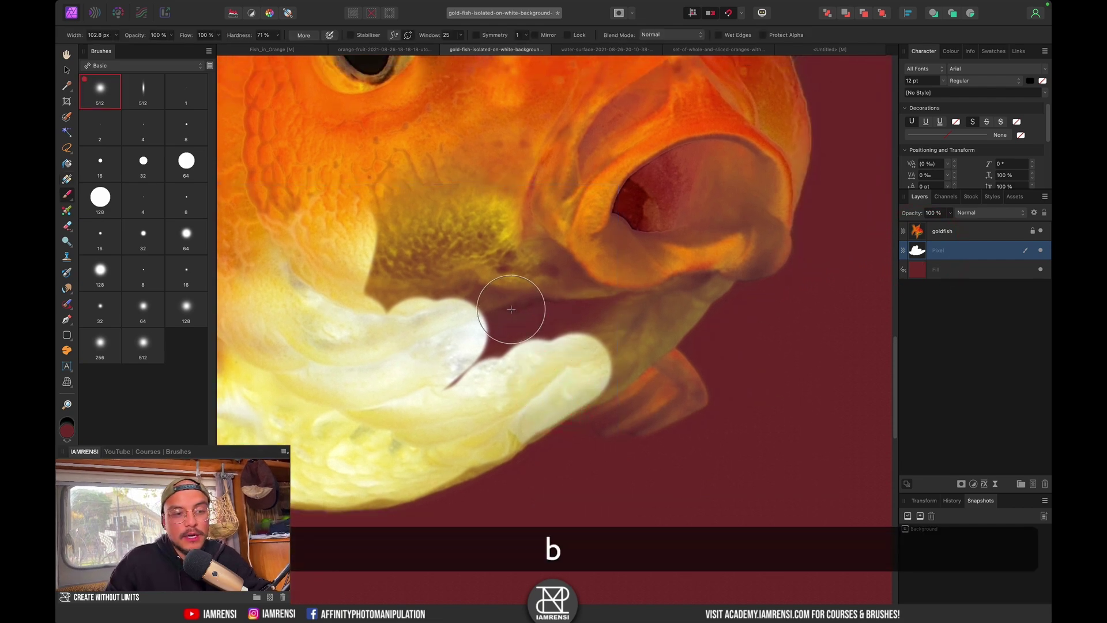
mouse_move(507, 309)
left_mouse_down()
mouse_move(479, 344)
mouse_move(519, 309)
left_mouse_up()
key("super+z")
key("super+x")
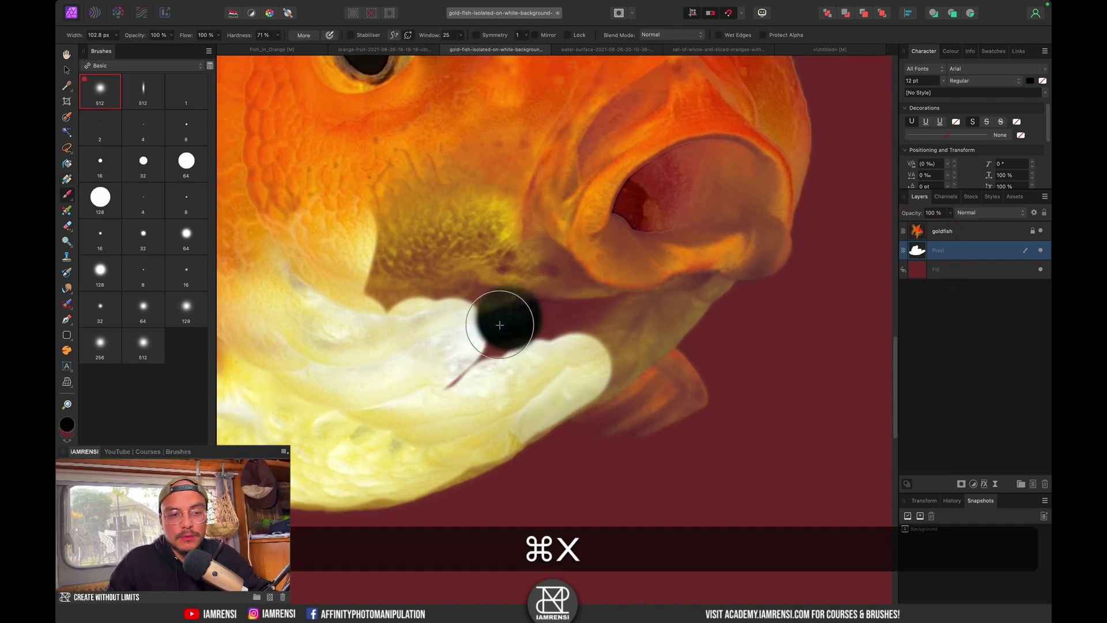
key("d")
key("x")
mouse_move(453, 383)
left_mouse_down()
mouse_move(526, 289)
mouse_move(344, 277)
mouse_move(338, 254)
left_mouse_up()
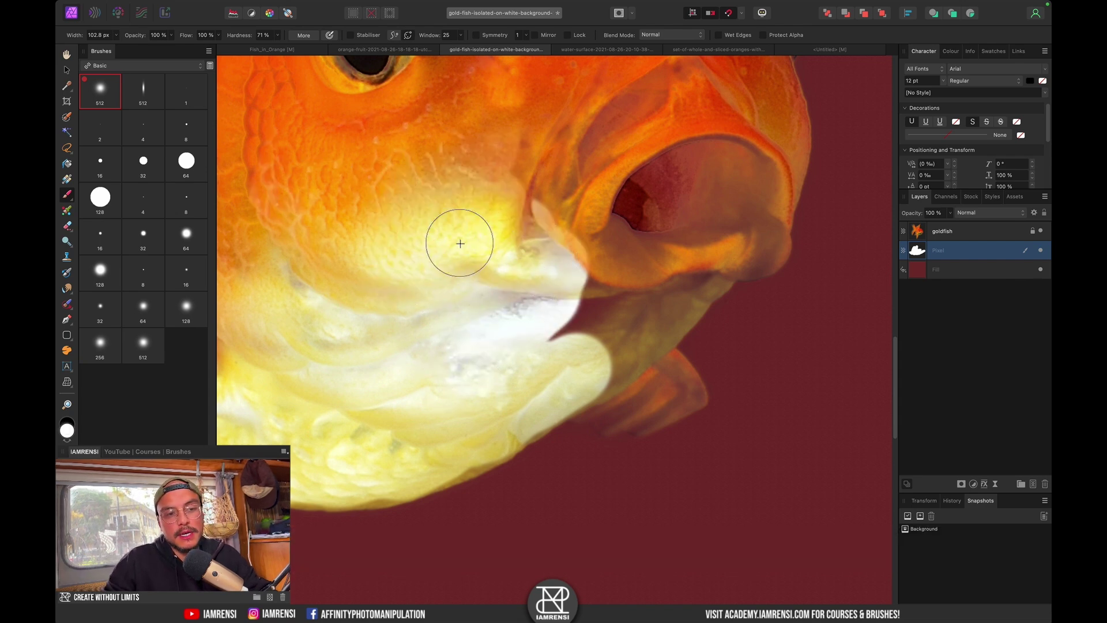
mouse_move(460, 242)
left_mouse_down()
mouse_move(527, 223)
mouse_move(636, 139)
mouse_move(637, 184)
mouse_move(575, 321)
mouse_move(613, 317)
left_mouse_up()
key("super+0")
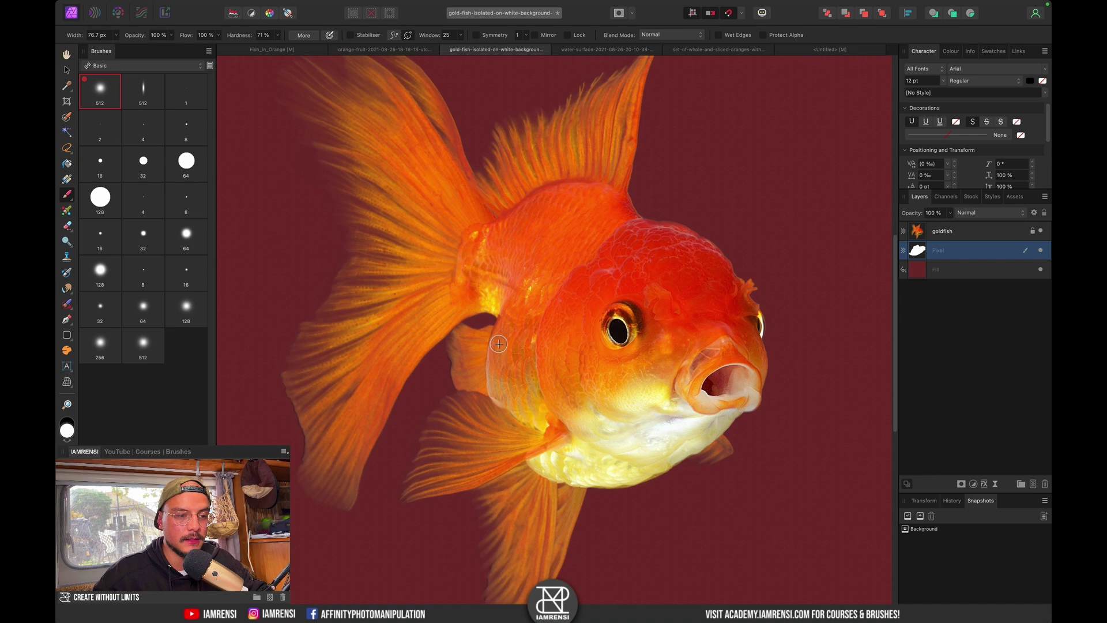
key("super+0")
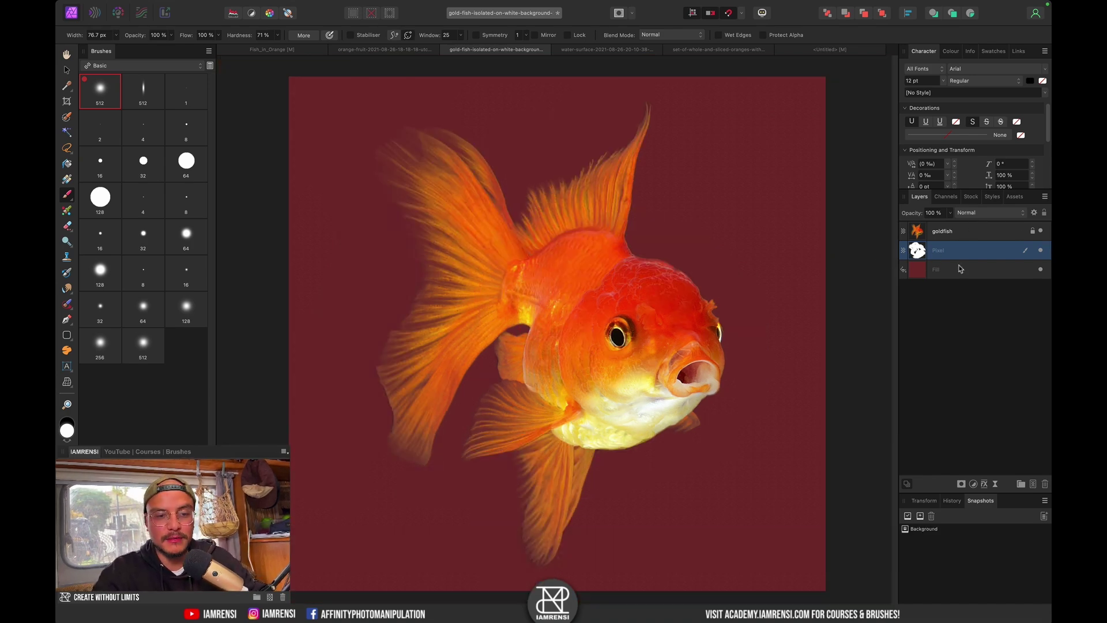
Isolate the white-painted Pixel layer and fill the gaps left inside its white shape with a larger brush.
left_click(918, 250, "alt")
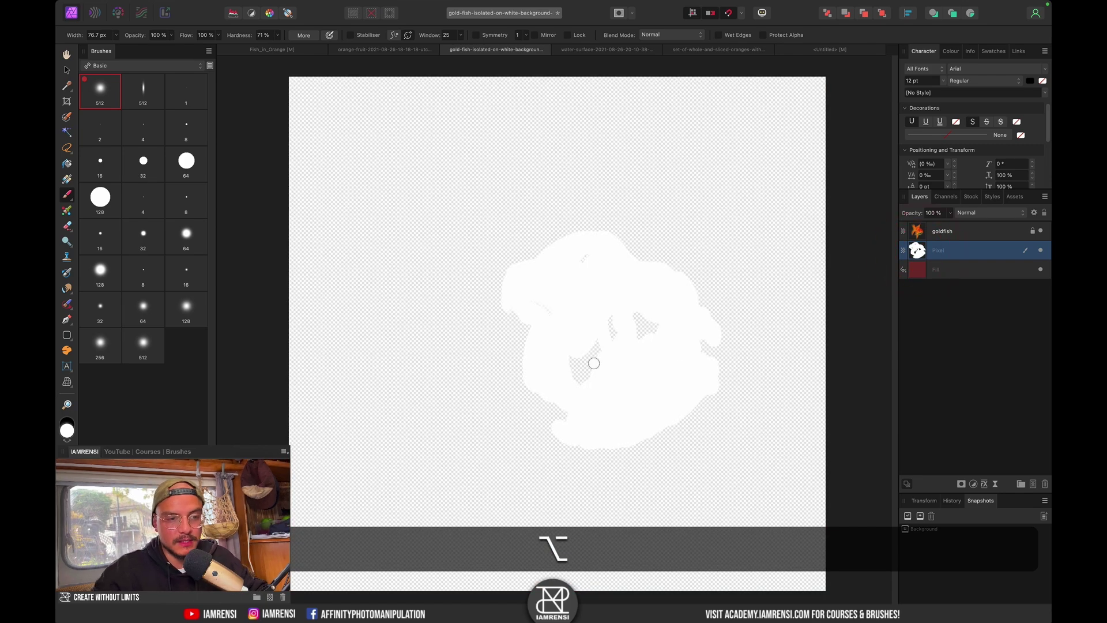
key("]")
key("]")
key("]")
key("]")
key("]")
key("]")
mouse_move(595, 350)
left_mouse_down()
mouse_move(584, 353)
mouse_move(631, 313)
mouse_move(654, 337)
left_mouse_up()
key("[")
key("[")
key("[")
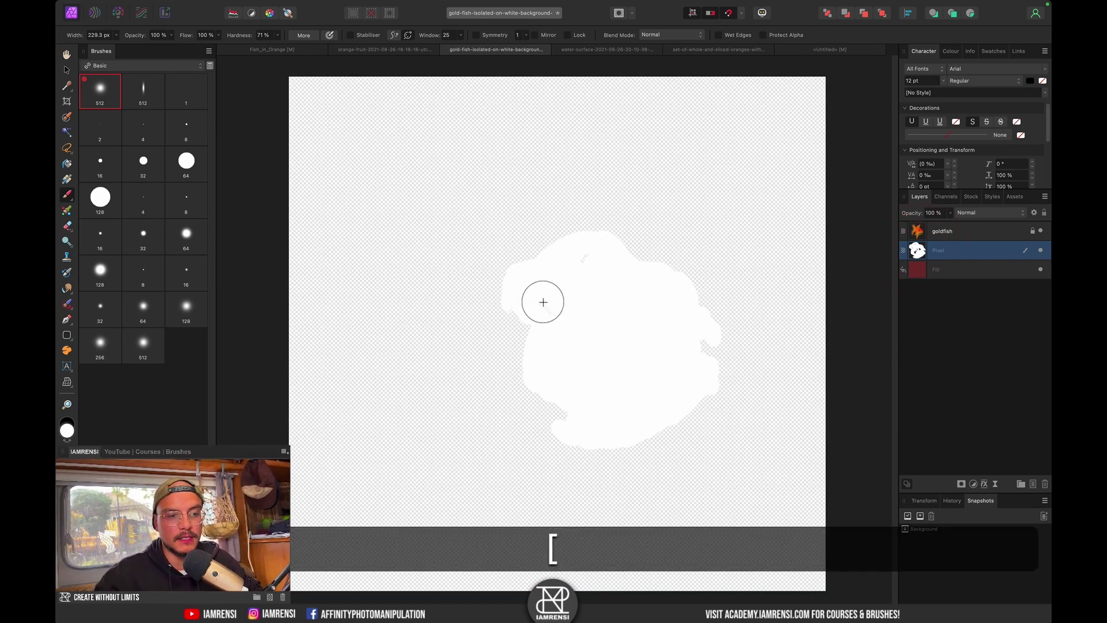
left_click(626, 344)
left_click(578, 333)
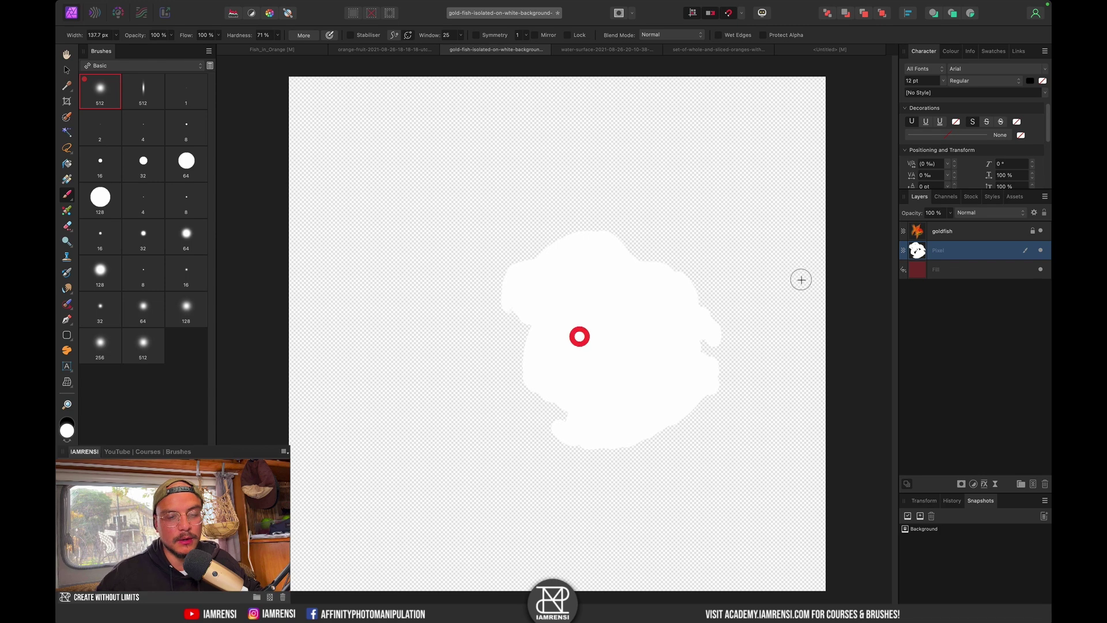
Leave the isolated layer view and merge the goldfish layer down into the white-painted Pixel layer.
left_click(949, 233)
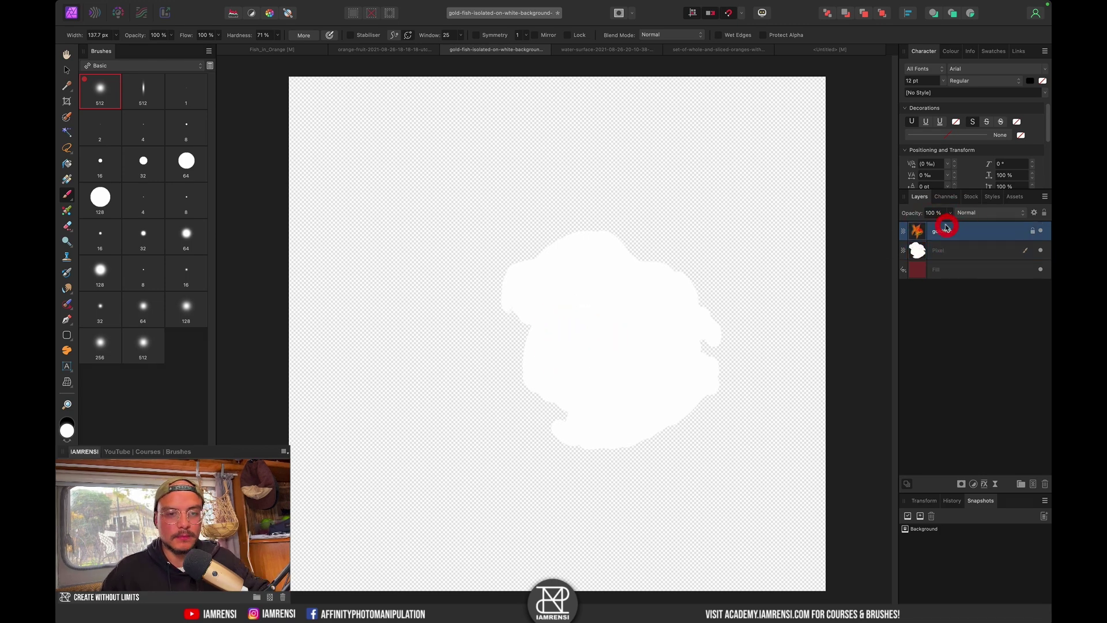
left_click(956, 248)
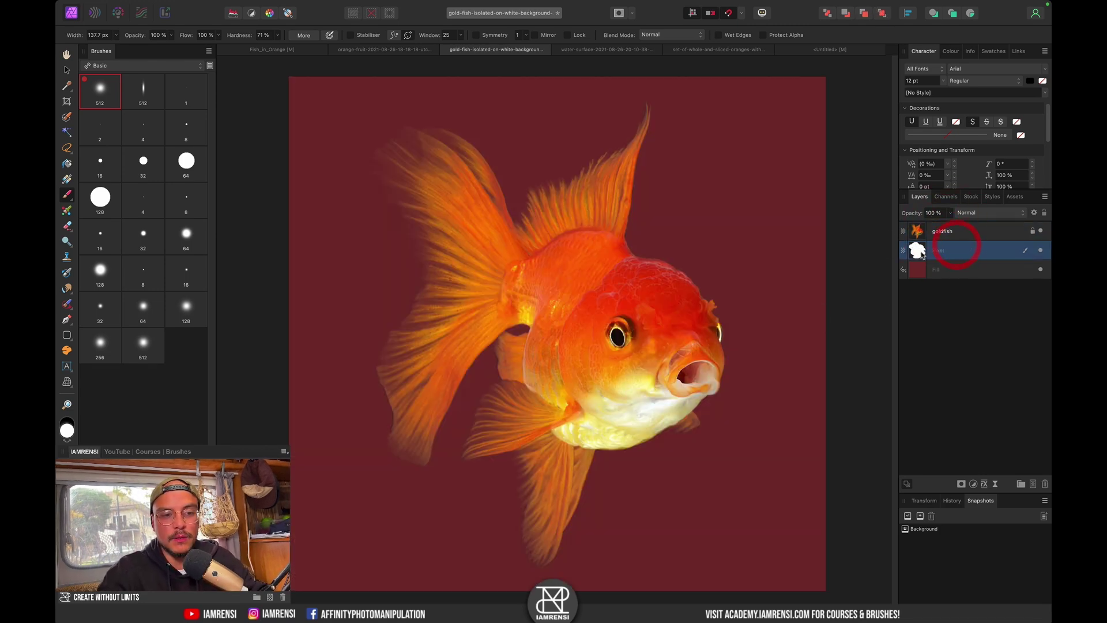
left_click(960, 232)
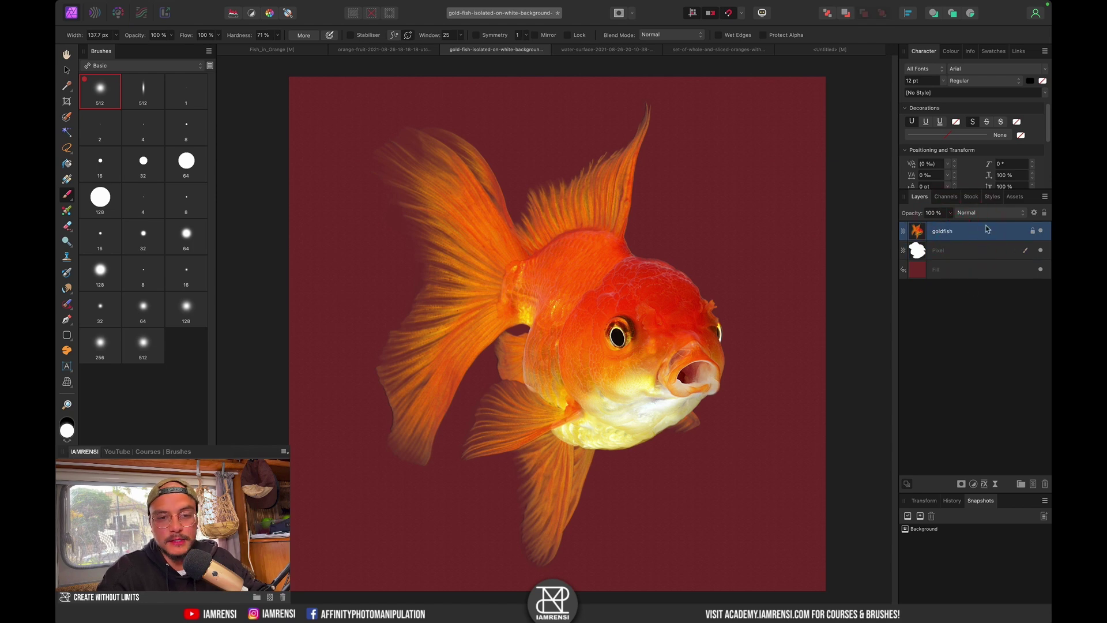
key("super+e")
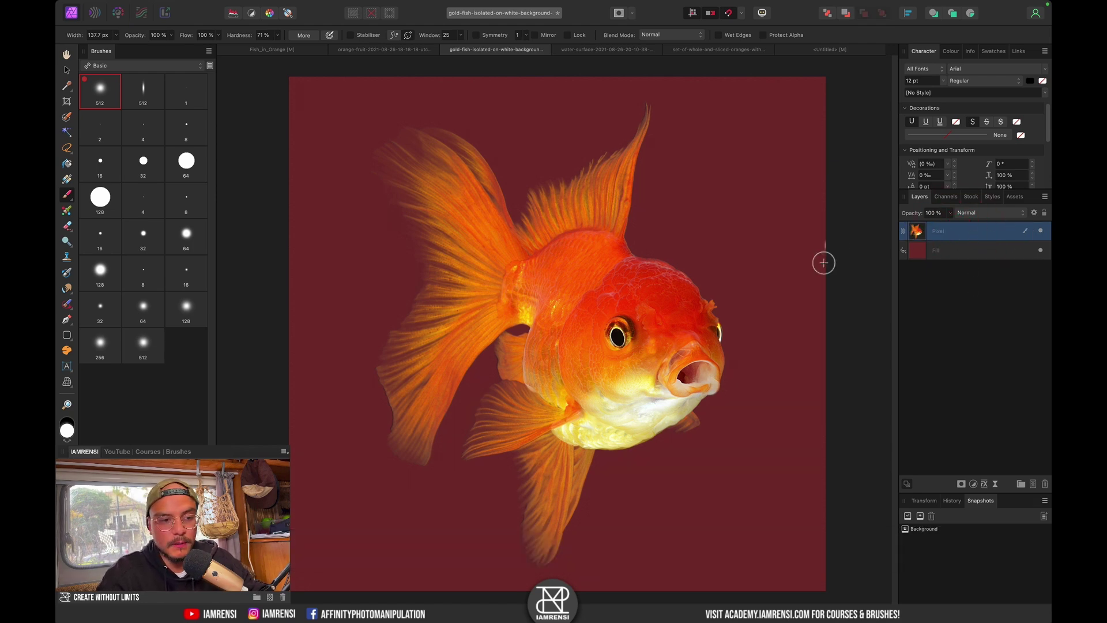
Copy the merged goldfish into the untitled orange composite and scale it down to fit inside the water of the slice.
key("super+c")
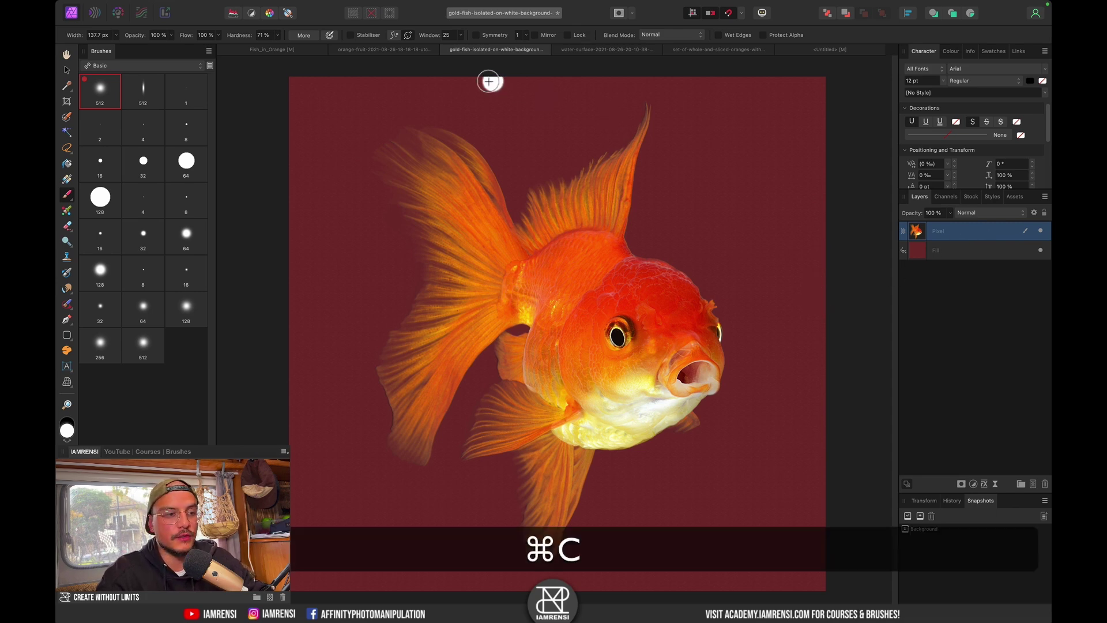
left_click(389, 49)
left_click(856, 49)
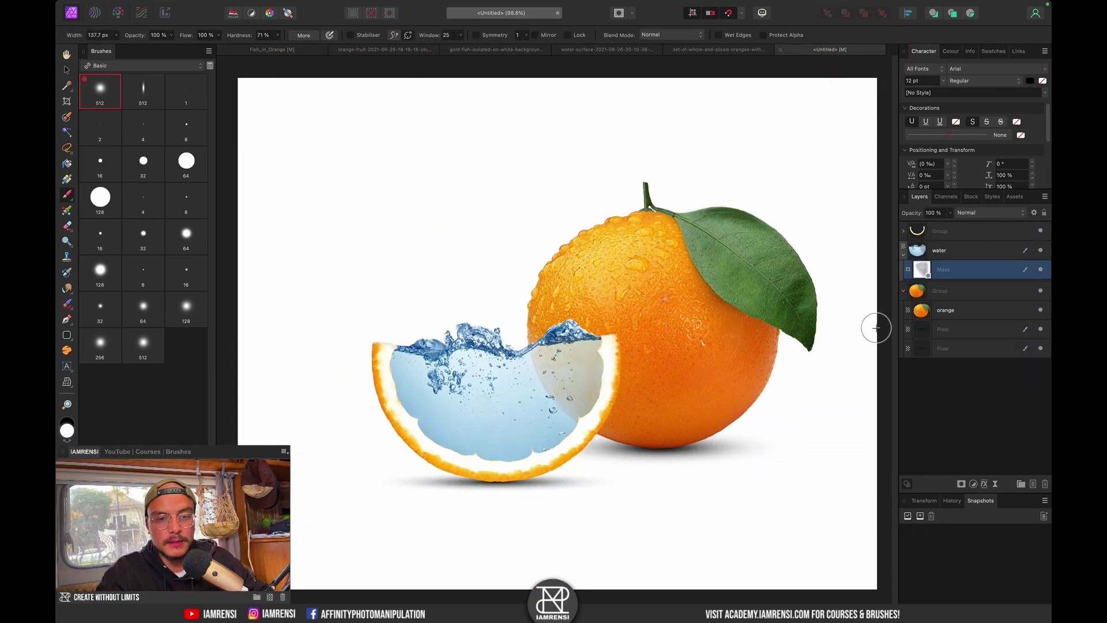
key("super+v")
key("v")
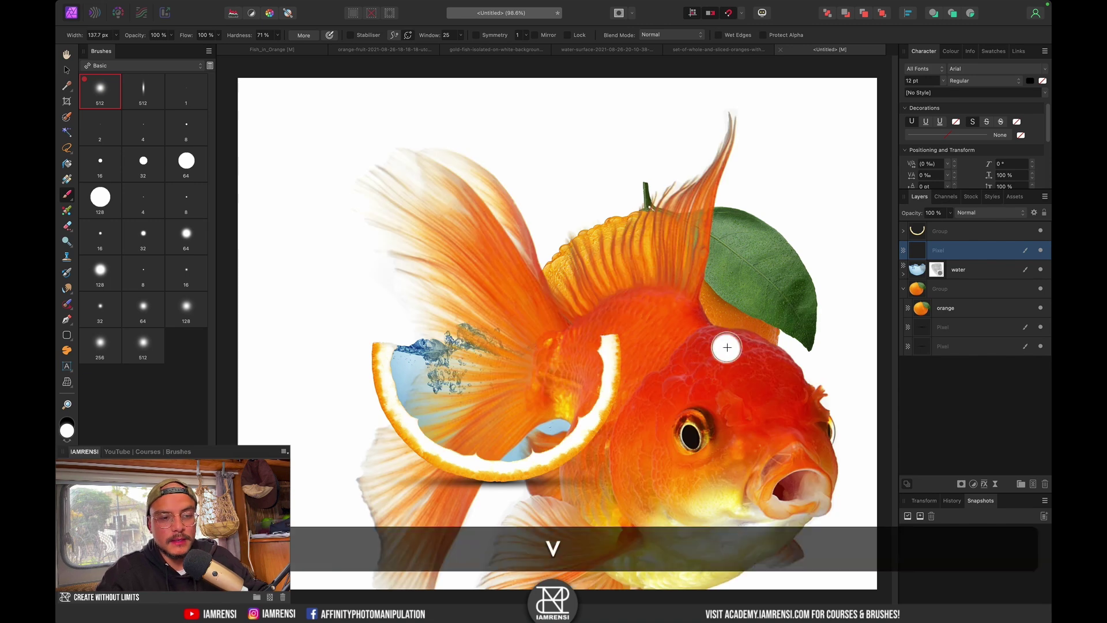
left_click_drag(846, 110, 468, 430)
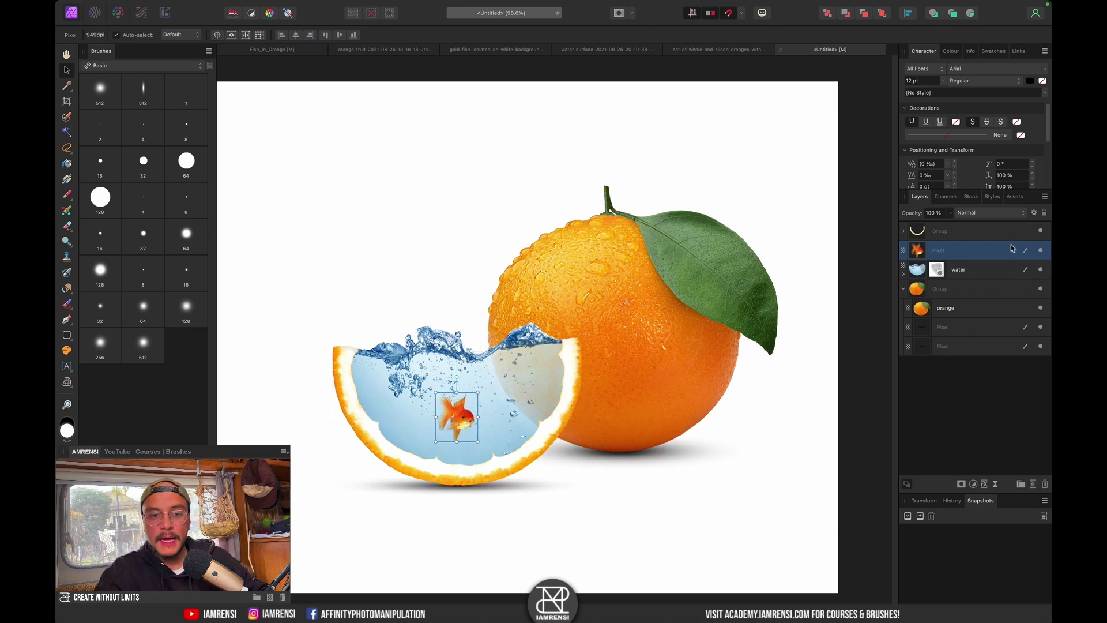
Set the goldfish layer's blend mode to Multiply.
left_click(1002, 214)
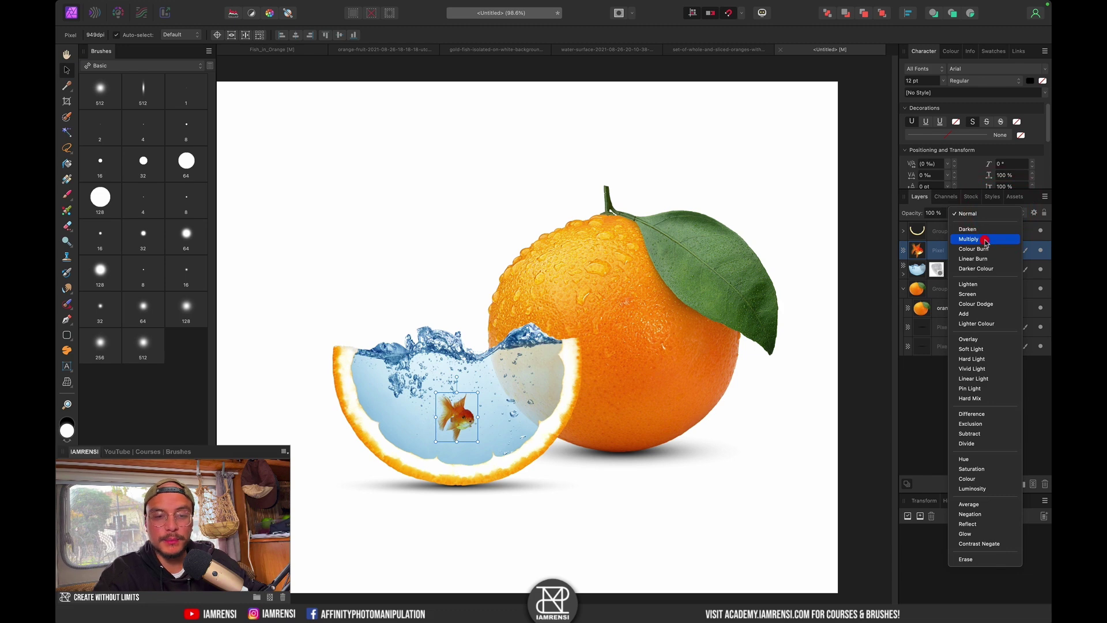
left_click(985, 240)
scroll(367, 439, "up", 5)
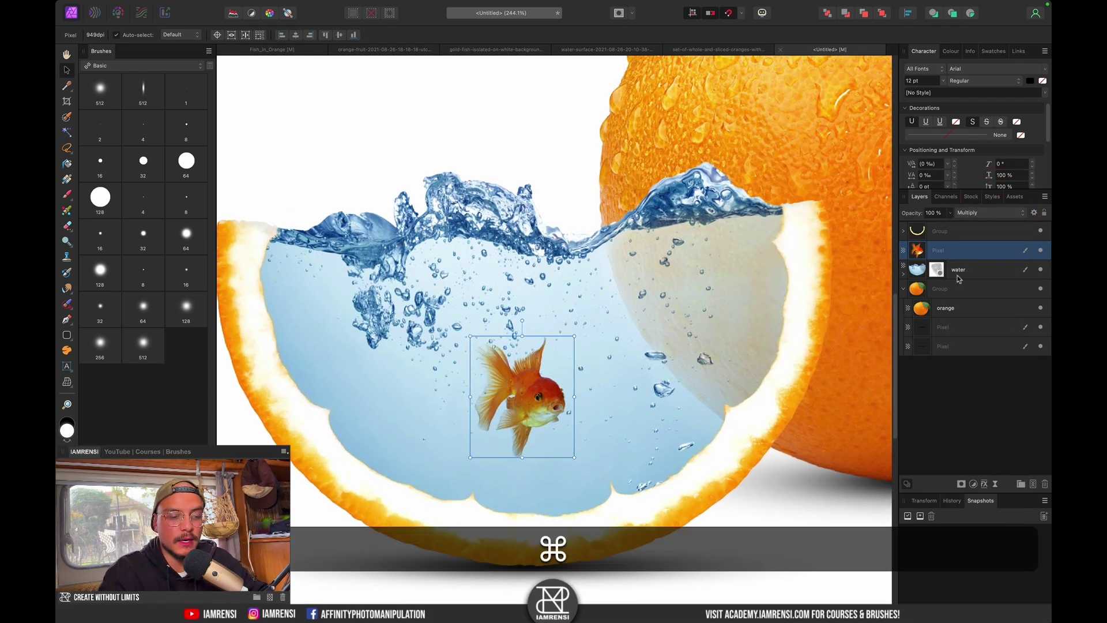
Add a Levels adjustment nested in the goldfish layer with an Output Black Level of 43%.
key("super+l")
left_click_drag(914, 252, 938, 271)
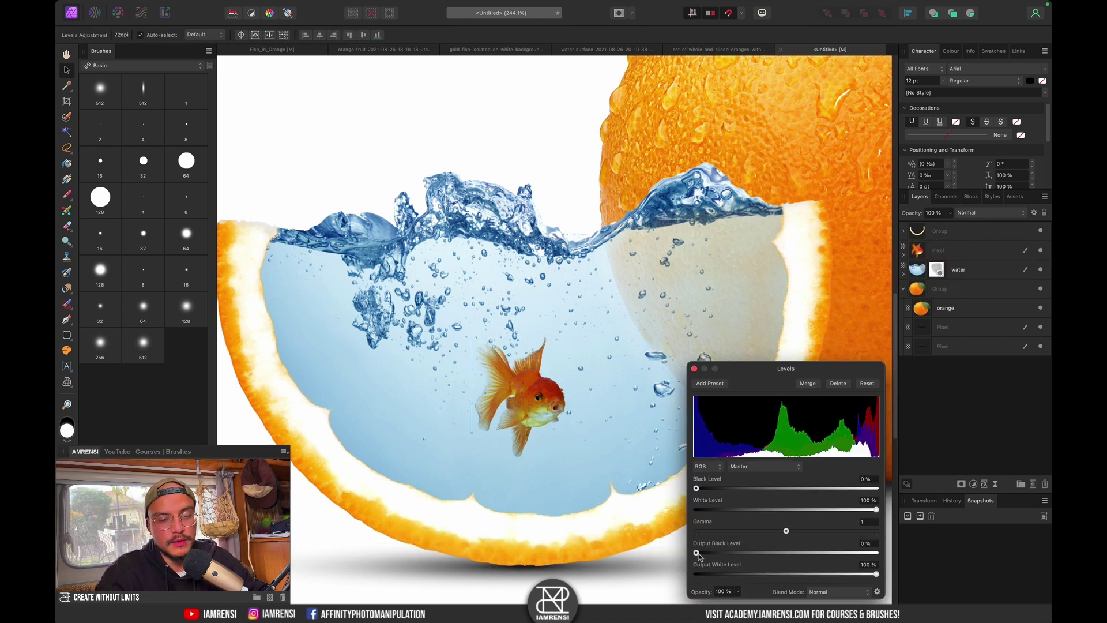
left_click_drag(698, 555, 780, 557)
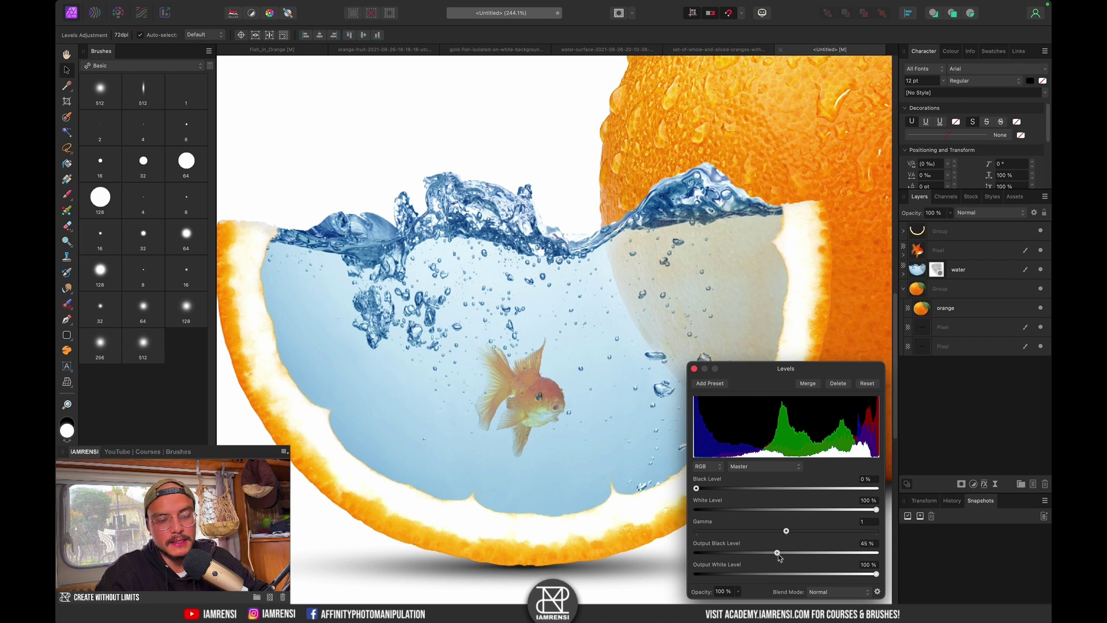
left_click(725, 436)
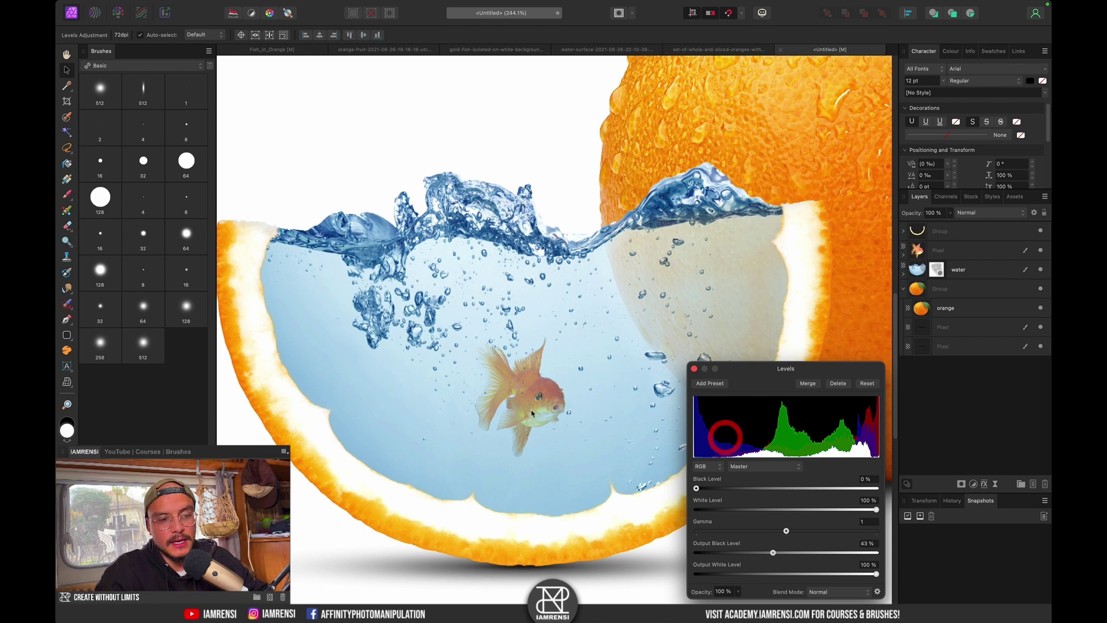
left_click(694, 369)
Move the goldfish slightly up and left in the water, towards the cluster of bubbles.
left_click(953, 250)
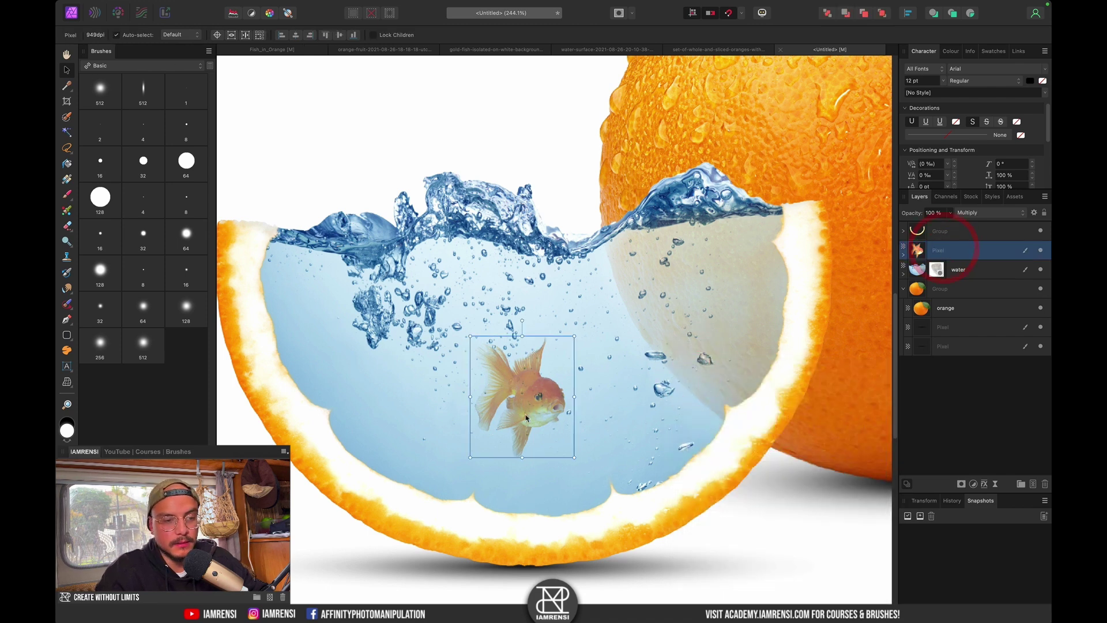
left_click_drag(523, 417, 485, 406)
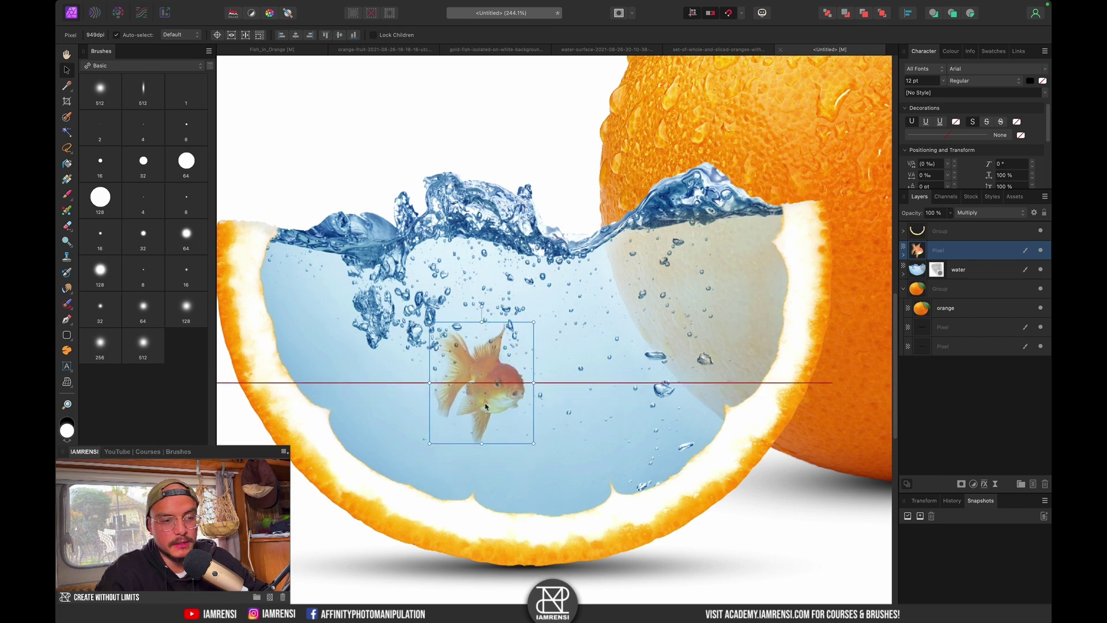
key("super+9")
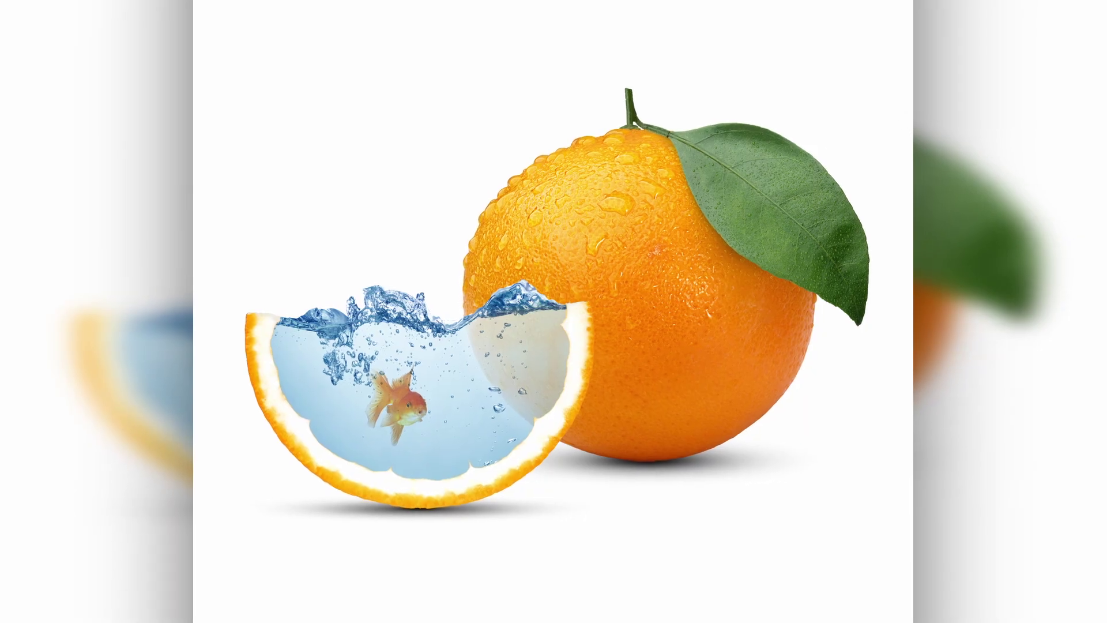